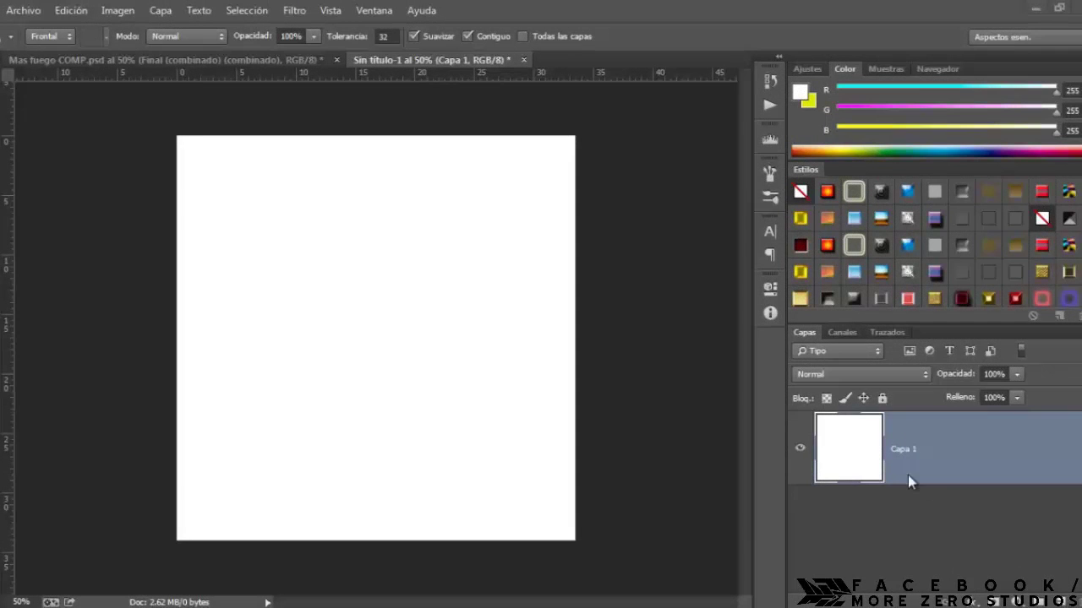
# - Add a gradient fill layer using the black-to-white preset and set its starting colour stop to cecece
pyautogui.click(1017, 601)
pyautogui.click(972, 257)
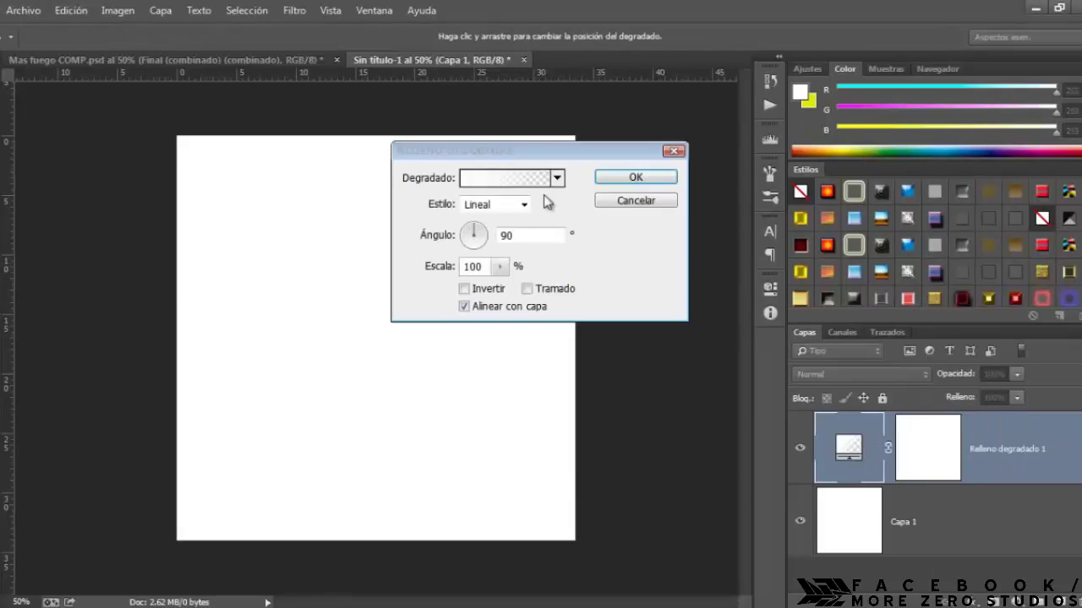
pyautogui.click(505, 178)
pyautogui.click(436, 128)
pyautogui.doubleClick(375, 361)
pyautogui.write('cecece')
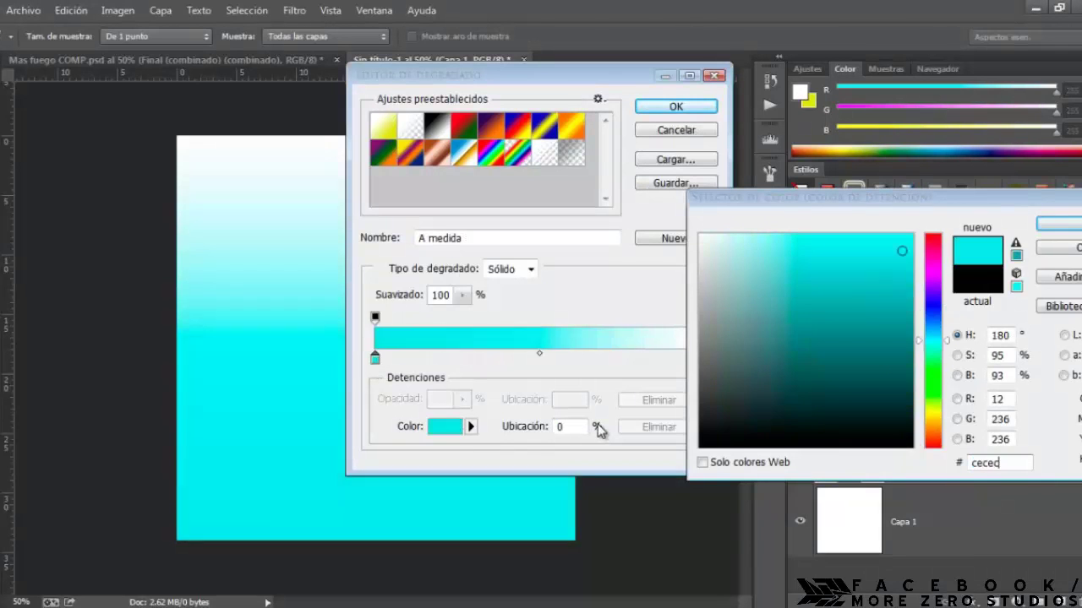
pyautogui.click(1065, 226)
# - Add a white colour stop at 50% of the gradient and set the end stop to cecece
pyautogui.click(540, 360)
pyautogui.doubleClick(540, 360)
pyautogui.moveTo(814, 244); pyautogui.dragTo(698, 233)
pyautogui.click(1064, 225)
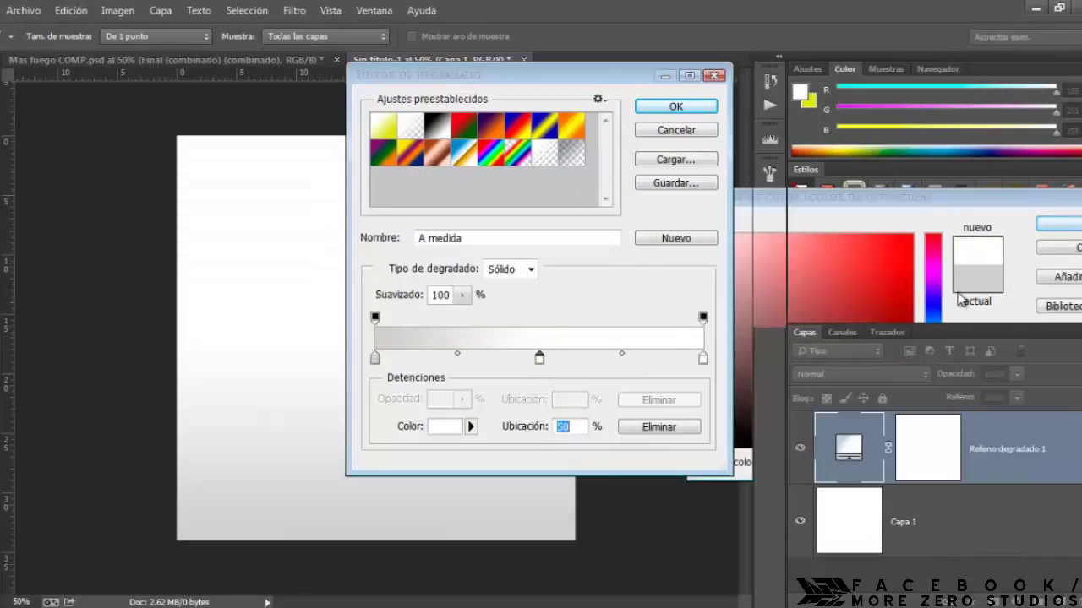
pyautogui.doubleClick(705, 360)
pyautogui.write('cecece')
pyautogui.click(1065, 226)
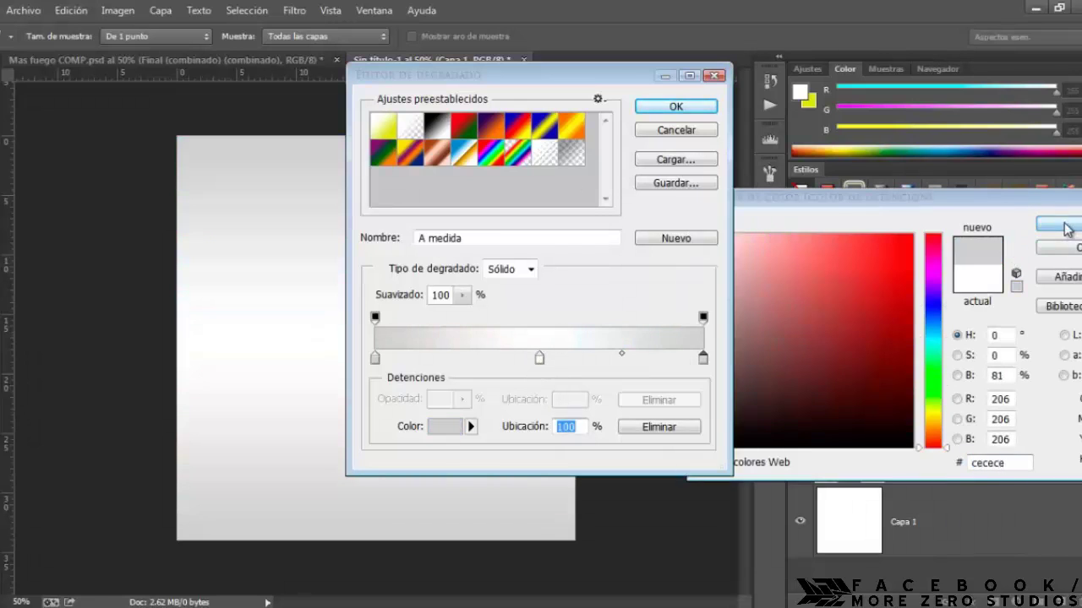
# - Accept the edited gradient and apply the fill with a scale of 199%
pyautogui.click(676, 107)
pyautogui.moveTo(482, 269); pyautogui.dragTo(404, 275)
pyautogui.write('199')
pyautogui.press('Return')
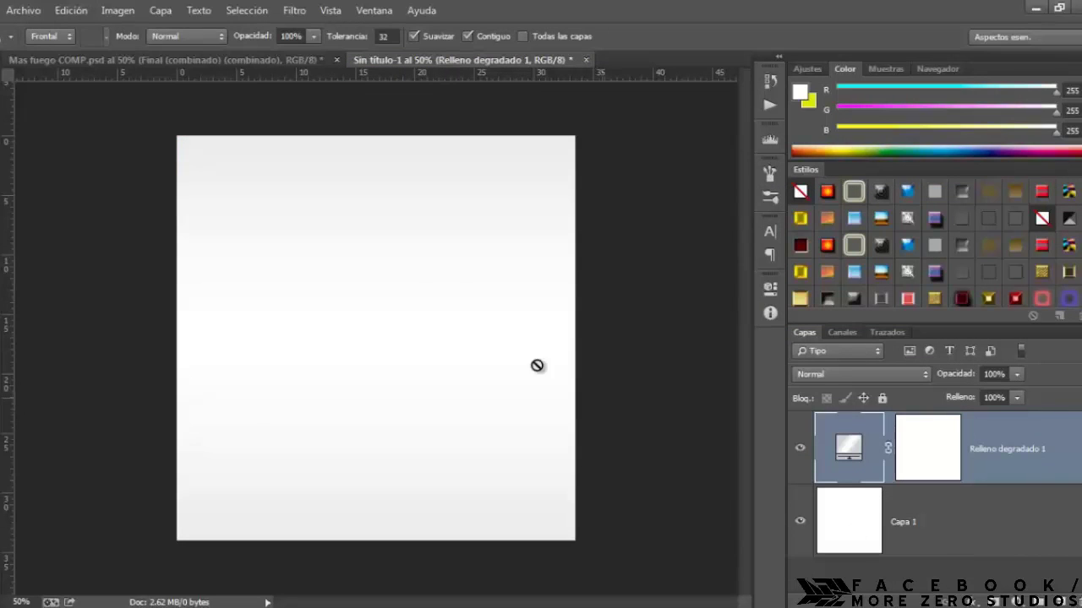
# - Place the Archivo 1 image, enlarge it past the canvas to about 147% by 149%, and set its blend mode to Trama
pyautogui.click(23, 10)
pyautogui.click(90, 210)
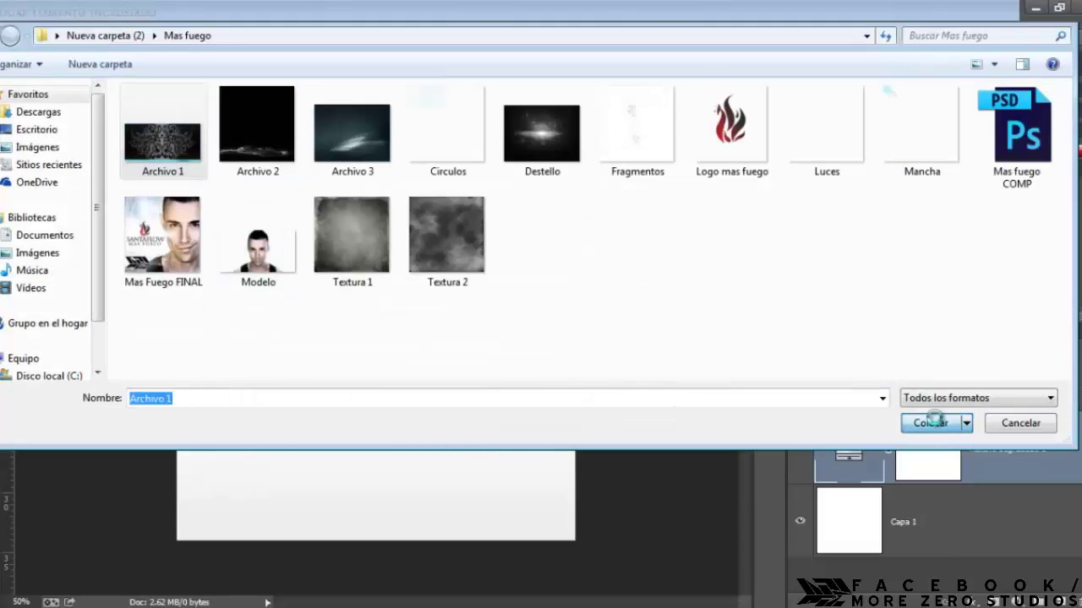
pyautogui.click(925, 422)
pyautogui.moveTo(692, 532); pyautogui.dragTo(888, 598)
pyautogui.moveTo(626, 493); pyautogui.dragTo(626, 392)
pyautogui.moveTo(177, 496); pyautogui.dragTo(48, 556)
pyautogui.moveTo(170, 525); pyautogui.dragTo(266, 525)
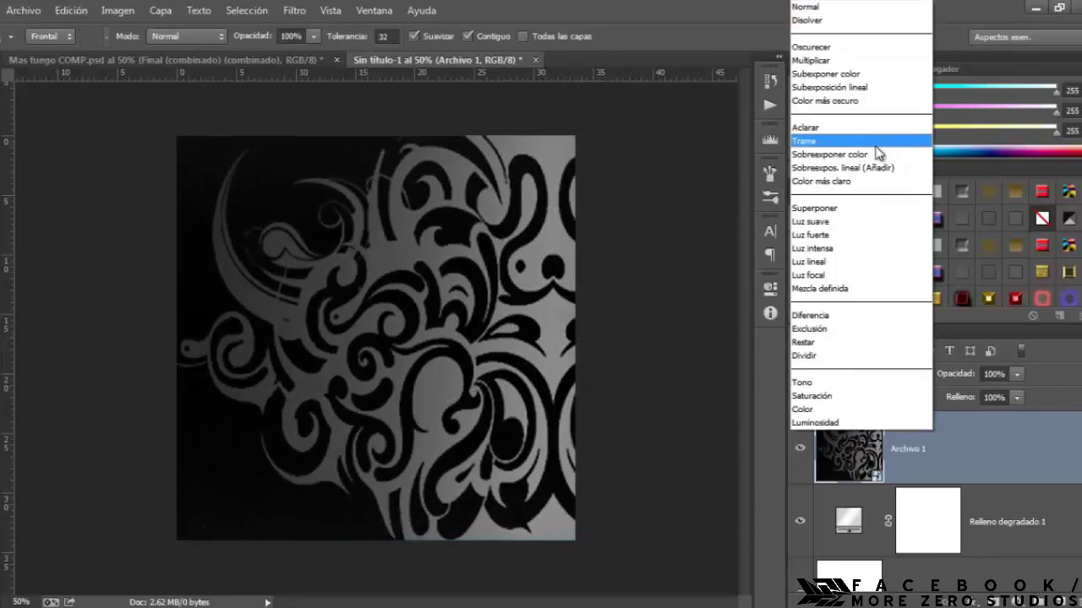
pyautogui.click(812, 149)
# - Add a Curves adjustment with raised shadows and lowered highlights, at 31% opacity and 29% fill
pyautogui.click(807, 72)
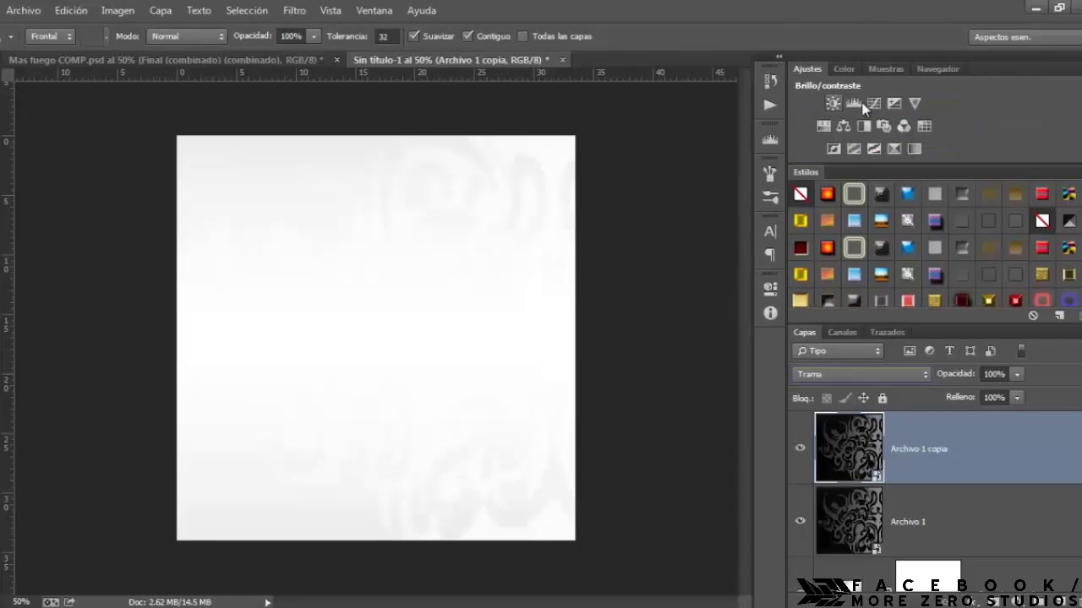
pyautogui.click(873, 104)
pyautogui.moveTo(611, 434); pyautogui.dragTo(600, 386)
pyautogui.moveTo(674, 402); pyautogui.dragTo(696, 505)
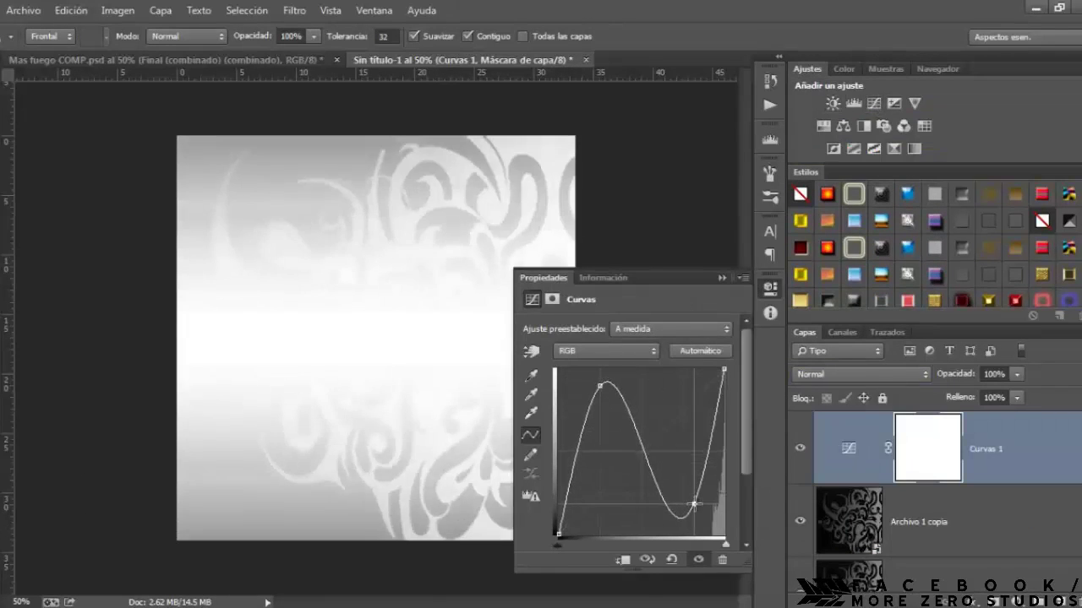
pyautogui.moveTo(965, 378); pyautogui.dragTo(962, 381)
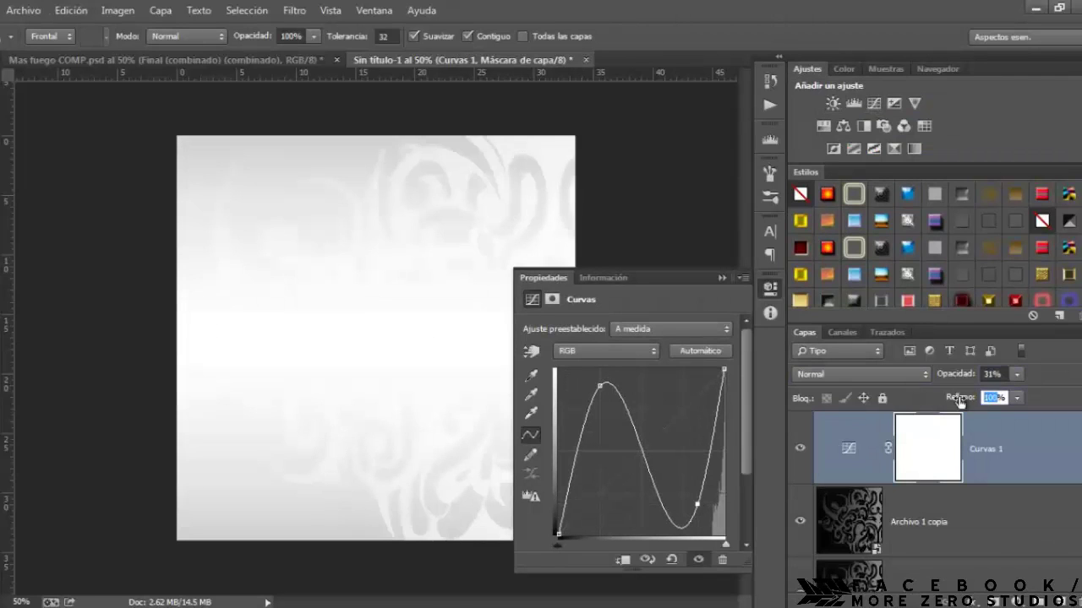
pyautogui.write('29')
# - Duplicate the Archivo 1 copia layer above the Curves layer and distort the duplicate by pulling its upper-left corner inward
pyautogui.click(876, 528)
pyautogui.hotkey('ctrl', 'j')
pyautogui.moveTo(876, 528); pyautogui.dragTo(862, 433)
pyautogui.hotkey('ctrl', 't')
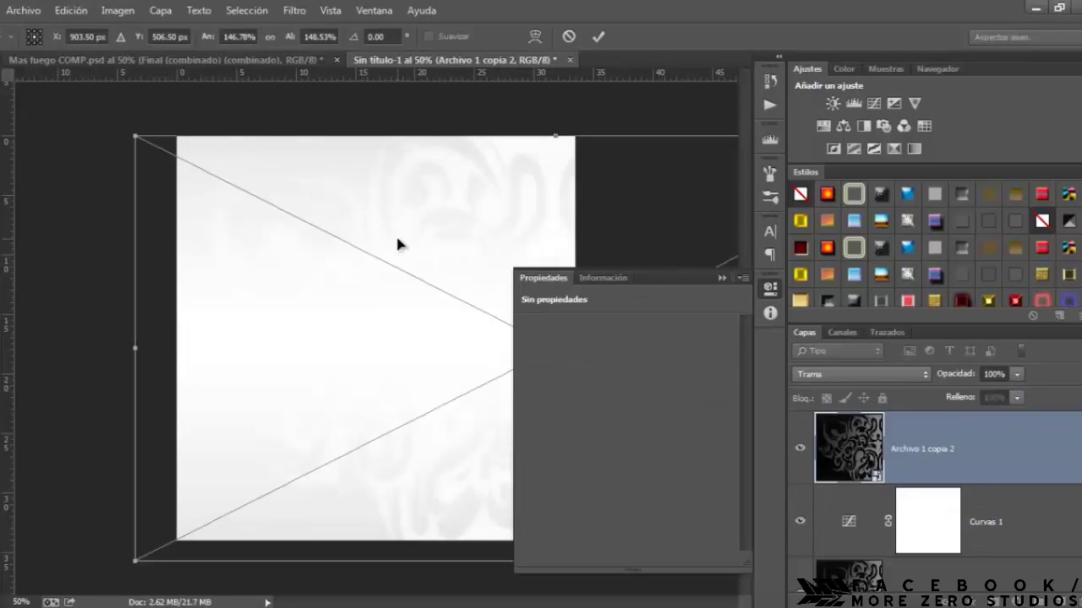
pyautogui.rightClick(397, 244)
pyautogui.click(459, 350)
pyautogui.moveTo(136, 137); pyautogui.dragTo(198, 286)
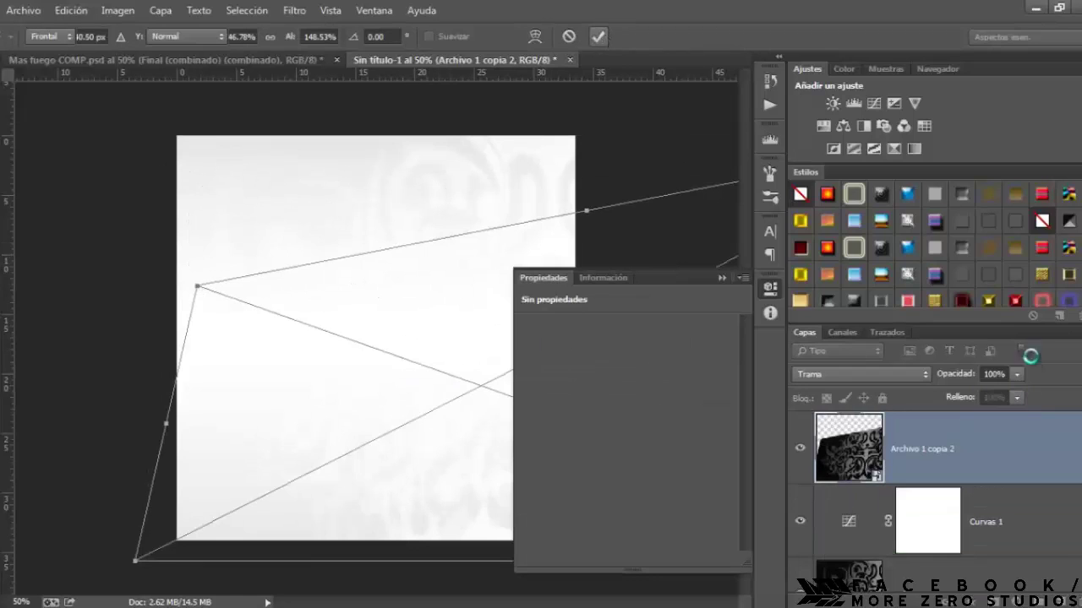
# - Set the distorted copy's fill to 40% and move it down and left toward the canvas's lower part
pyautogui.click(721, 279)
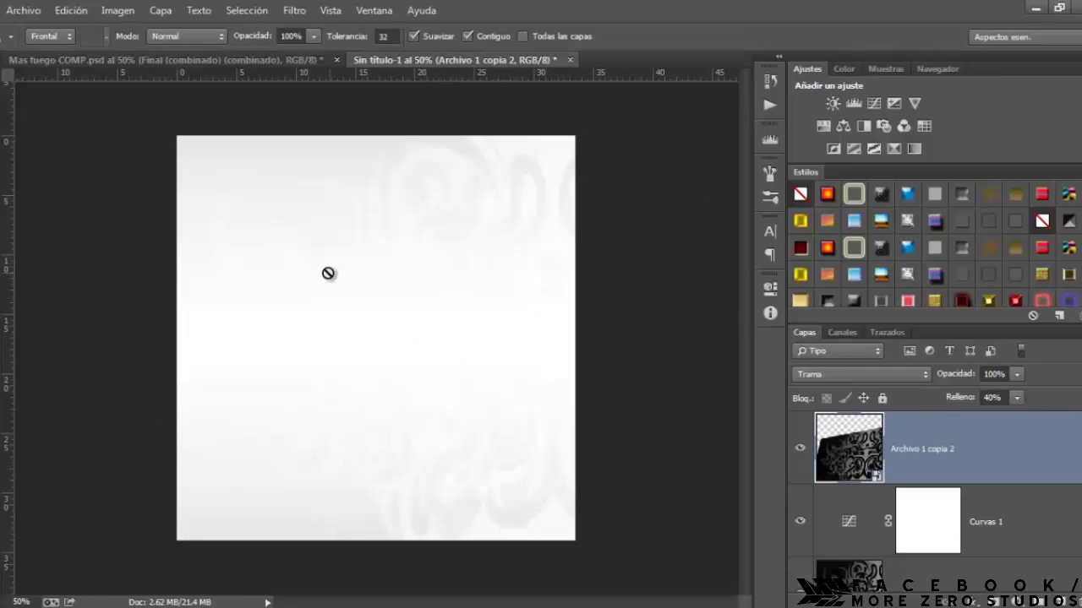
pyautogui.press('v')
pyautogui.moveTo(329, 273); pyautogui.dragTo(181, 472)
# - Duplicate the undistorted Archivo 1 pattern to the top of the layer stack and move the copy over the canvas's upper-left area
pyautogui.click(868, 577)
pyautogui.hotkey('ctrl', 'j')
pyautogui.moveTo(869, 575); pyautogui.dragTo(871, 418)
pyautogui.hotkey('ctrl', 't')
pyautogui.moveTo(475, 278); pyautogui.dragTo(257, 56)
pyautogui.click(596, 36)
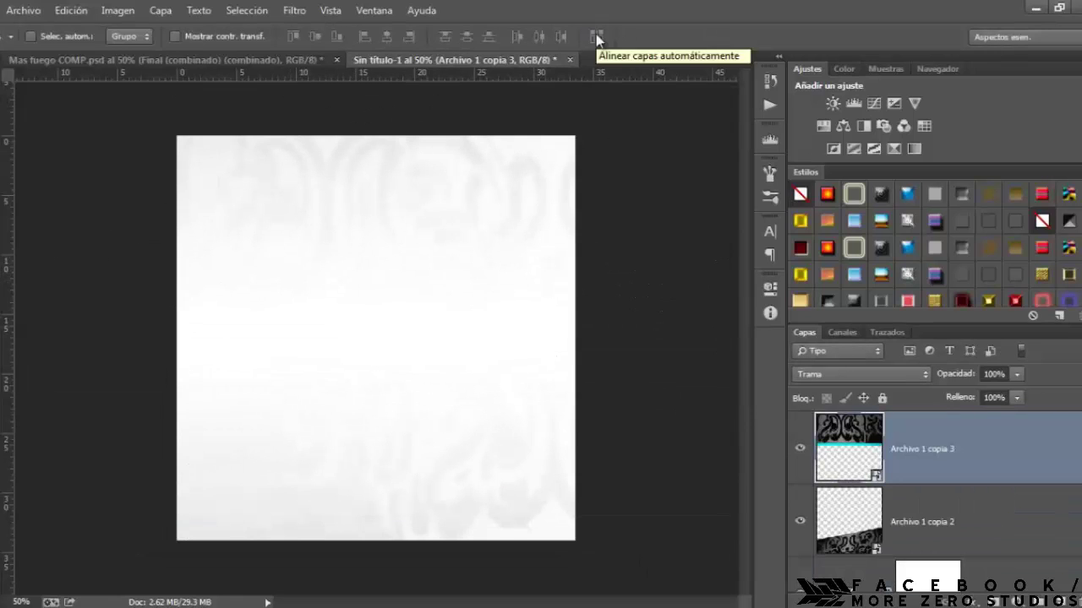
# - Rotate the top pattern copy about -13.9° across the canvas's upper edge and set its opacity to 35%
pyautogui.hotkey('ctrl', 't')
pyautogui.moveTo(592, 350); pyautogui.dragTo(629, 252)
pyautogui.moveTo(554, 190); pyautogui.dragTo(480, 172)
pyautogui.moveTo(674, 220); pyautogui.dragTo(664, 253)
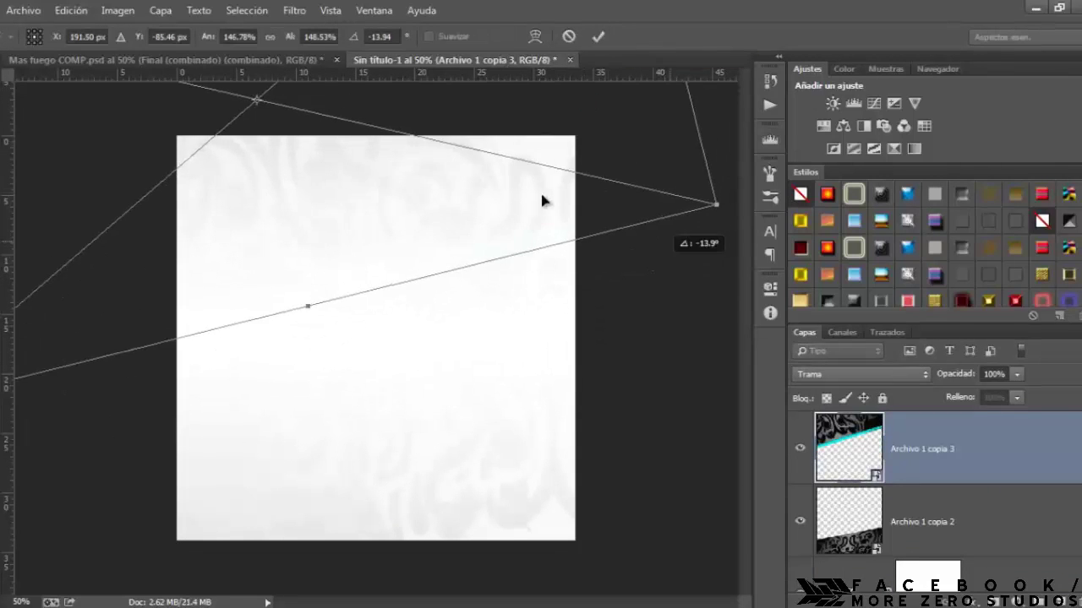
pyautogui.moveTo(538, 191); pyautogui.dragTo(520, 161)
pyautogui.press('Return')
pyautogui.click(993, 374)
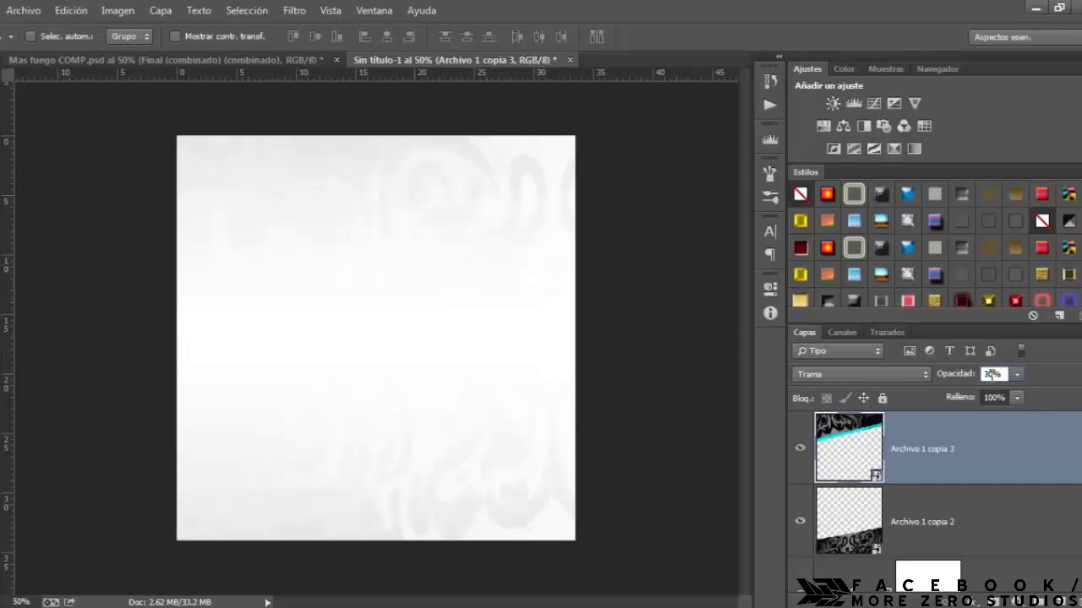
# - Place the Luces image as an embedded element at its default size
pyautogui.click(38, 12)
pyautogui.click(93, 300)
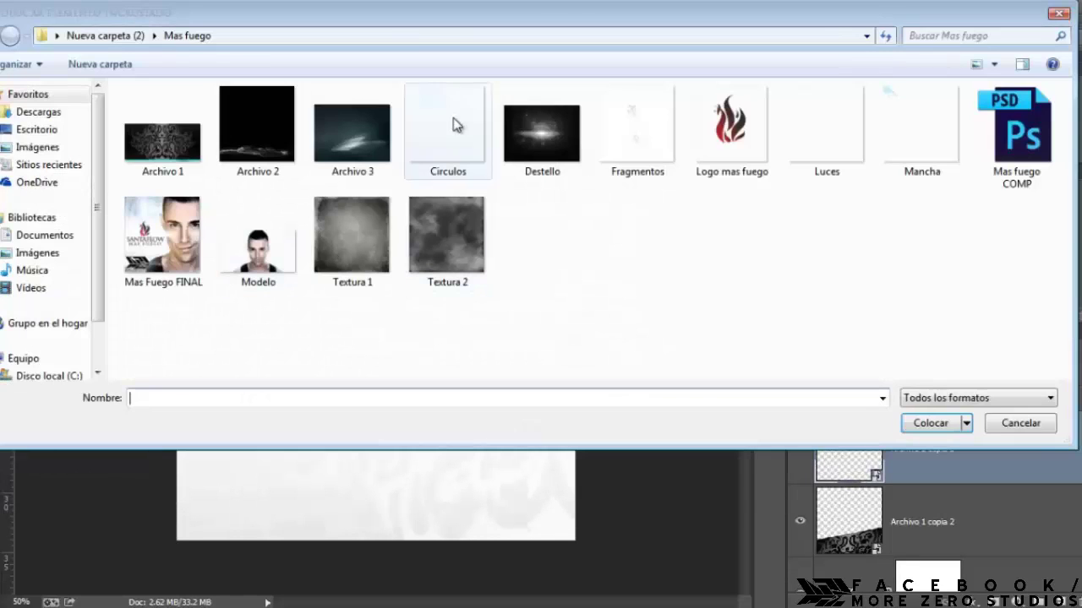
pyautogui.click(827, 131)
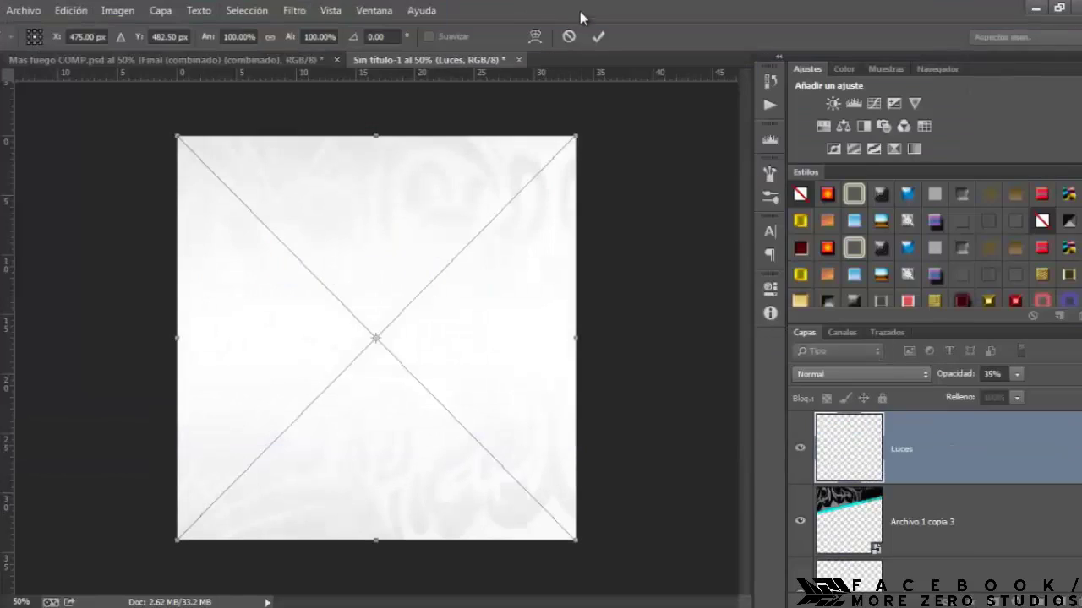
pyautogui.click(597, 37)
# - Group all the layers above the gradient fill layer
pyautogui.scroll(-10, 848, 441)
pyautogui.keyDown('shift'); pyautogui.click(848, 441); pyautogui.keyUp('shift')
pyautogui.hotkey('ctrl', 'g')
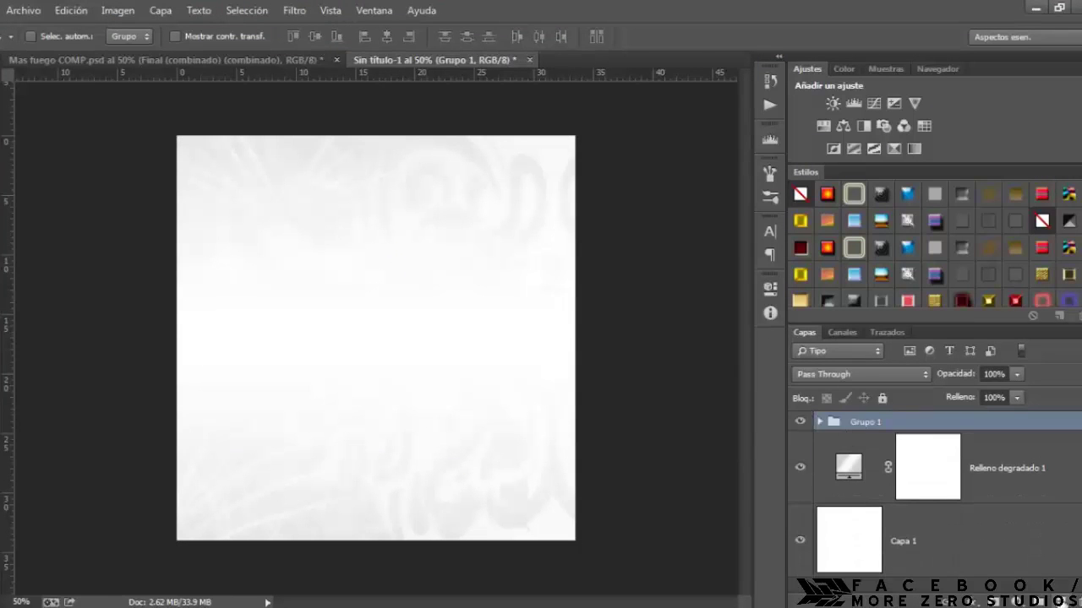
# - Create a new layer above the group and set up a 400 px brush with foreground colour 898989
pyautogui.hotkey('ctrl', 'shift', 'alt', 'n')
pyautogui.press('b')
pyautogui.press('[')
pyautogui.press('[')
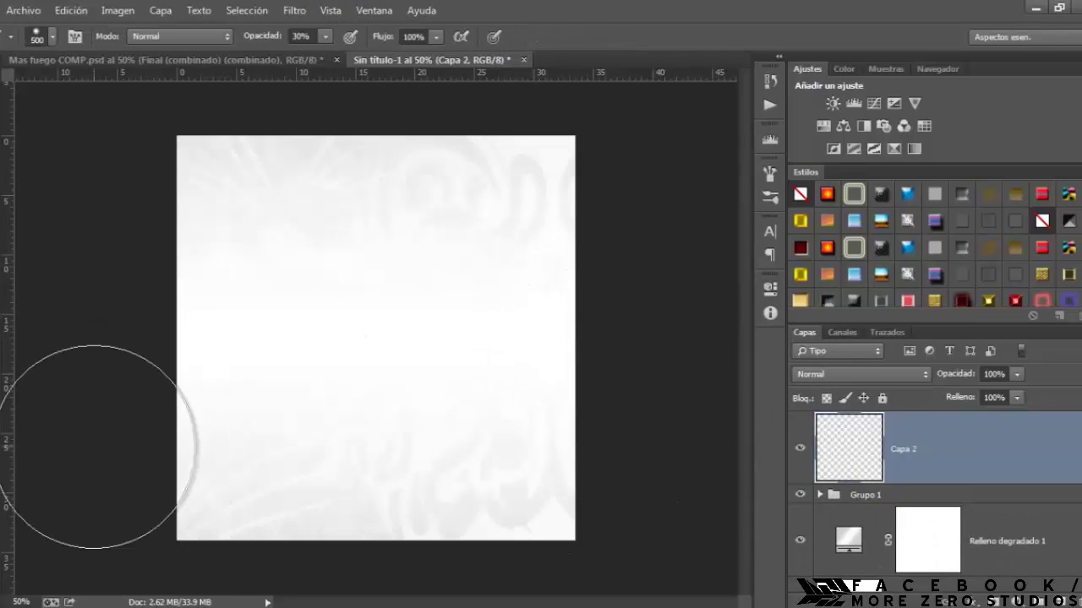
pyautogui.click(0, 448)
pyautogui.write('898989')
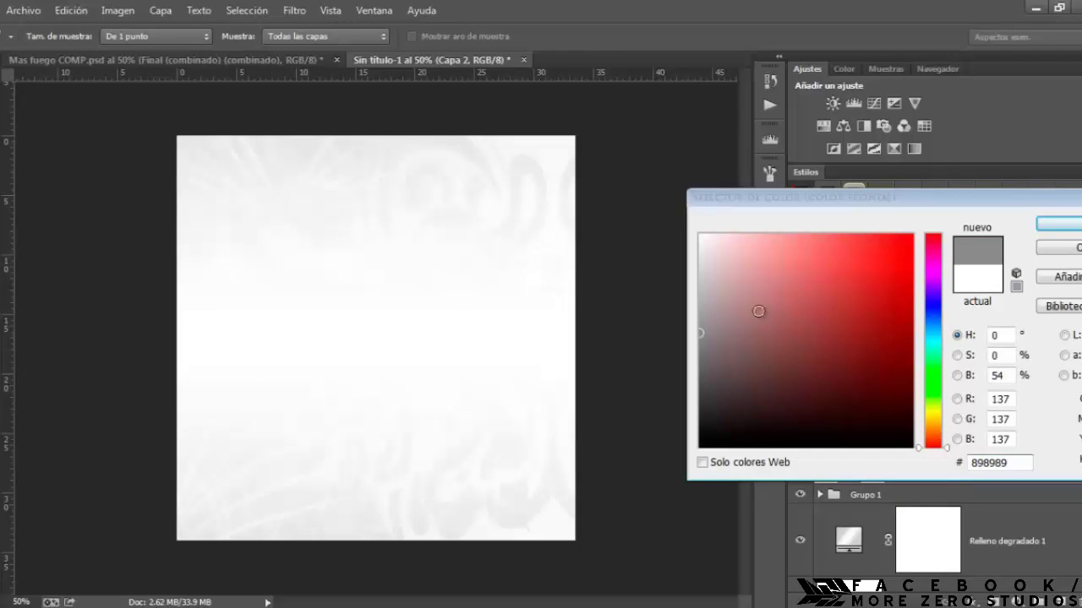
pyautogui.press('Return')
pyautogui.press('[')
# - Undo the faint trial stroke, raise the brush opacity to 100%, and paint a grey stroke over the canvas's upper-left area
pyautogui.moveTo(229, 191); pyautogui.dragTo(365, 198)
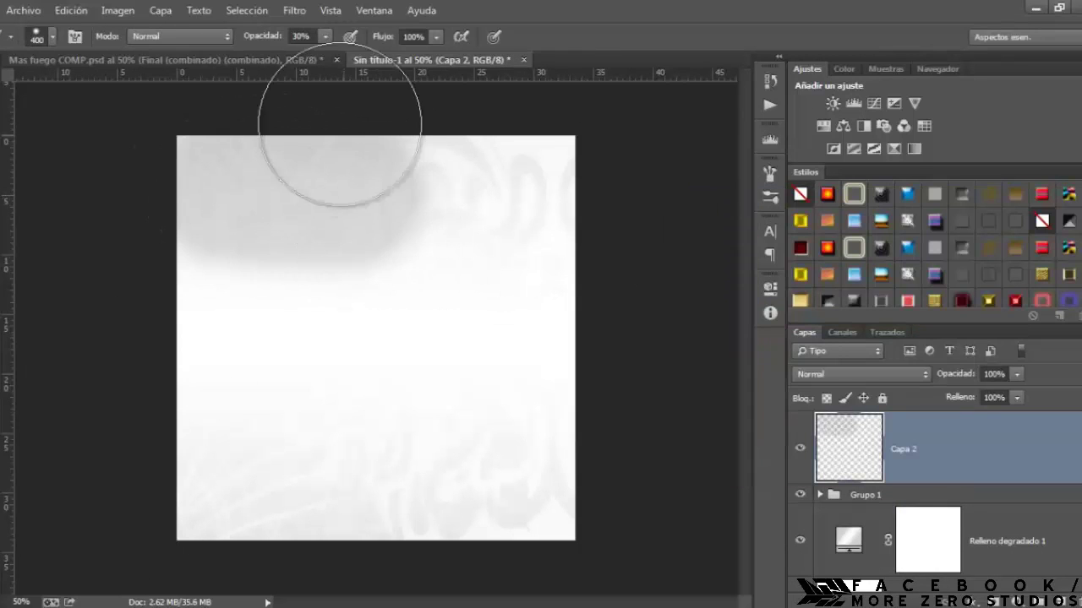
pyautogui.hotkey('ctrl', 'z')
pyautogui.click(325, 36)
pyautogui.moveTo(326, 55); pyautogui.dragTo(385, 55)
pyautogui.moveTo(182, 186); pyautogui.dragTo(339, 194)
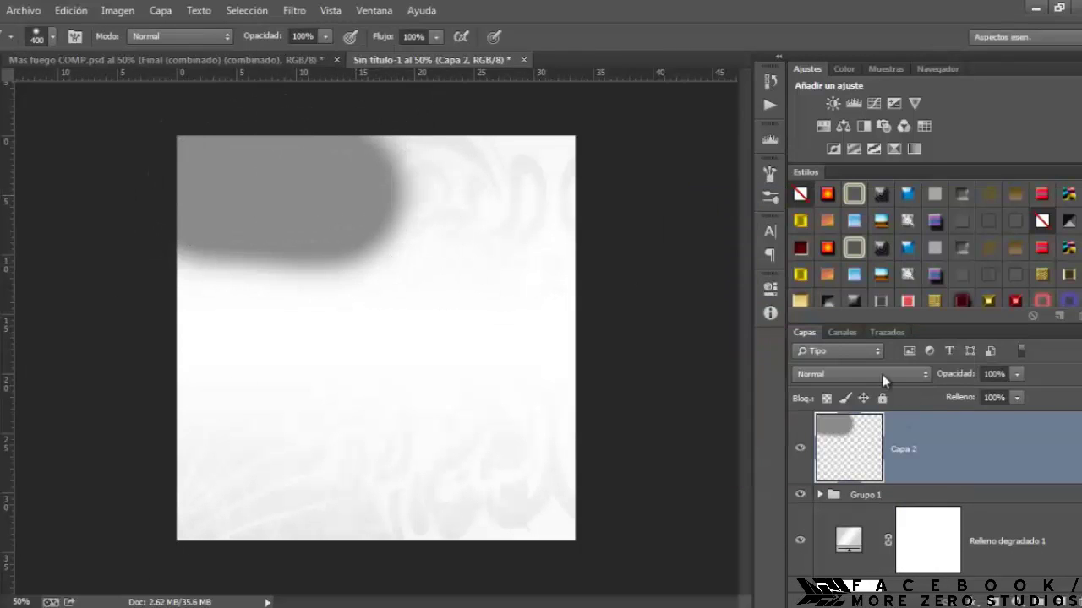
# - Set the grey stroke layer to Multiplicar blending with 58% opacity and 22% fill
pyautogui.click(882, 377)
pyautogui.click(833, 60)
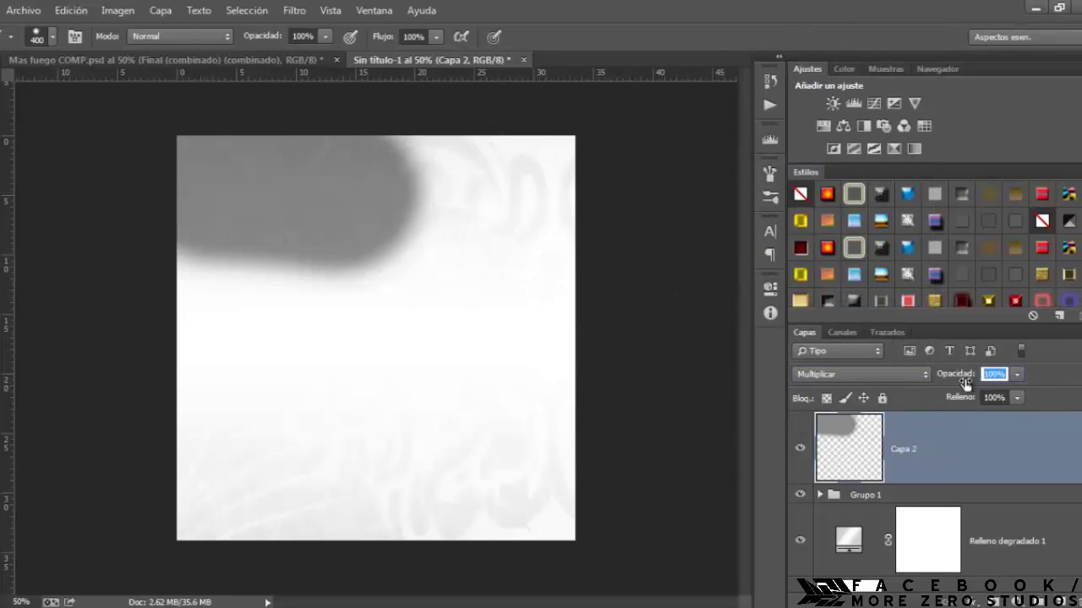
pyautogui.write('58')
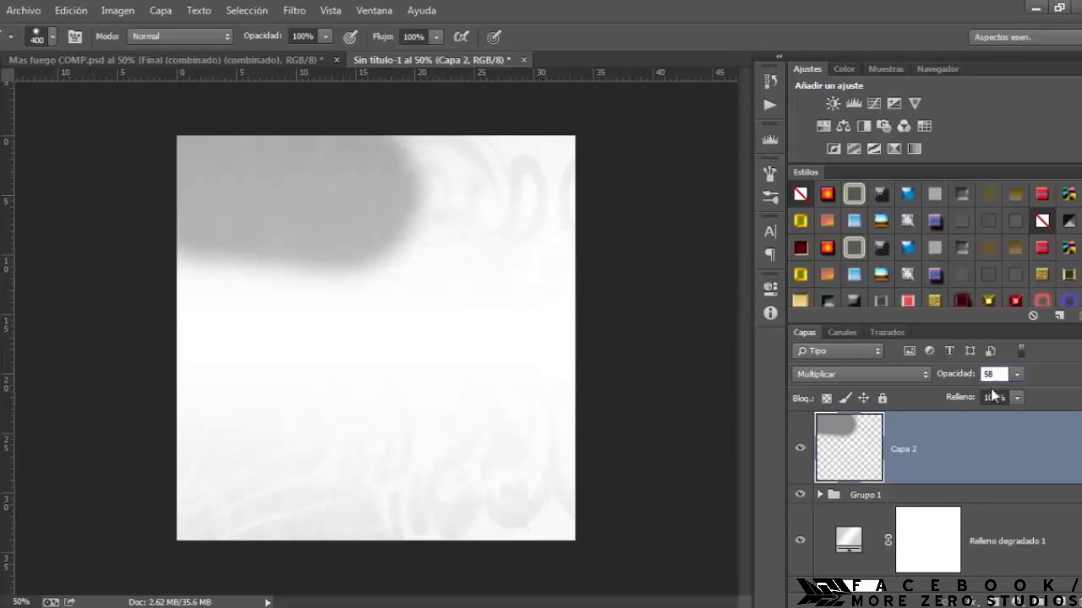
pyautogui.write('22')
pyautogui.press('Return')
# - Place the Textura 2 image as an embedded element over the whole canvas
pyautogui.click(24, 10)
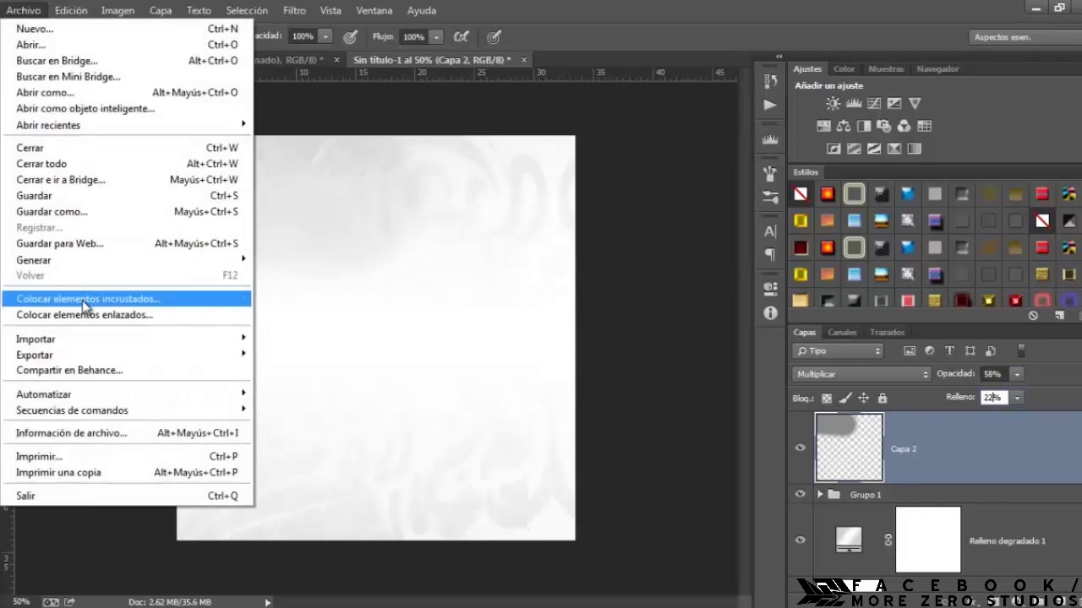
pyautogui.click(85, 298)
pyautogui.click(942, 430)
pyautogui.press('Return')
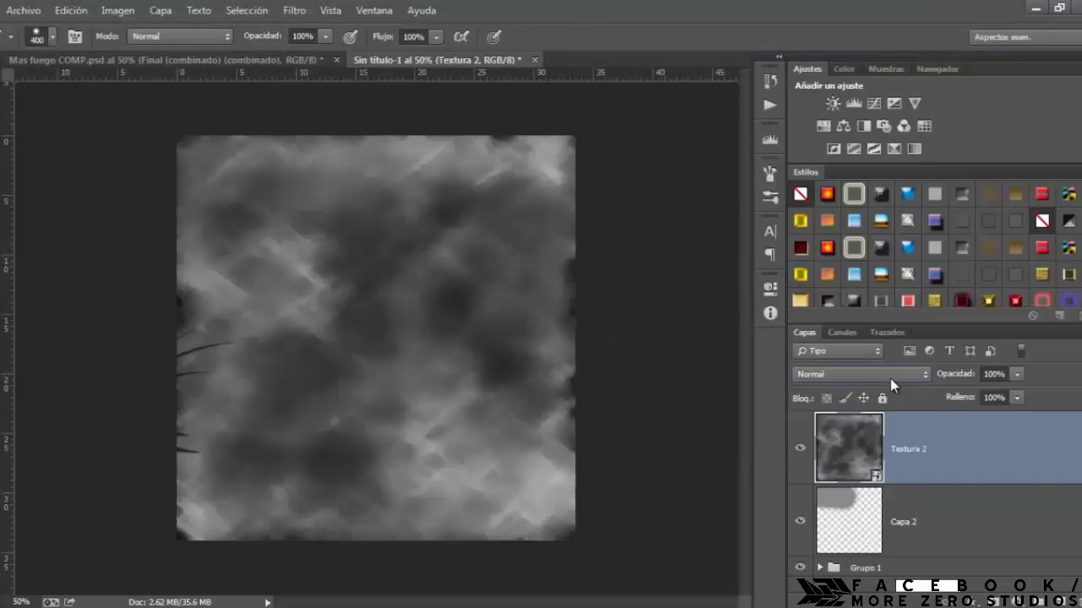
# - Set the Textura 2 layer to Subexponer color blending with 90% fill
pyautogui.click(890, 374)
pyautogui.click(845, 75)
pyautogui.click(957, 400)
pyautogui.write('90')
pyautogui.press('Return')
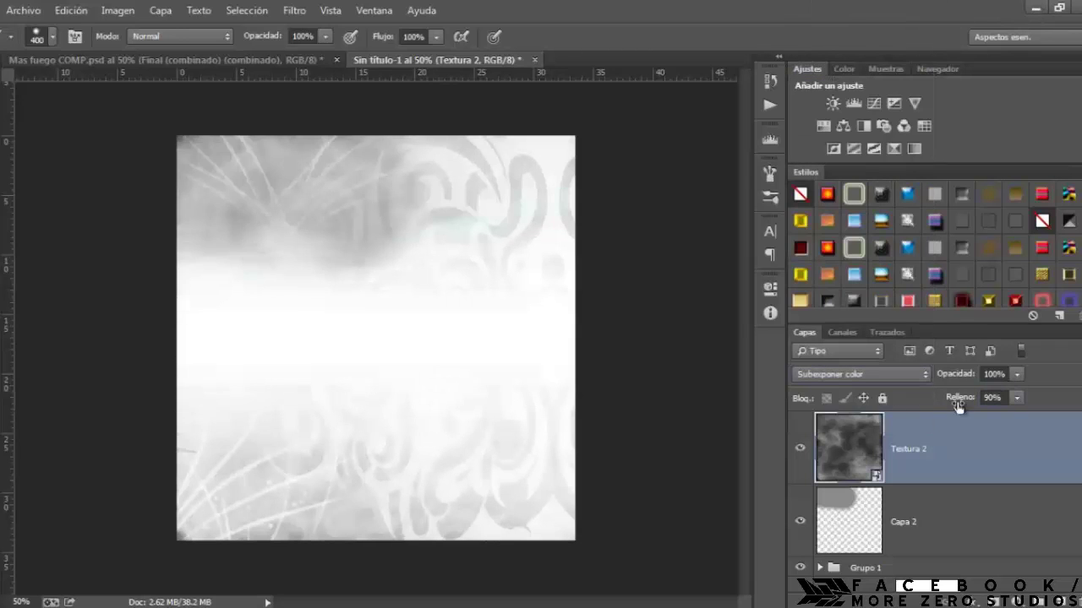
# - Place the Textura 1 image as an embedded element and set its blend mode to Trama
pyautogui.click(24, 10)
pyautogui.click(89, 298)
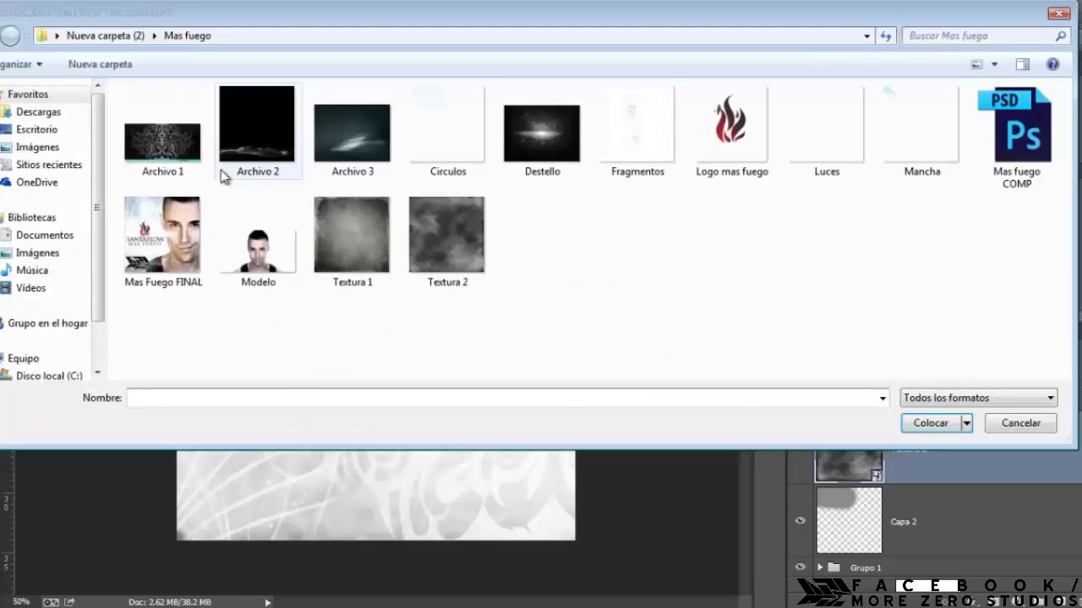
pyautogui.click(355, 207)
pyautogui.click(930, 422)
pyautogui.press('Return')
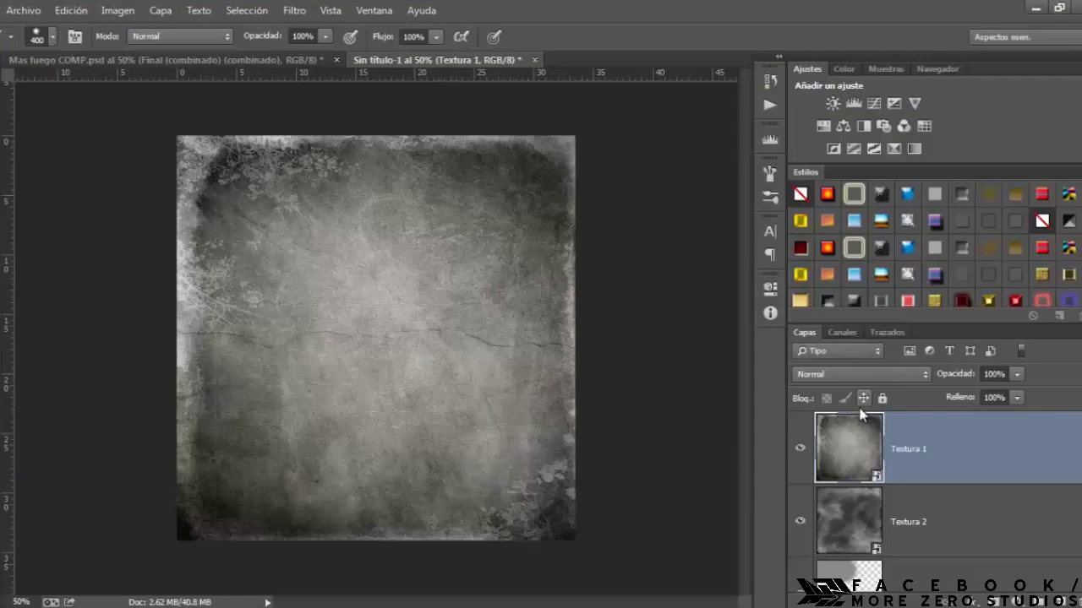
pyautogui.click(862, 373)
pyautogui.click(813, 138)
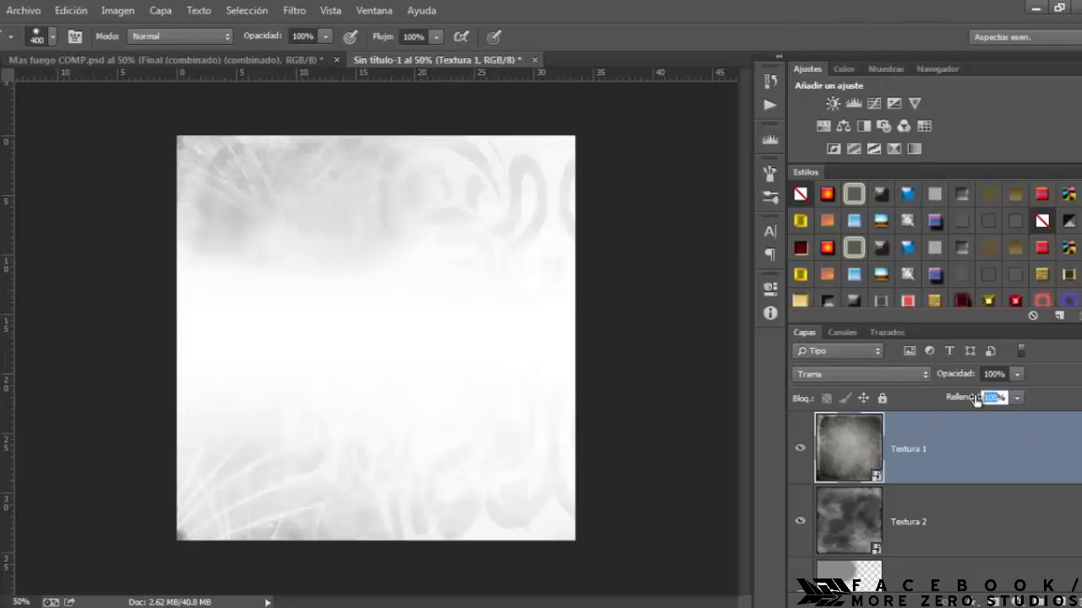
# - Group the Textura 1 and Textura 2 layers and rename the group
pyautogui.scroll(-1, 879, 482)
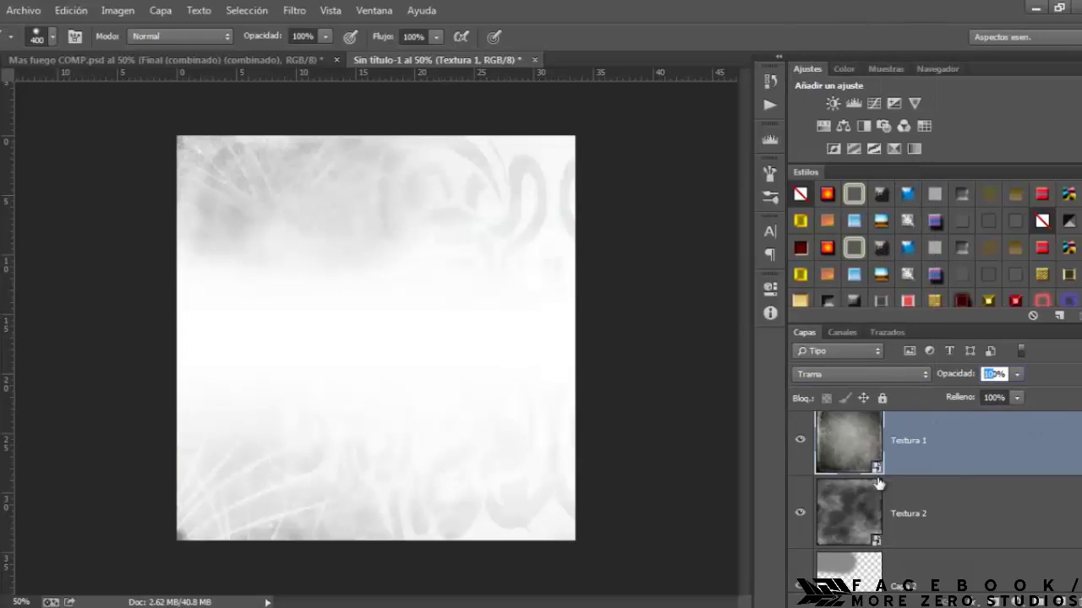
pyautogui.keyDown('shift'); pyautogui.click(869, 497); pyautogui.keyUp('shift')
pyautogui.hotkey('ctrl', 'g')
pyautogui.doubleClick(876, 421)
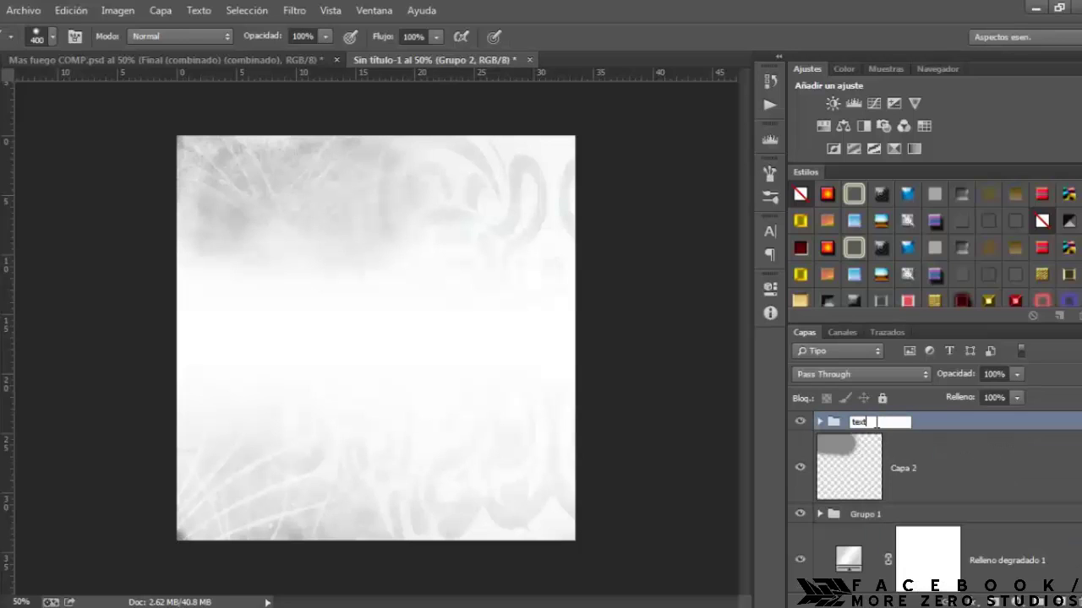
# - Group all the layers, from the texture group down to Capa 1, into one parent group
pyautogui.scroll(-2, 874, 541)
pyautogui.keyDown('shift'); pyautogui.click(874, 541); pyautogui.keyUp('shift')
pyautogui.hotkey('ctrl', 'g')
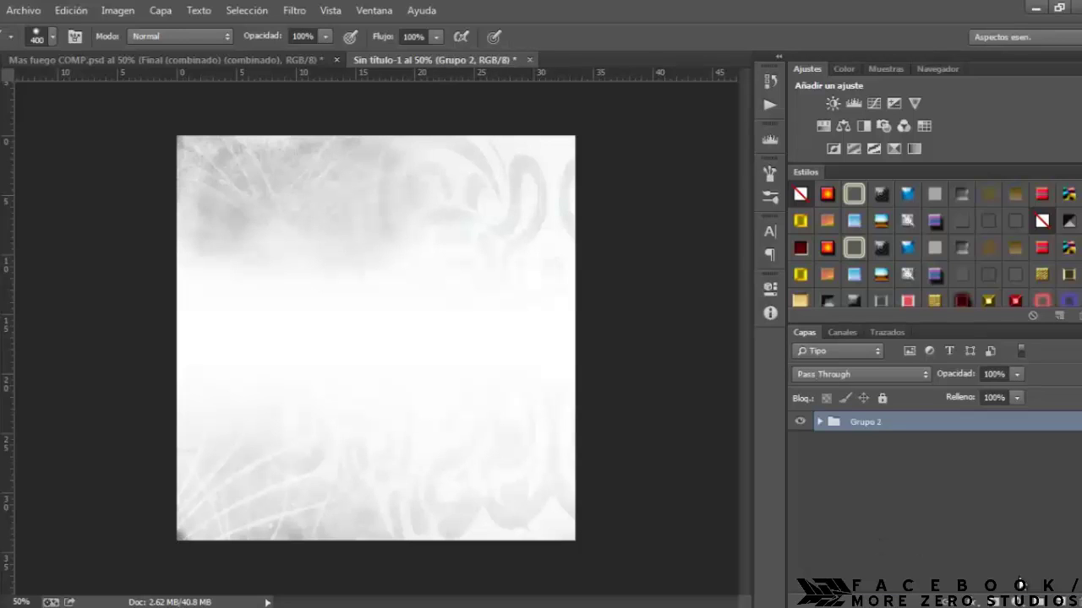
# - Paint soft grey shading over the artwork's upper-left area on a new layer set to Multiplicar with 58% opacity and reduced fill
pyautogui.click(1062, 601)
pyautogui.moveTo(242, 182); pyautogui.dragTo(351, 196)
pyautogui.click(860, 374)
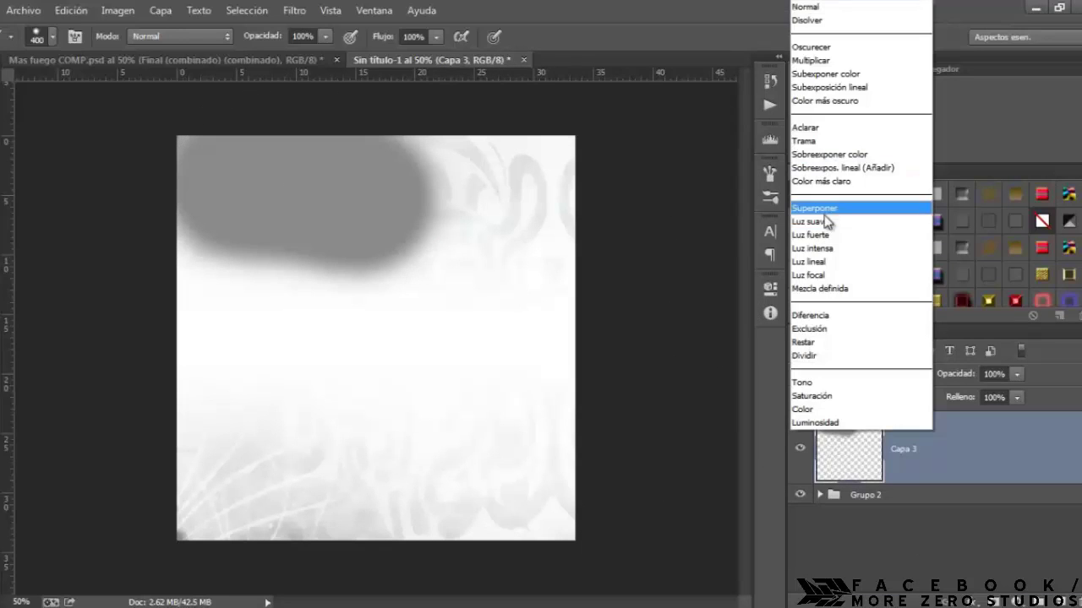
pyautogui.click(824, 59)
pyautogui.click(942, 380)
pyautogui.write('58')
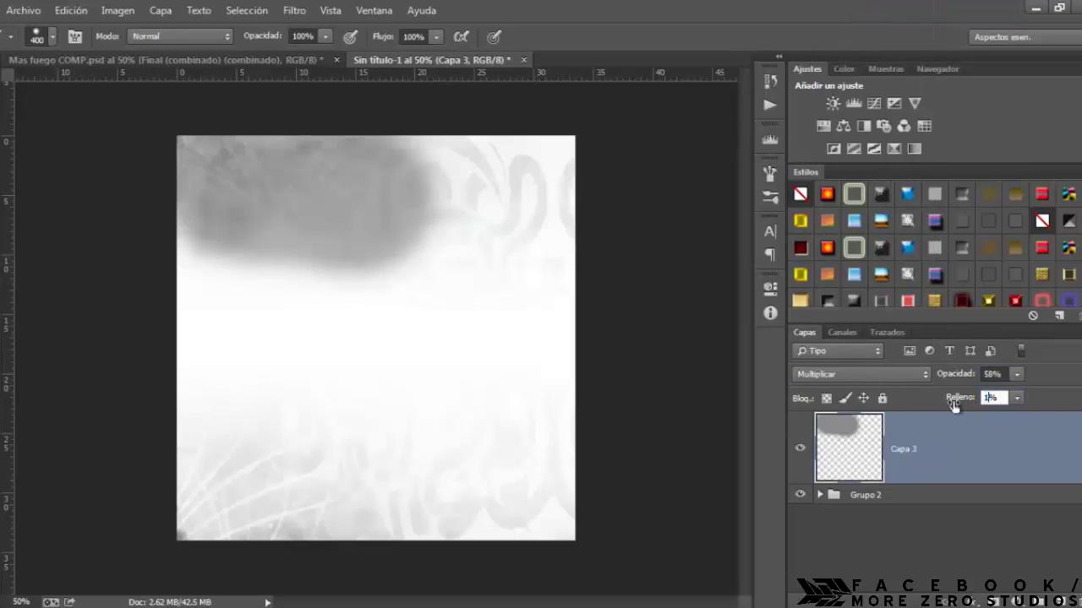
pyautogui.moveTo(954, 406); pyautogui.dragTo(945, 406)
# - Place the Circulos image as an embedded element above the grey shading layer
pyautogui.click(24, 10)
pyautogui.click(127, 300)
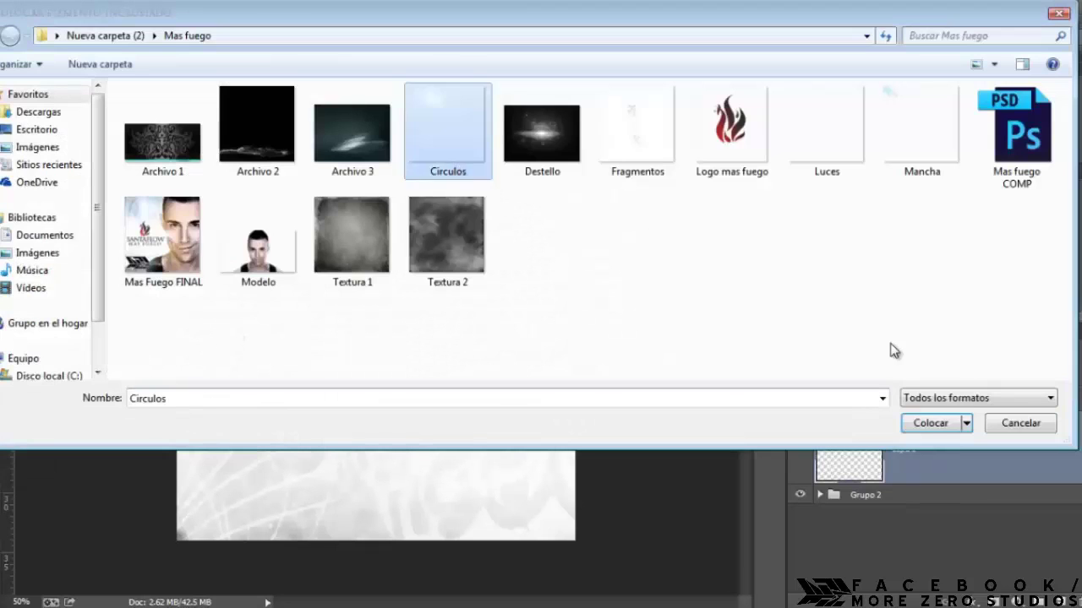
pyautogui.click(953, 421)
pyautogui.press('Return')
# - Fill a new layer with black and set it to Superponer blending with 33% fill
pyautogui.click(1061, 599)
pyautogui.press('g')
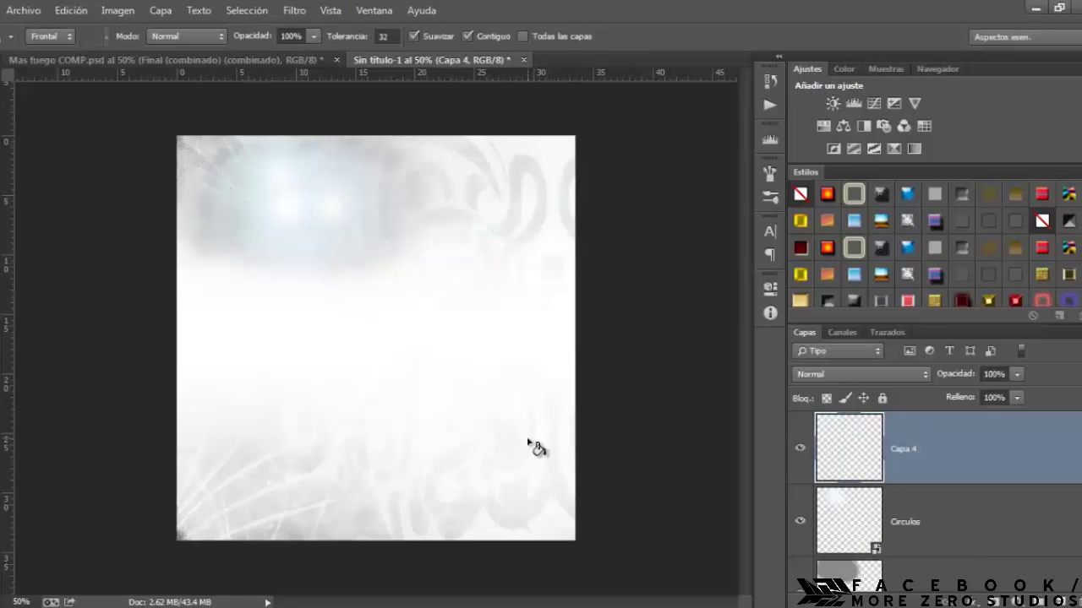
pyautogui.click(4, 560)
pyautogui.click(699, 445)
pyautogui.click(1057, 225)
pyautogui.click(532, 338)
pyautogui.click(805, 375)
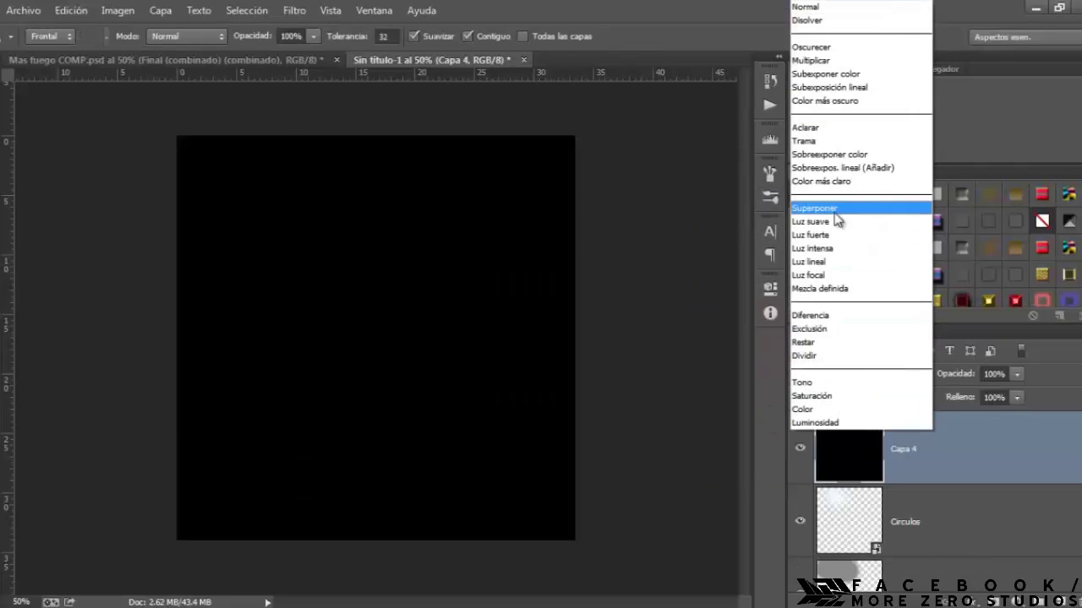
pyautogui.click(835, 210)
pyautogui.moveTo(973, 406); pyautogui.dragTo(963, 405)
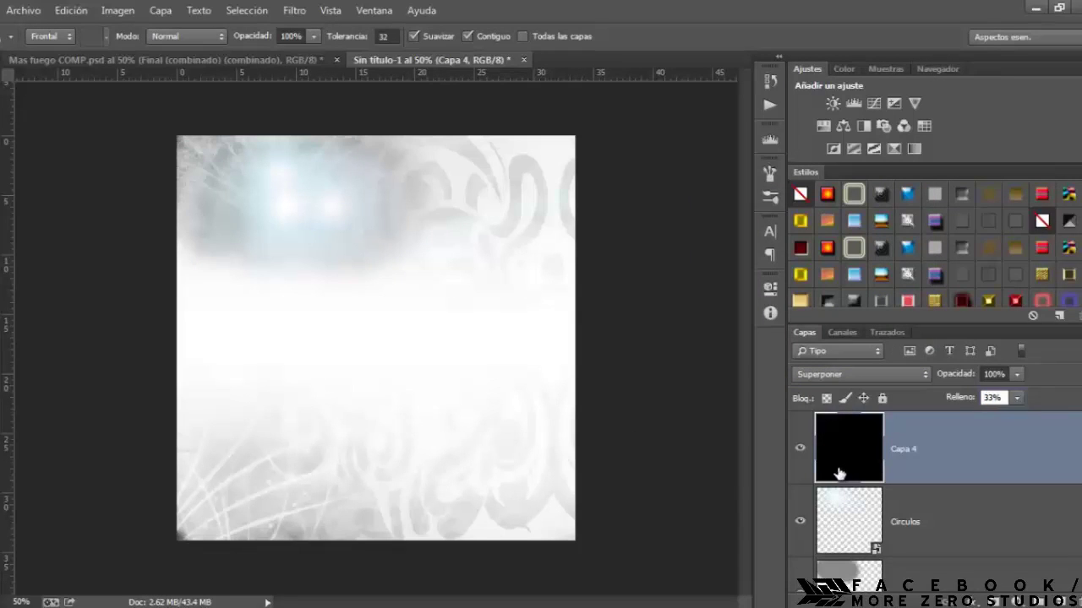
# - Add a gradient fill layer above the black layer and set the gradient's first color stop to 001a68
pyautogui.click(1016, 601)
pyautogui.click(991, 254)
pyautogui.click(483, 176)
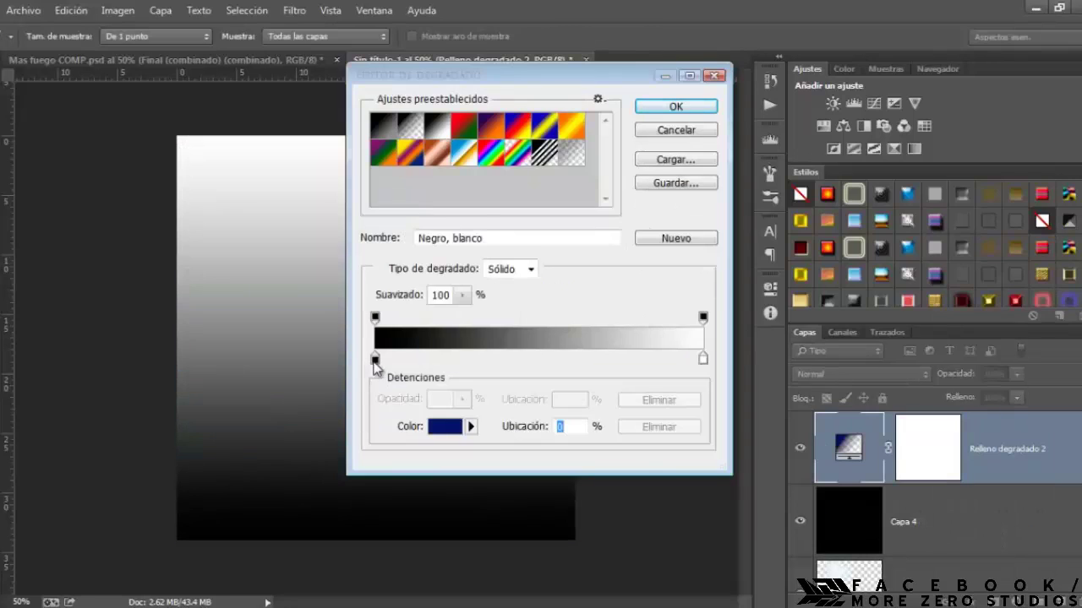
pyautogui.doubleClick(375, 360)
pyautogui.write('1a68')
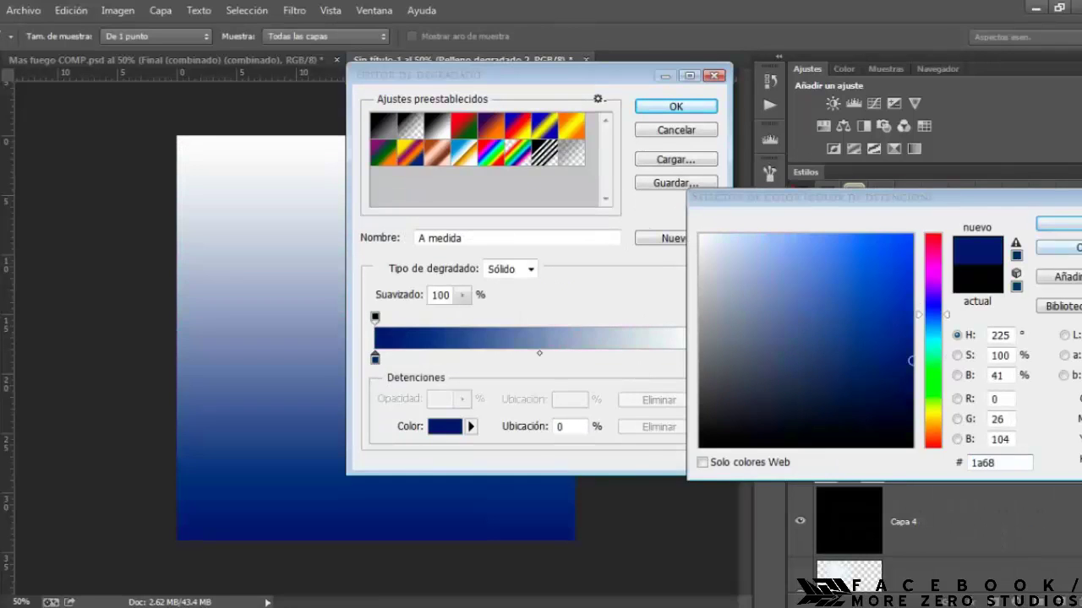
pyautogui.press('Return')
# - Add a near-black 010101 color stop at about the middle of the gradient
pyautogui.click(539, 358)
pyautogui.doubleClick(534, 360)
pyautogui.moveTo(735, 414); pyautogui.dragTo(480, 450)
pyautogui.click(1049, 232)
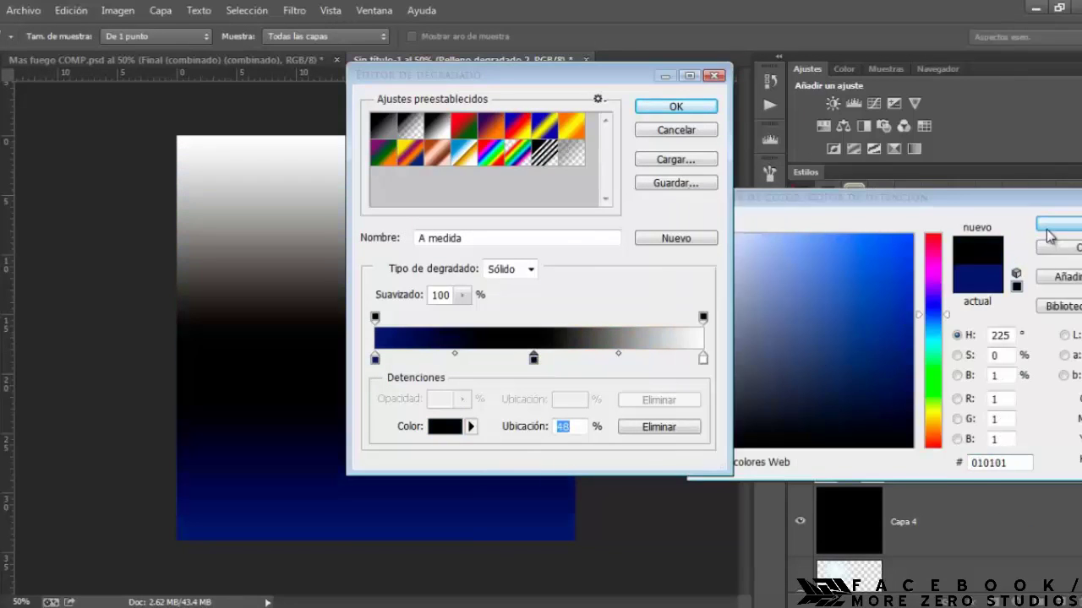
pyautogui.moveTo(534, 360); pyautogui.dragTo(541, 359)
# - Set the gradient's end stop to the dark blue sampled from the artwork's lower area and accept the gradient
pyautogui.doubleClick(703, 360)
pyautogui.click(259, 512)
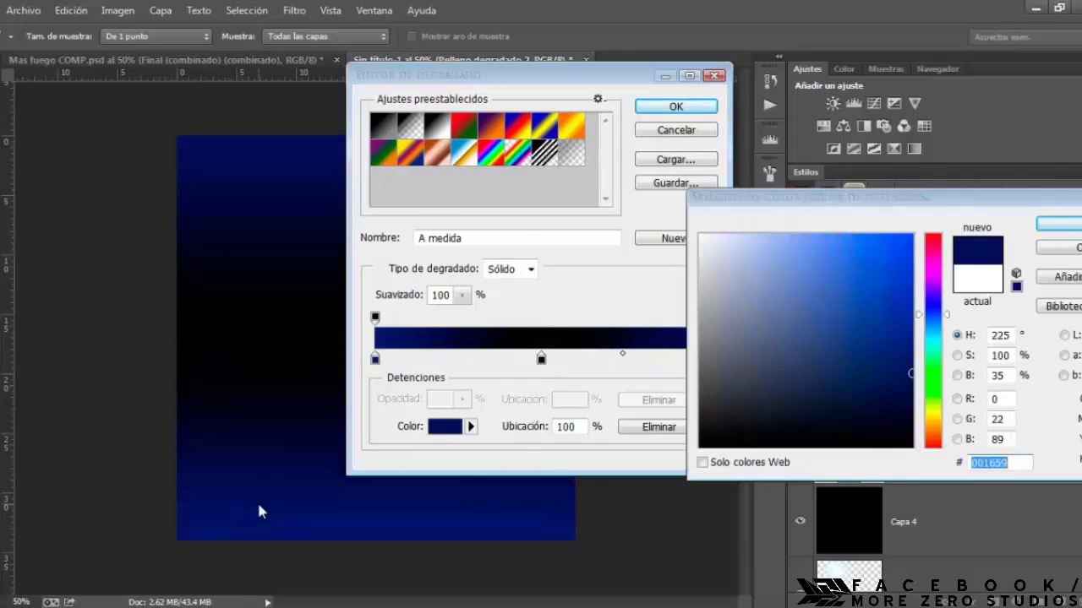
pyautogui.press('Return')
pyautogui.press('Return')
# - Recolor both outer stops of the gradient to 1a6ec8 and set the gradient fill's scale to 50%
pyautogui.click(514, 181)
pyautogui.doubleClick(376, 359)
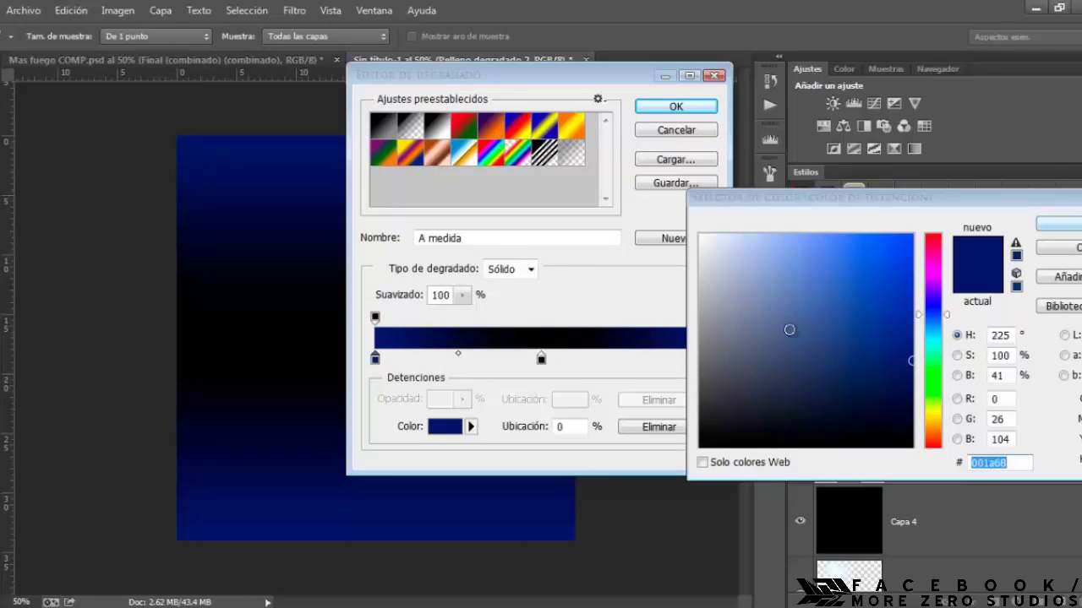
pyautogui.write('1a6ec8')
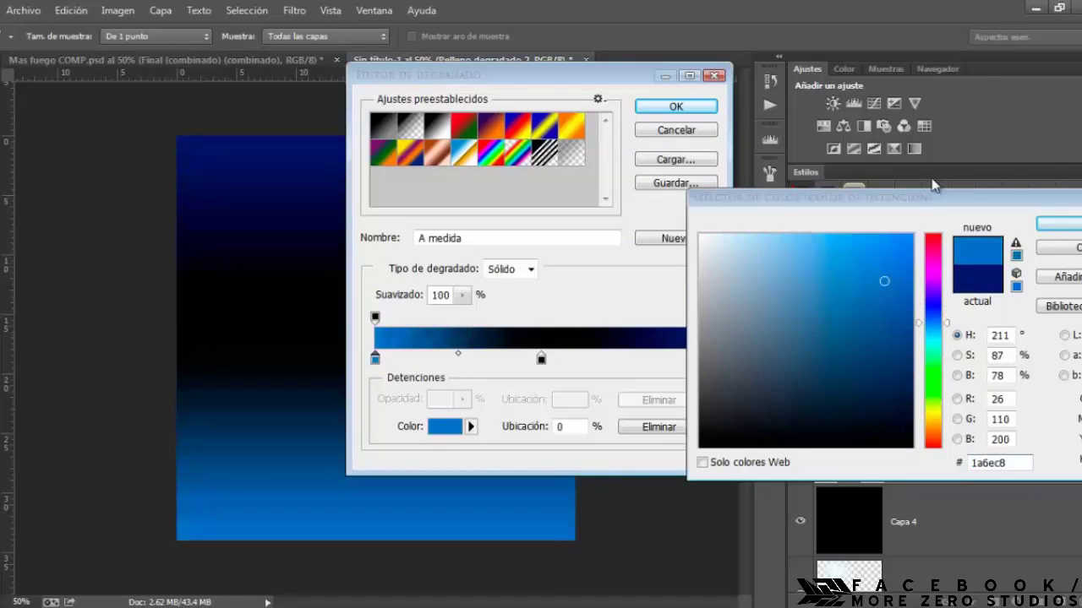
pyautogui.click(1060, 222)
pyautogui.doubleClick(704, 361)
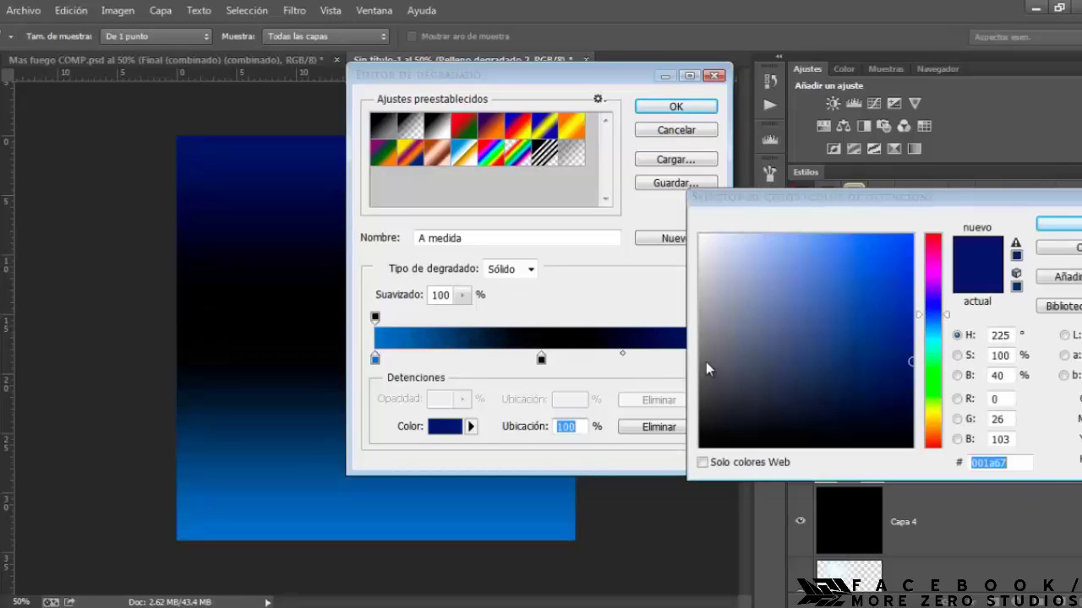
pyautogui.write('1a6ec8')
pyautogui.click(1059, 225)
pyautogui.click(676, 107)
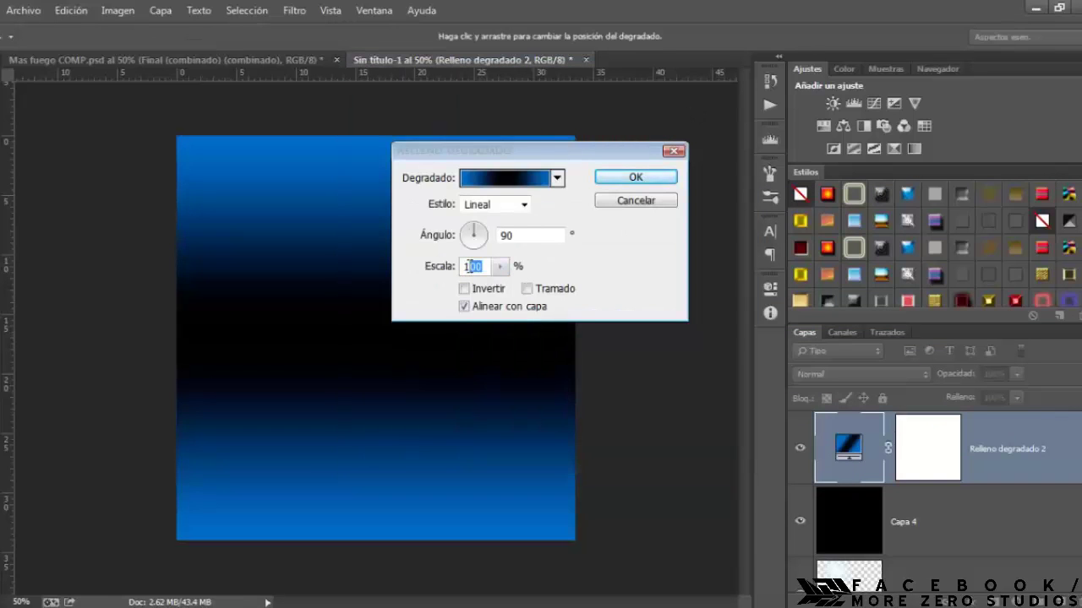
pyautogui.write('50')
pyautogui.press('Return')
# - Set the blue gradient fill layer to Superponer blending with 48% opacity and 31% fill
pyautogui.click(904, 374)
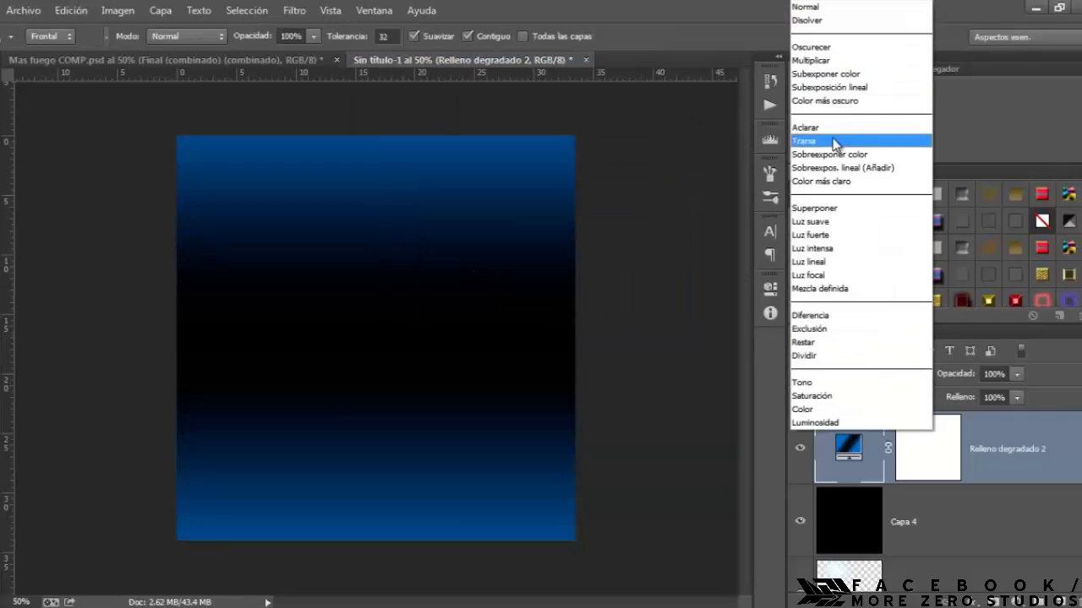
pyautogui.click(829, 208)
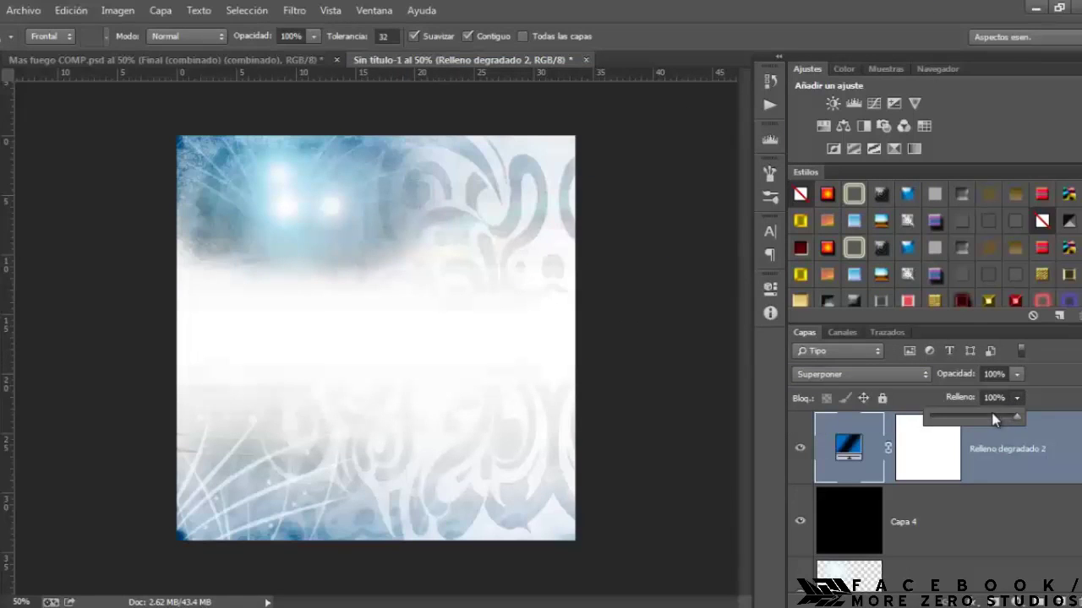
pyautogui.write('48')
pyautogui.press('Return')
pyautogui.write('31')
pyautogui.press('Return')
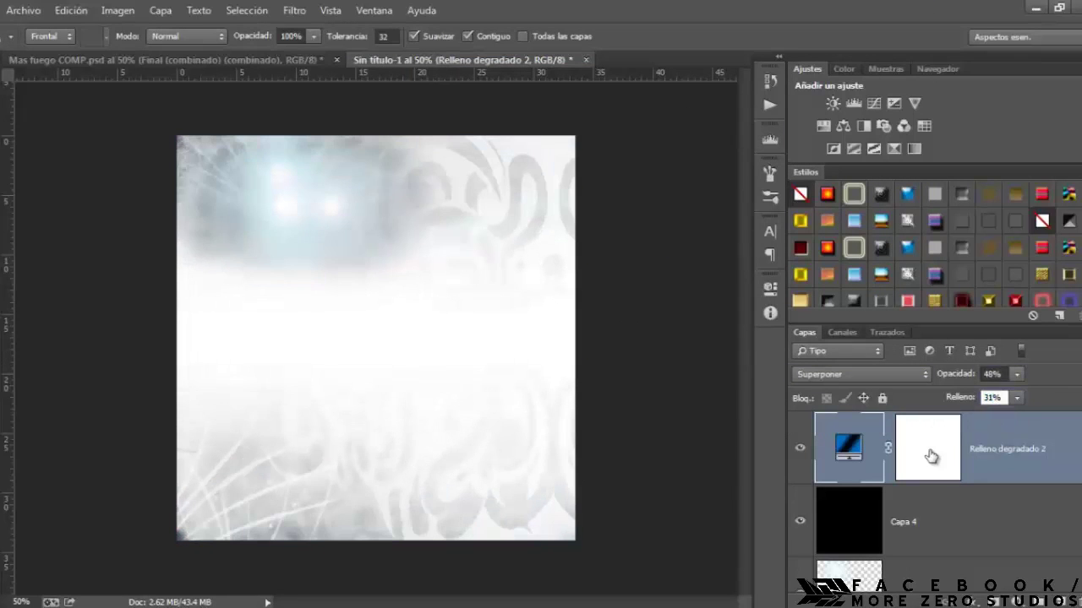
# - Place the Fragmentos image above the gradient fill layer
pyautogui.click(22, 10)
pyautogui.click(148, 362)
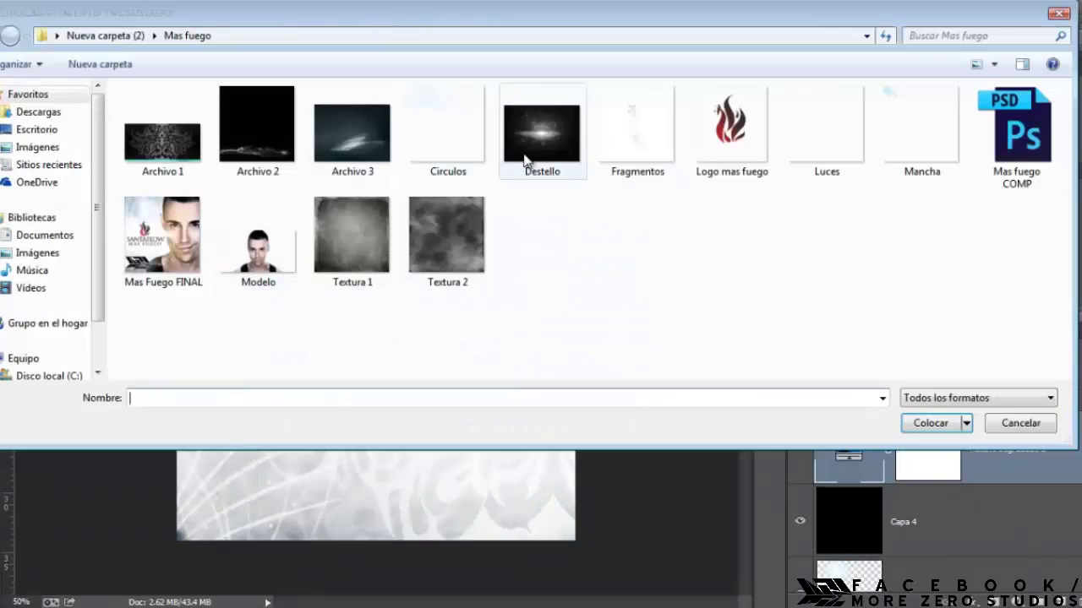
pyautogui.click(637, 135)
pyautogui.click(928, 423)
pyautogui.press('Return')
# - Move the Fragmentos layer slightly right and down and set its blend mode to Multiplicar
pyautogui.press('v')
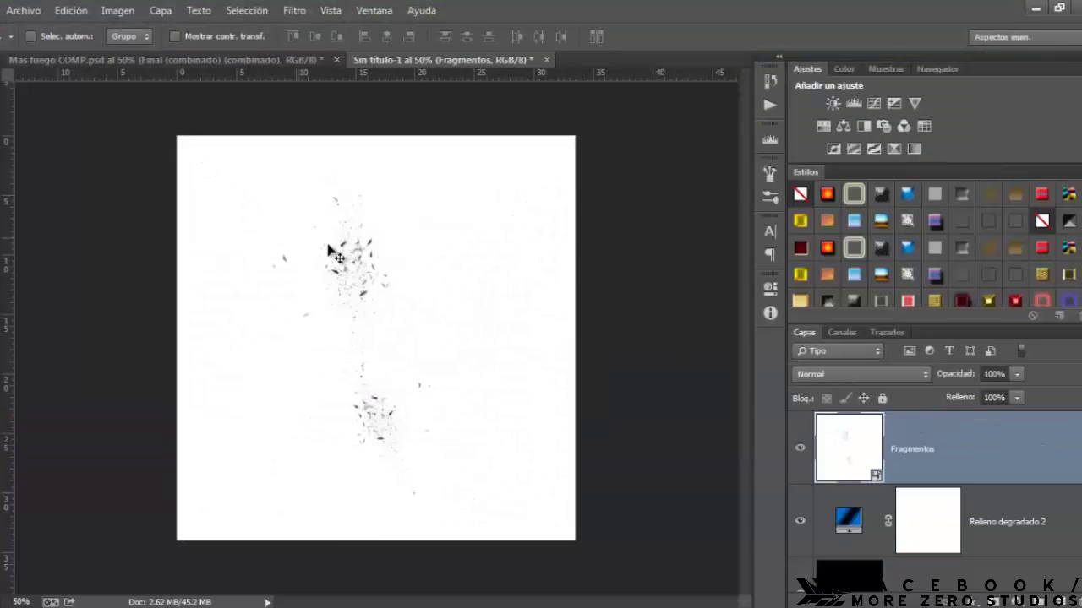
pyautogui.moveTo(328, 247); pyautogui.dragTo(367, 267)
pyautogui.click(862, 376)
pyautogui.click(824, 62)
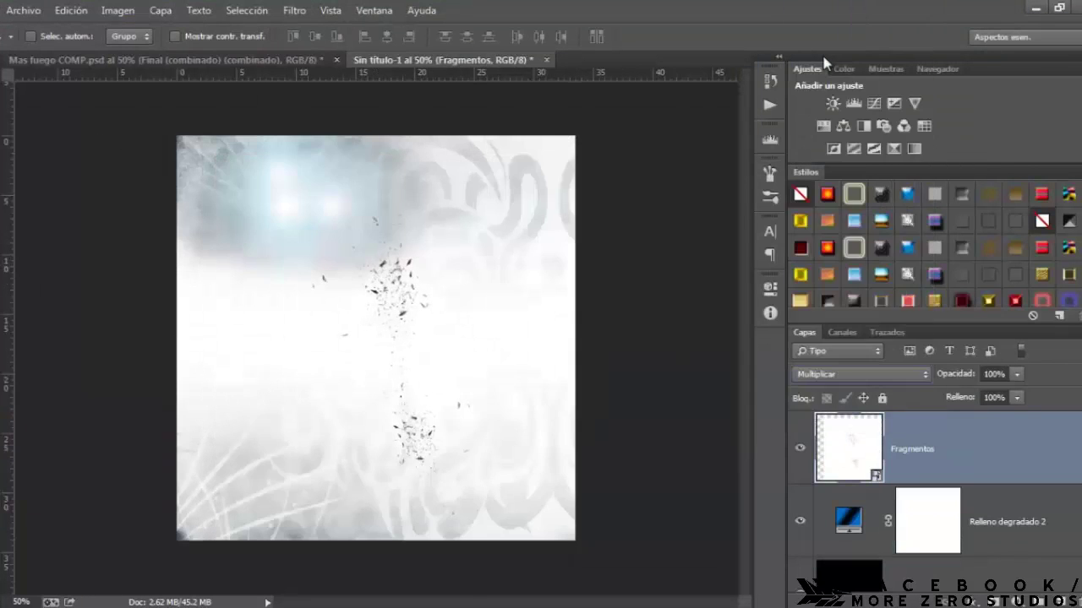
# - Add a Curvas adjustment with a contrast-raising S-shaped curve and group it with the Fragmentos layer
pyautogui.click(874, 103)
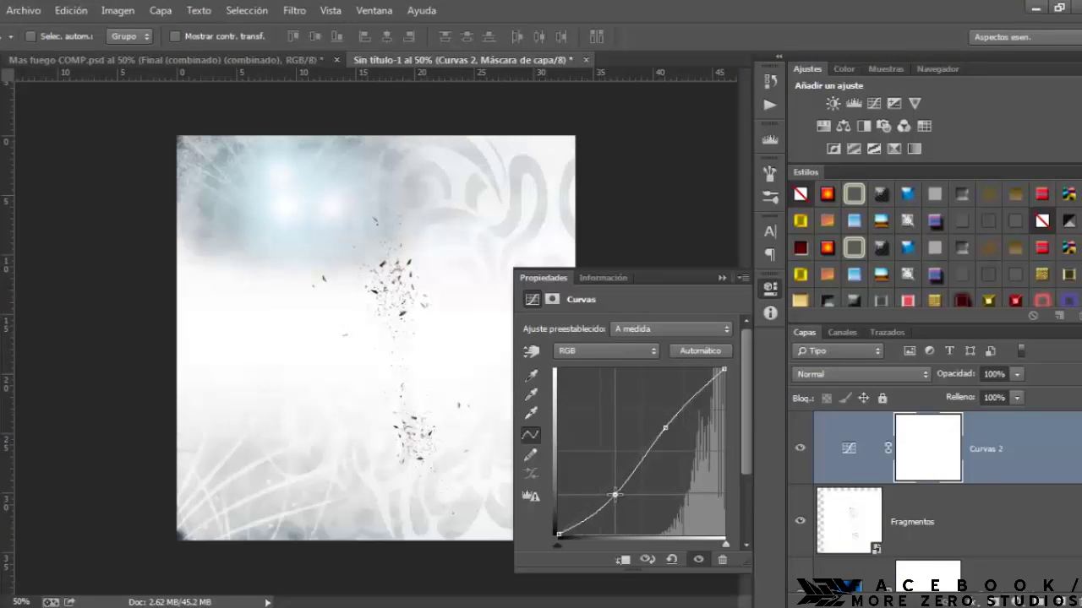
pyautogui.keyDown('shift'); pyautogui.click(852, 531); pyautogui.keyUp('shift')
pyautogui.hotkey('ctrl', 'g')
# - Duplicate the Archivo 1 pattern layer, move the copy to the top of the layer stack, and duplicate it twice more
pyautogui.scroll(-4, 935, 503)
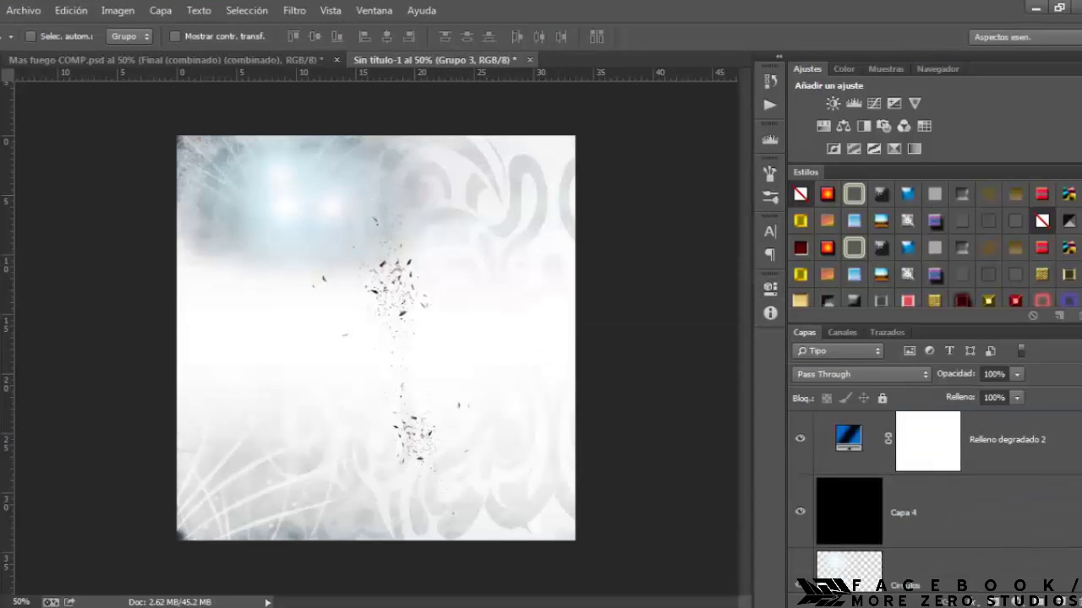
pyautogui.scroll(-6, 993, 507)
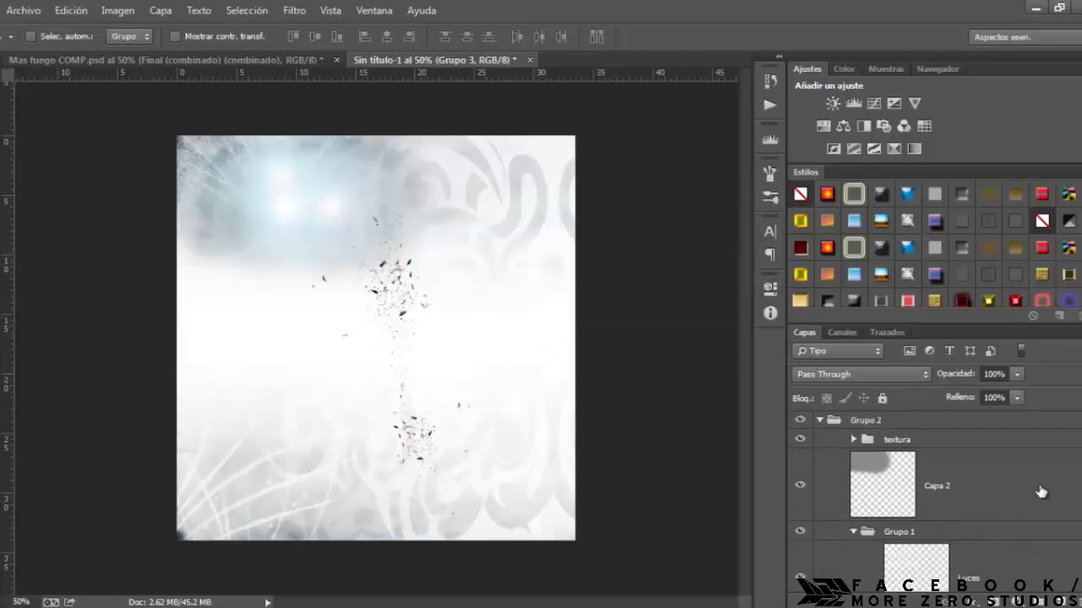
pyautogui.scroll(-4, 993, 507)
pyautogui.click(925, 479)
pyautogui.hotkey('ctrl', 'j')
pyautogui.moveTo(923, 474); pyautogui.dragTo(949, 418)
pyautogui.hotkey('ctrl', 'j')
pyautogui.hotkey('ctrl', 'j')
# - Add a Filtro de fotografía adjustment at 25% opacity and 51% fill, and duplicate it with a different filter preset
pyautogui.click(883, 126)
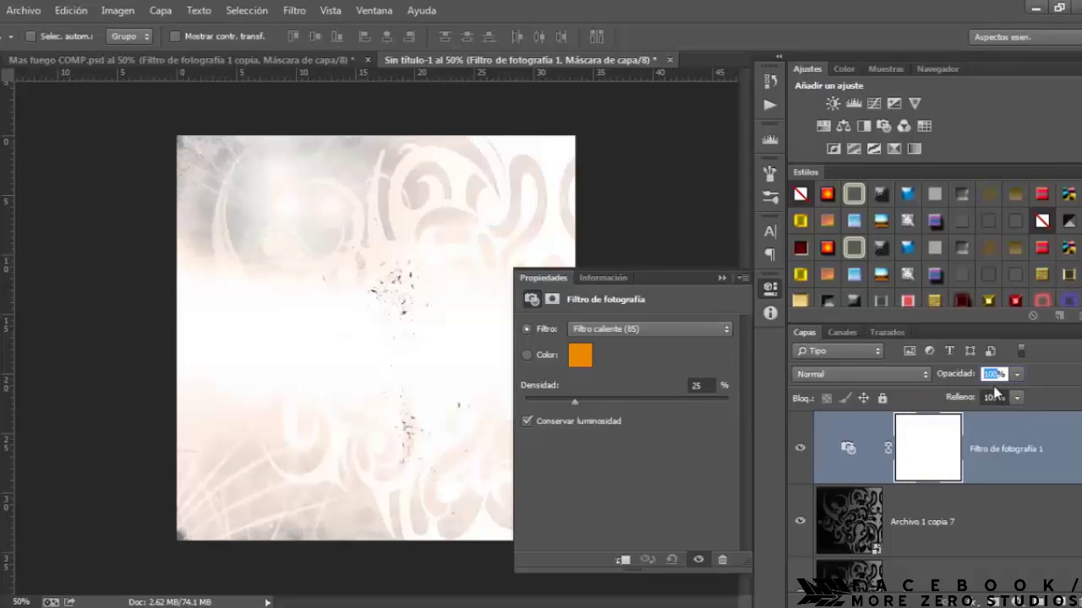
pyautogui.hotkey('ctrl', 'j')
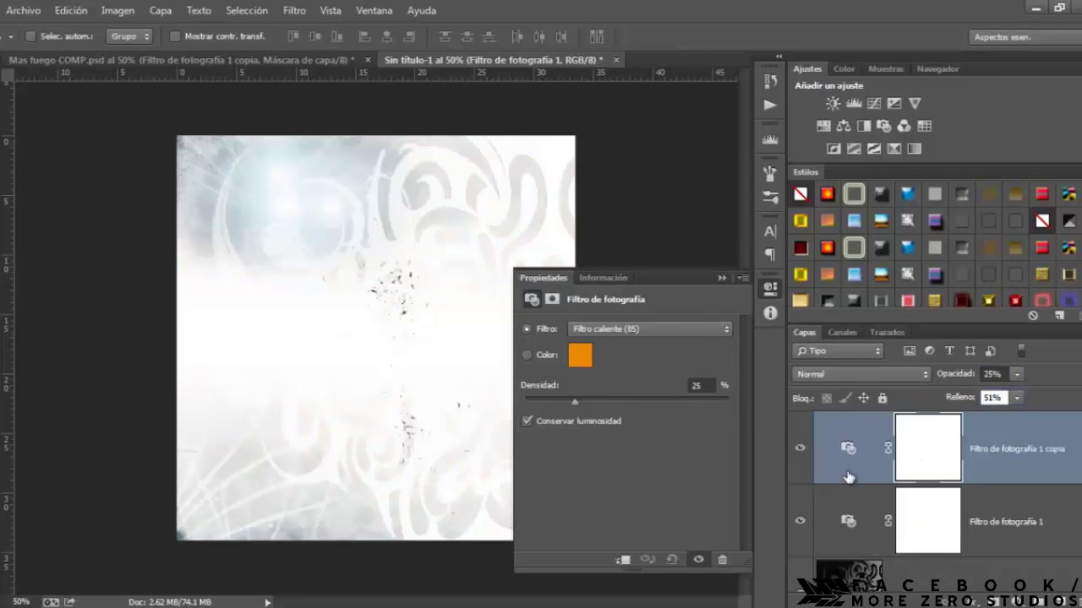
pyautogui.click(651, 329)
pyautogui.click(625, 413)
pyautogui.click(722, 278)
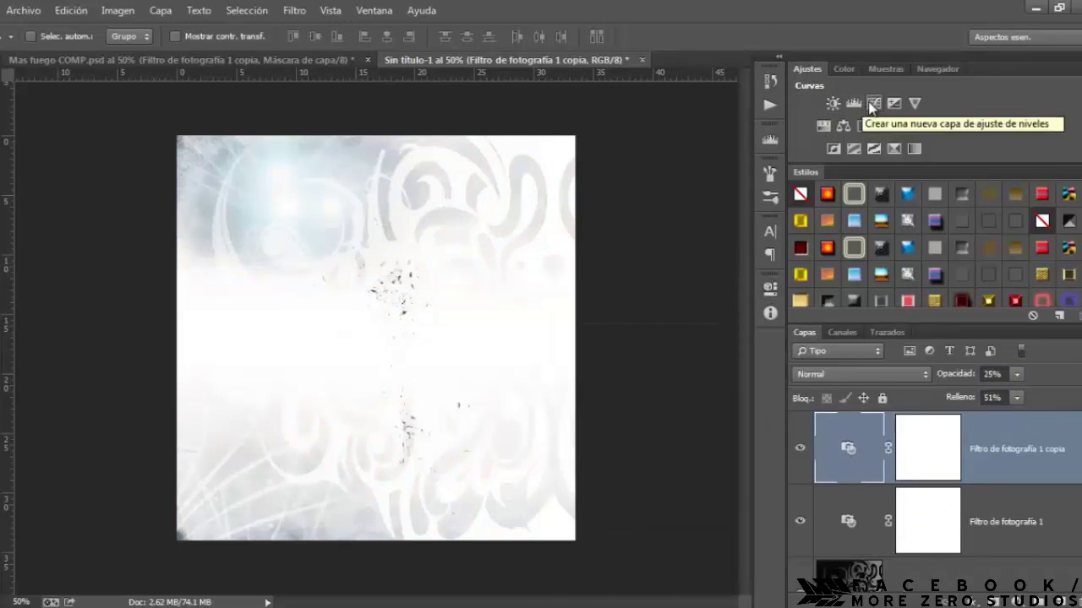
# - Add a brightening Curvas adjustment and paint black on its mask over the artwork's upper-left area
pyautogui.click(874, 103)
pyautogui.moveTo(629, 463); pyautogui.dragTo(605, 453)
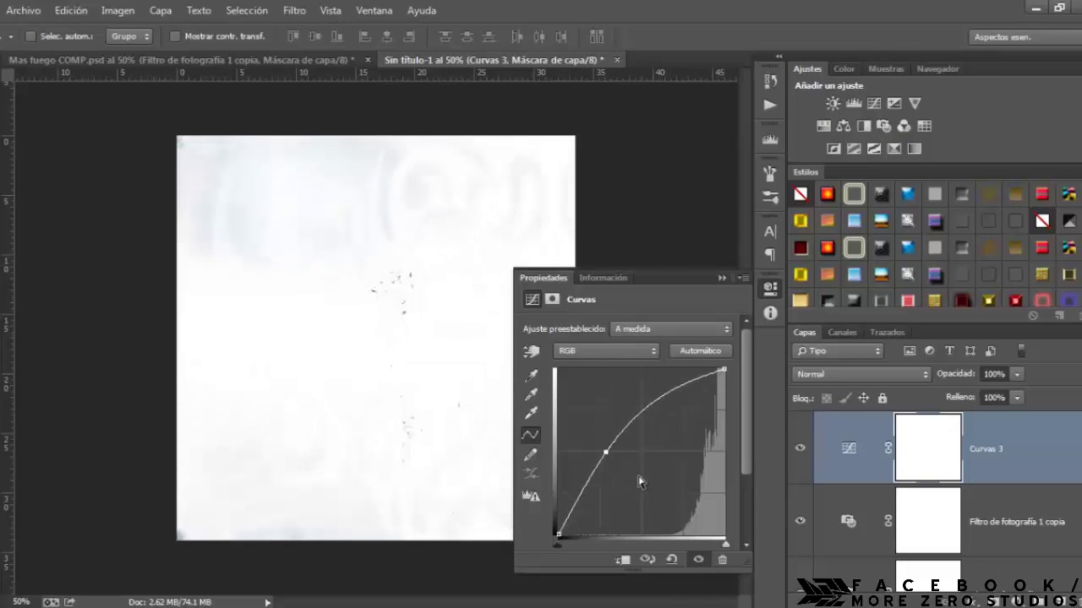
pyautogui.press('b')
pyautogui.moveTo(290, 205); pyautogui.dragTo(341, 167)
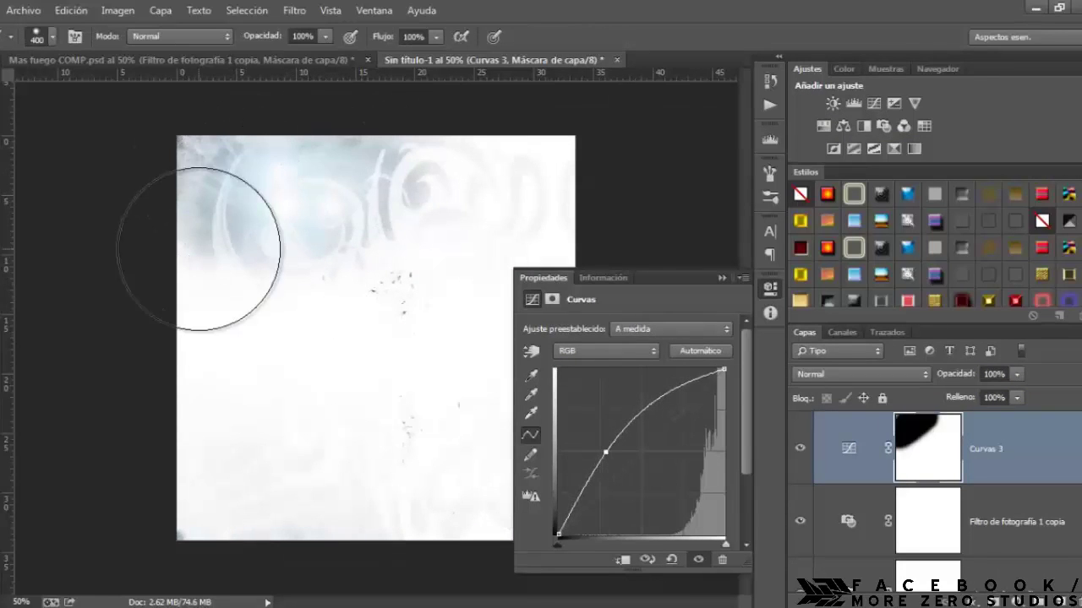
# - Group the pattern copies with their photo filters and Curvas adjustment, and name the group refuerzo tribal
pyautogui.scroll(-4, 904, 501)
pyautogui.click(856, 450)
pyautogui.hotkey('ctrl', 'g')
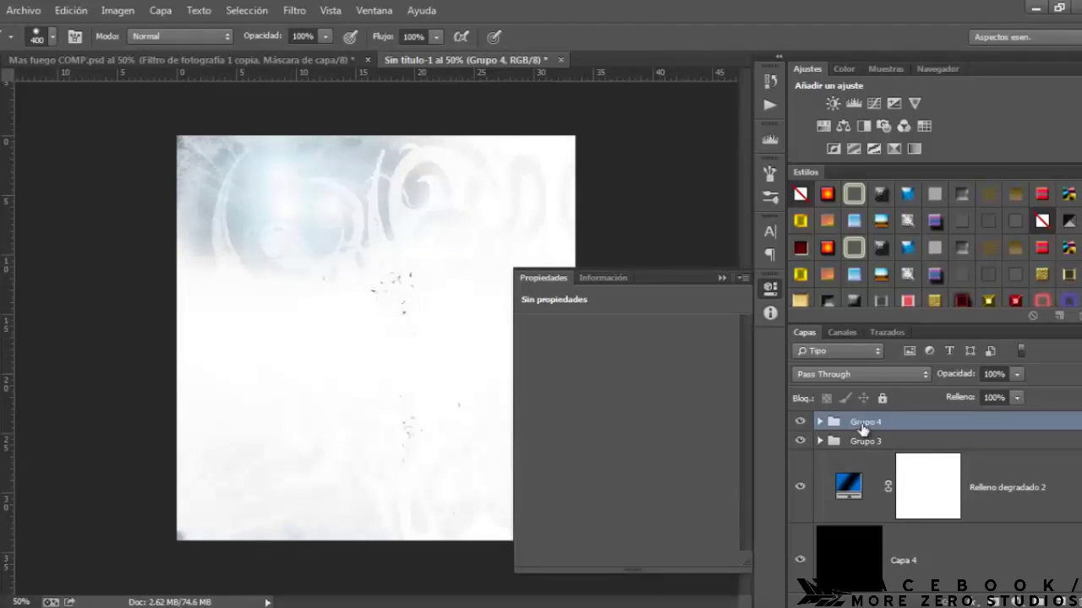
pyautogui.press('Return')
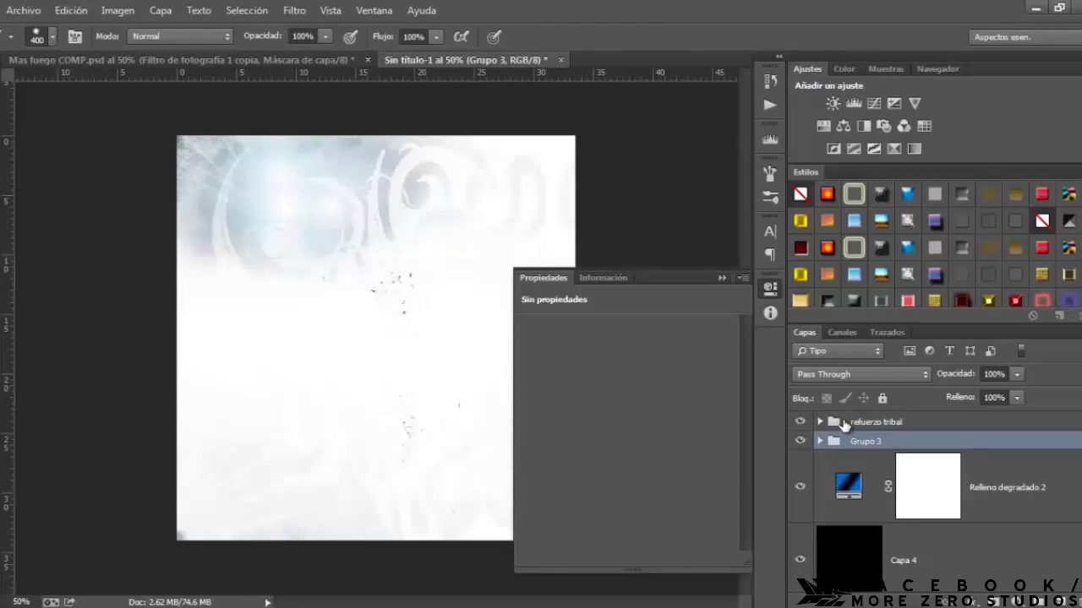
pyautogui.click(723, 278)
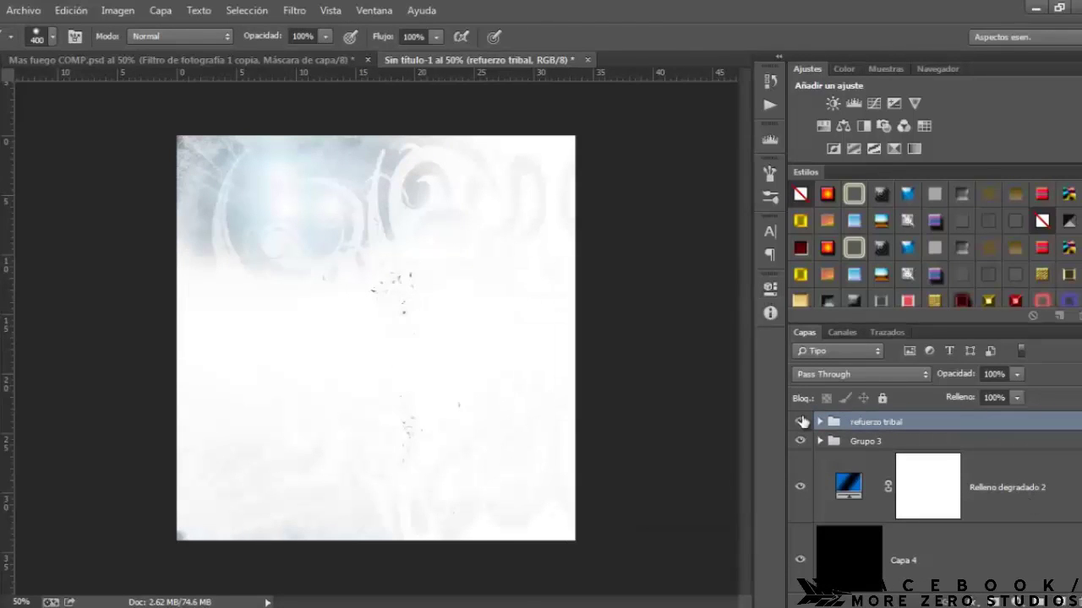
# - Place the Mancha image as an embedded element above the refuerzo tribal group
pyautogui.hotkey('ctrl', 'shift', 'alt', 'n')
pyautogui.click(23, 10)
pyautogui.click(160, 298)
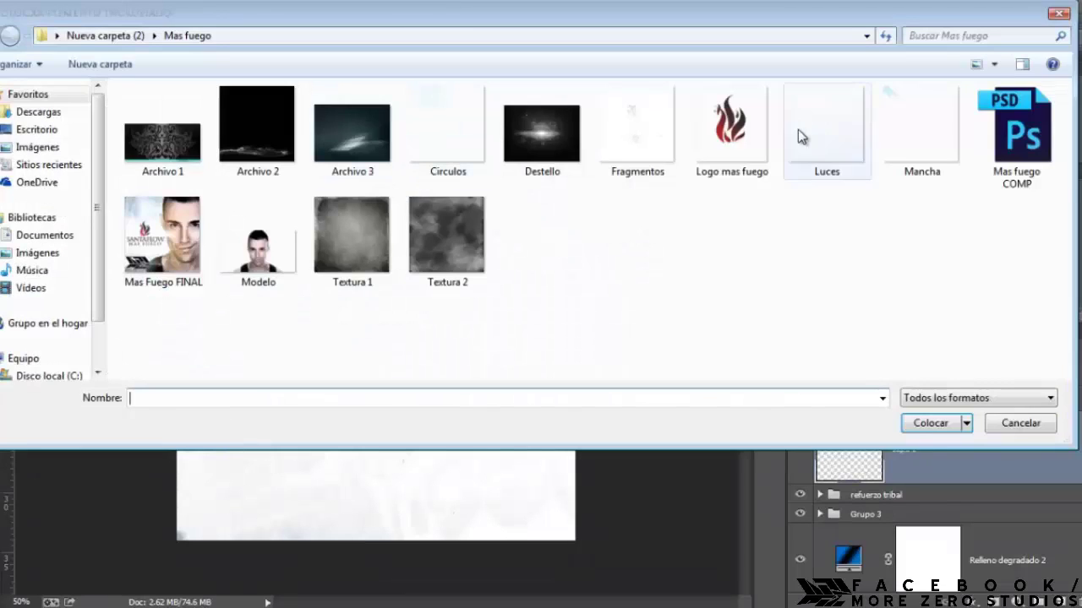
pyautogui.click(919, 135)
pyautogui.click(911, 425)
pyautogui.press('Return')
# - Set the Mancha layer to Multiplicar blending with 70% opacity and 40% fill
pyautogui.click(866, 374)
pyautogui.click(845, 60)
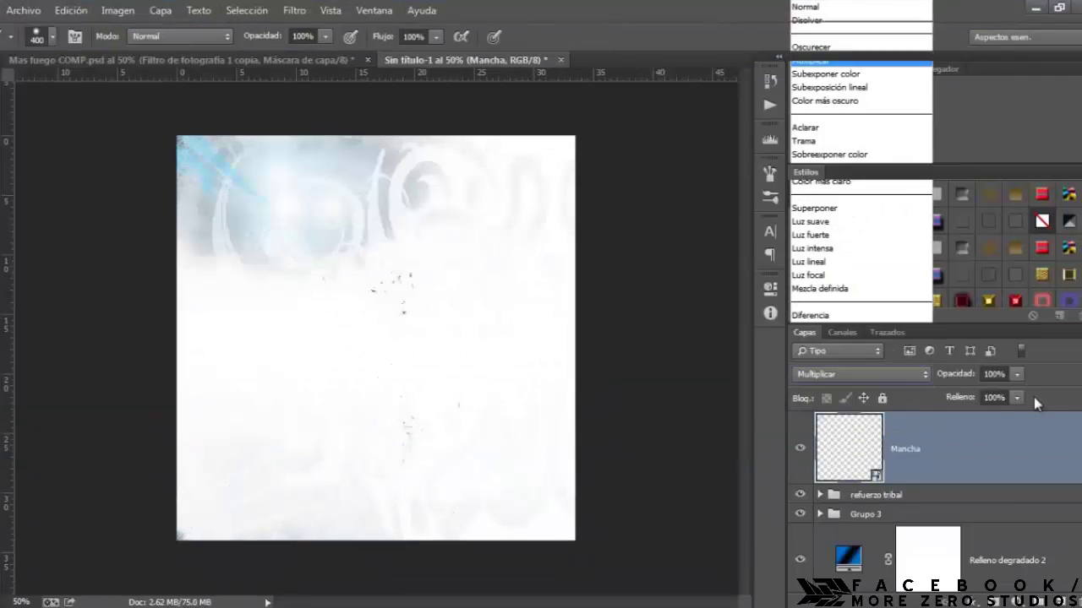
pyautogui.moveTo(970, 375); pyautogui.dragTo(959, 378)
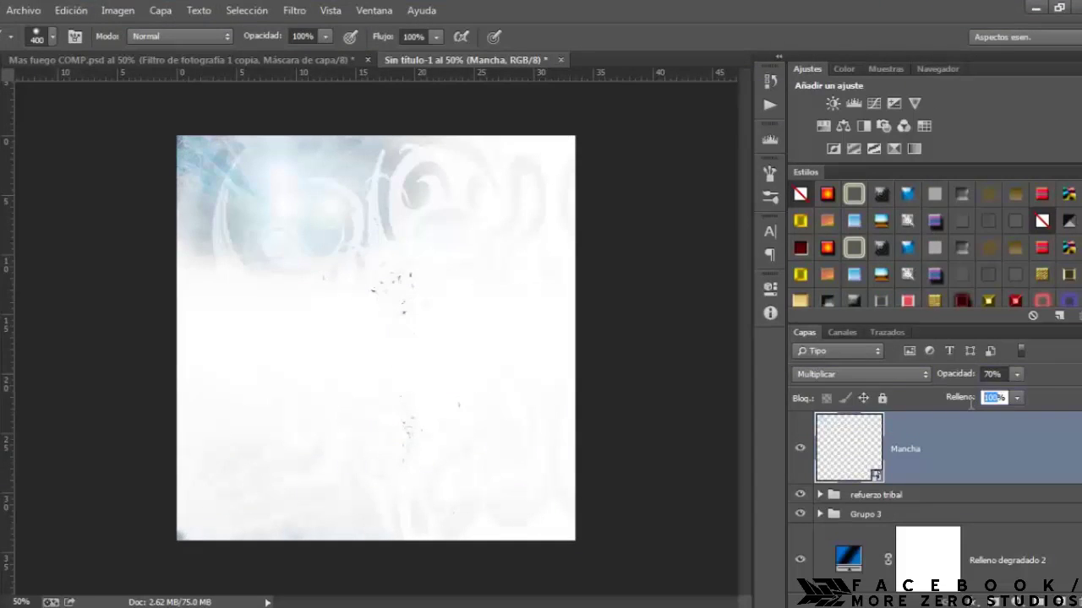
# - Place the Modelo image as an embedded element above the Mancha layer
pyautogui.click(23, 11)
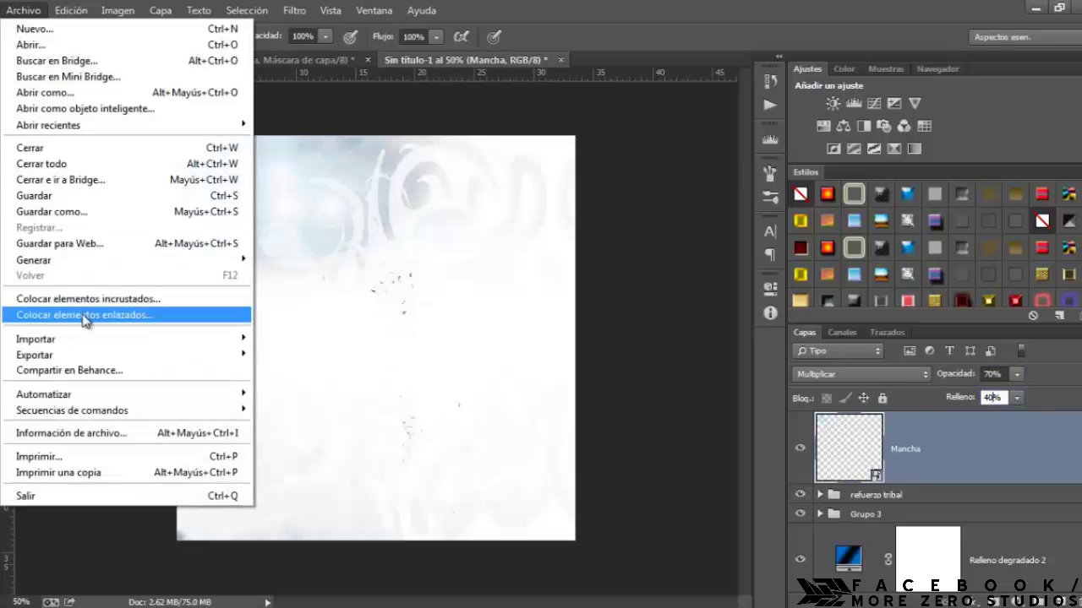
pyautogui.click(84, 248)
pyautogui.click(259, 229)
pyautogui.click(929, 422)
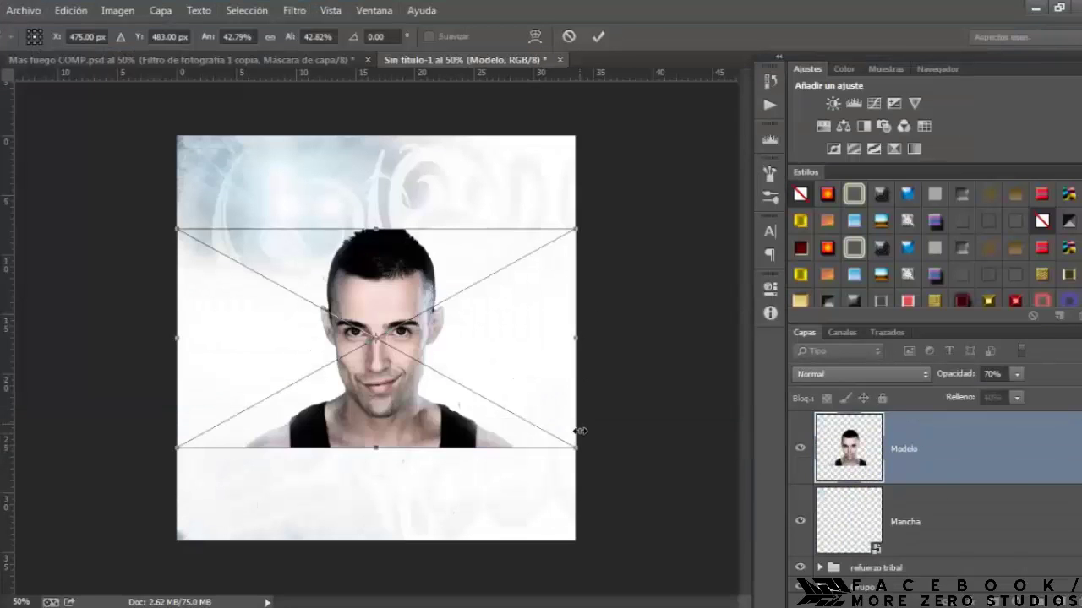
# - Enlarge the placed portrait and reposition it so the face fills the right half of the canvas
pyautogui.moveTo(577, 446); pyautogui.dragTo(822, 589)
pyautogui.moveTo(618, 488); pyautogui.dragTo(617, 388)
pyautogui.moveTo(177, 487); pyautogui.dragTo(5, 581)
pyautogui.moveTo(195, 500); pyautogui.dragTo(316, 454)
pyautogui.moveTo(126, 541); pyautogui.dragTo(44, 585)
pyautogui.moveTo(142, 550)
pyautogui.mouseDown()
pyautogui.moveTo(181, 512)
pyautogui.moveTo(141, 517)
pyautogui.mouseUp()
pyautogui.press('Return')
# - Place the Textura 1 image as an embedded element above Modelo with Luz focal blending
pyautogui.click(24, 10)
pyautogui.click(64, 299)
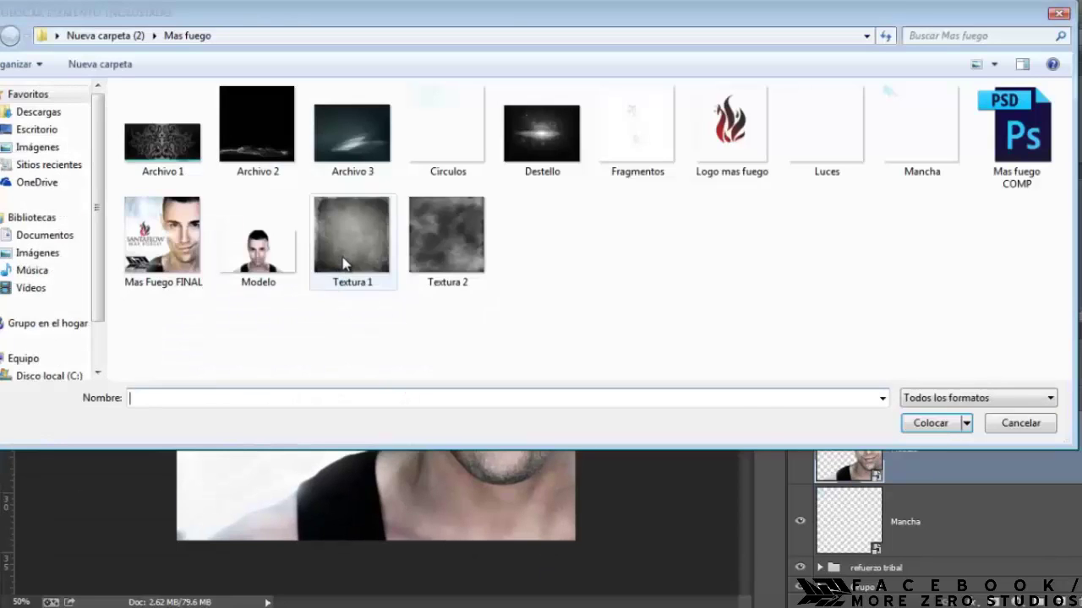
pyautogui.click(354, 242)
pyautogui.click(936, 425)
pyautogui.click(860, 374)
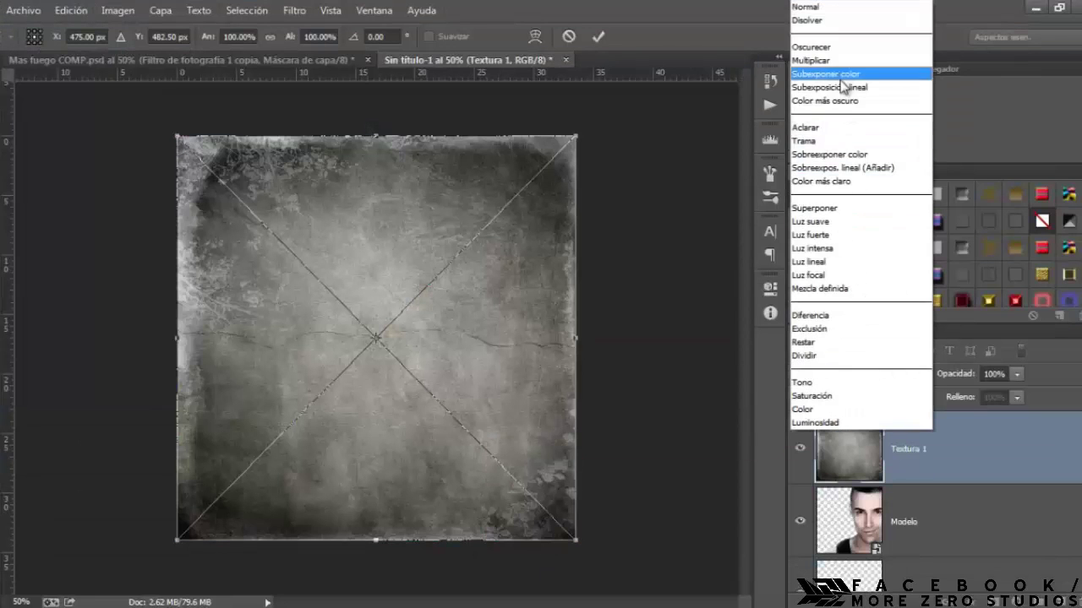
pyautogui.click(842, 274)
pyautogui.press('Return')
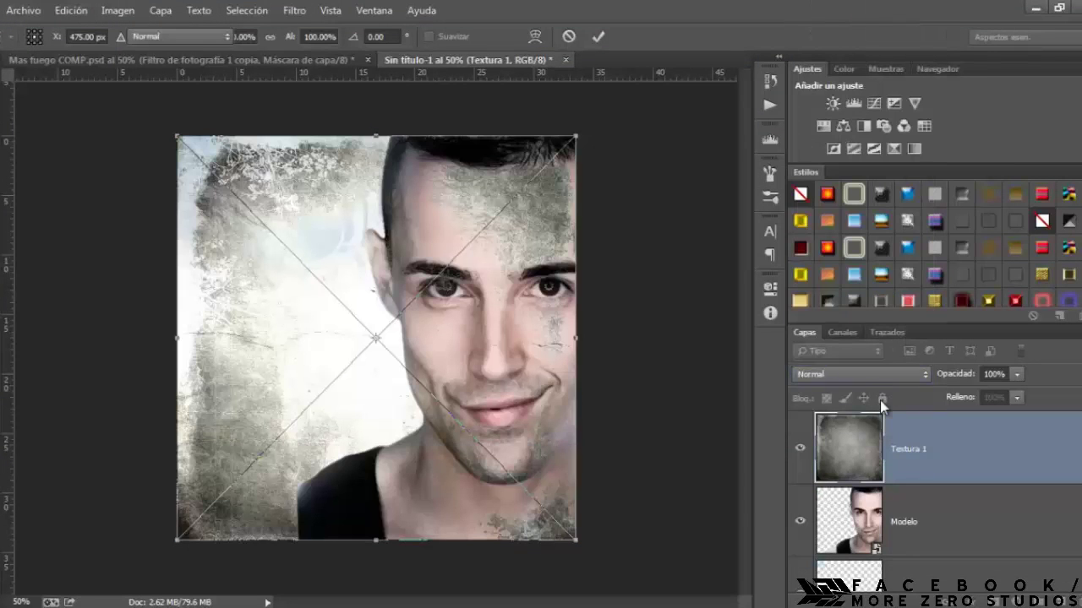
# - Mask Textura 1 so only a soft spot over the lower-left arm shows, using a 250 brush and inverting the mask, and duplicate the layer
pyautogui.click(995, 601)
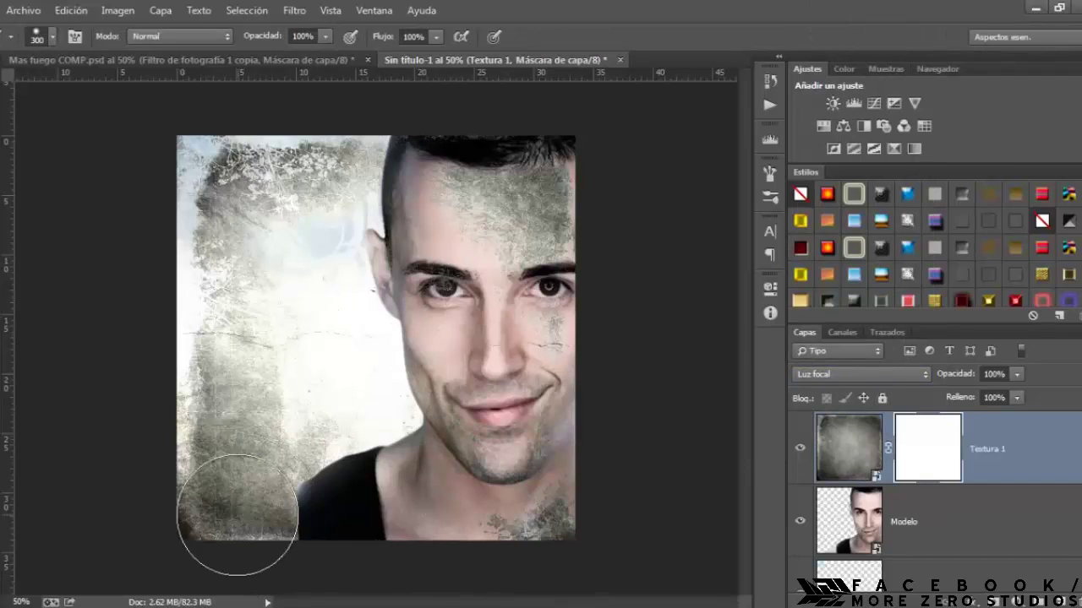
pyautogui.press('[')
pyautogui.moveTo(238, 516); pyautogui.dragTo(244, 501)
pyautogui.hotkey('ctrl', 'i')
pyautogui.hotkey('ctrl', 'j')
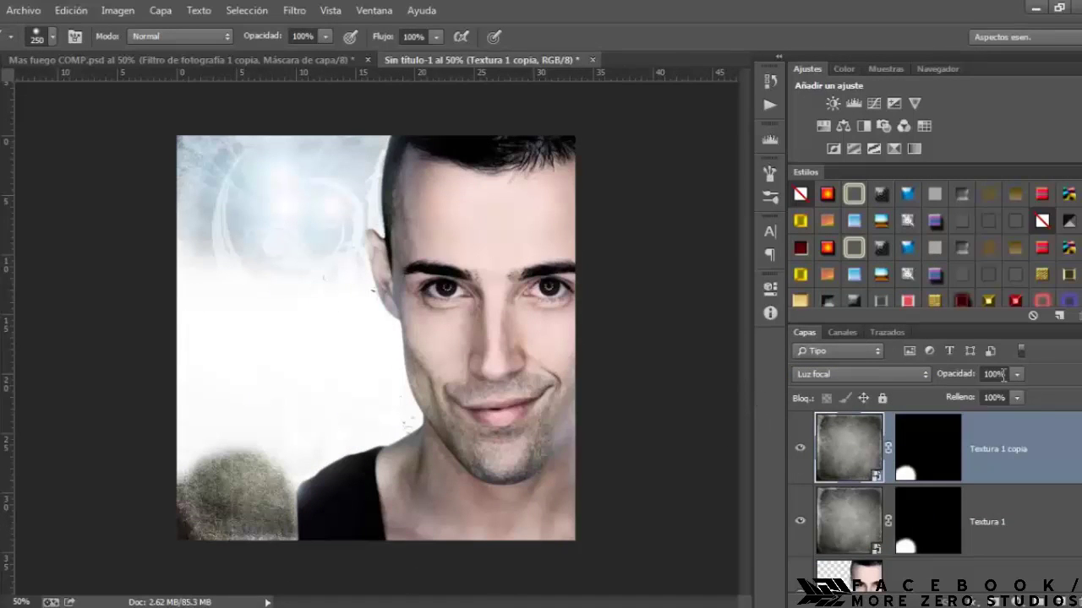
# - Group the two Textura 1 layers and name the group brazo
pyautogui.keyDown('shift'); pyautogui.click(859, 521); pyautogui.keyUp('shift')
pyautogui.hotkey('ctrl', 'g')
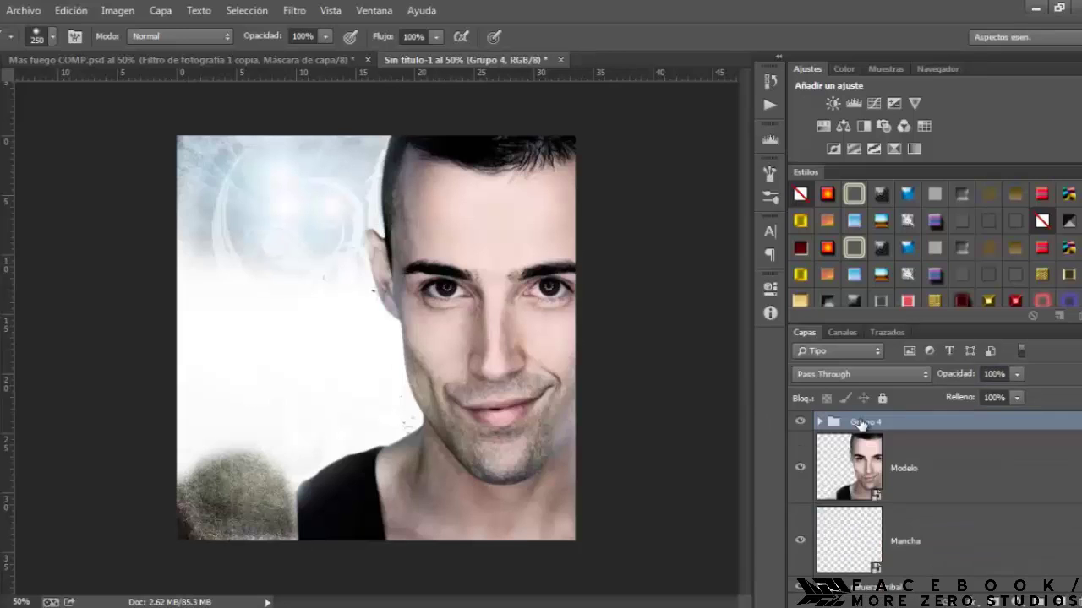
pyautogui.click(862, 422)
pyautogui.write('brazo')
pyautogui.click(844, 459)
pyautogui.click(829, 426)
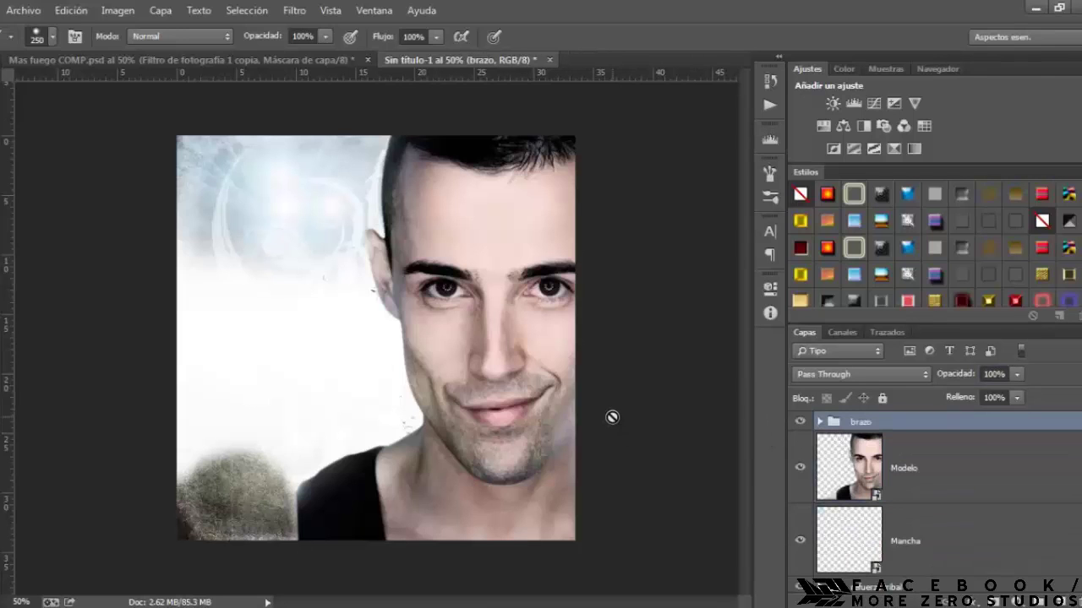
# - Place the Textura 2 image as an embedded element above the brazo group, with Subexponer color blending and 90% fill
pyautogui.click(22, 10)
pyautogui.click(110, 311)
pyautogui.click(447, 237)
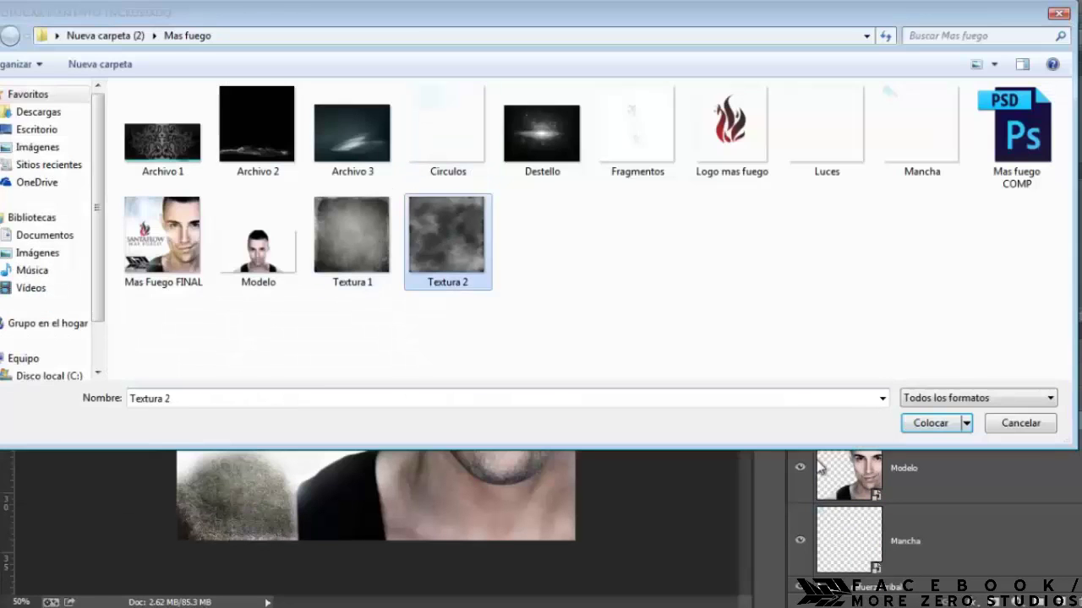
pyautogui.click(930, 424)
pyautogui.press('Return')
pyautogui.click(830, 373)
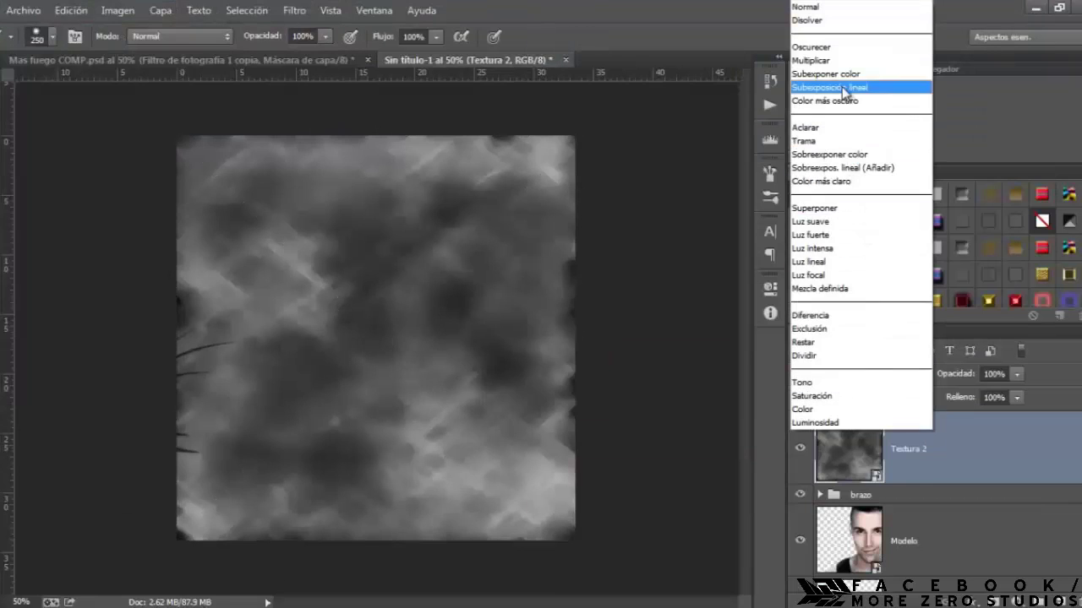
pyautogui.click(826, 74)
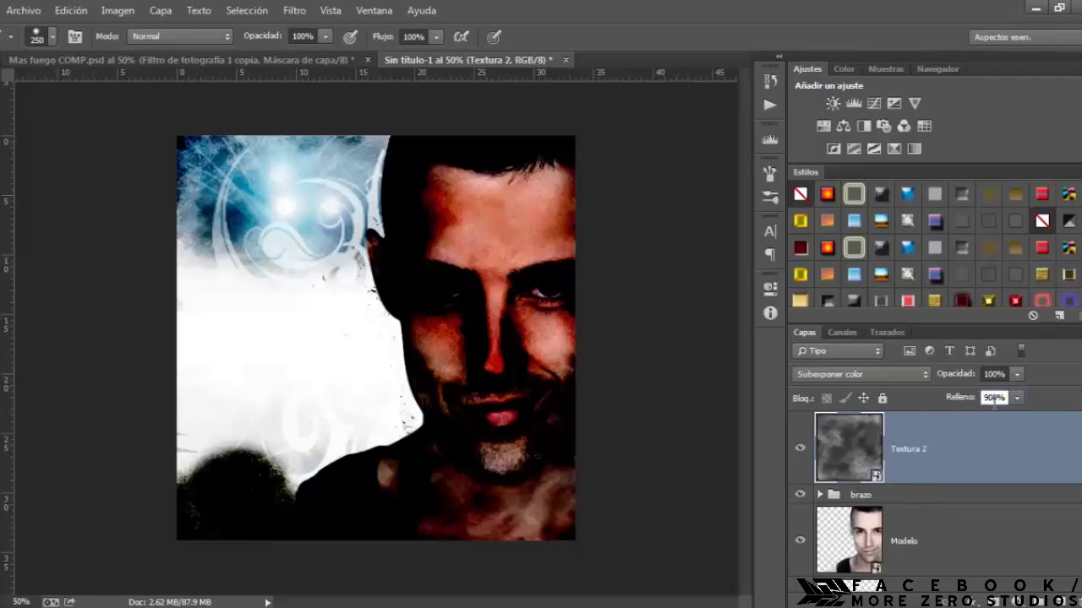
pyautogui.press('BackSpace')
# - Place Textura 1 again as an embedded element above Textura 2 with Trama blending
pyautogui.click(23, 10)
pyautogui.click(127, 291)
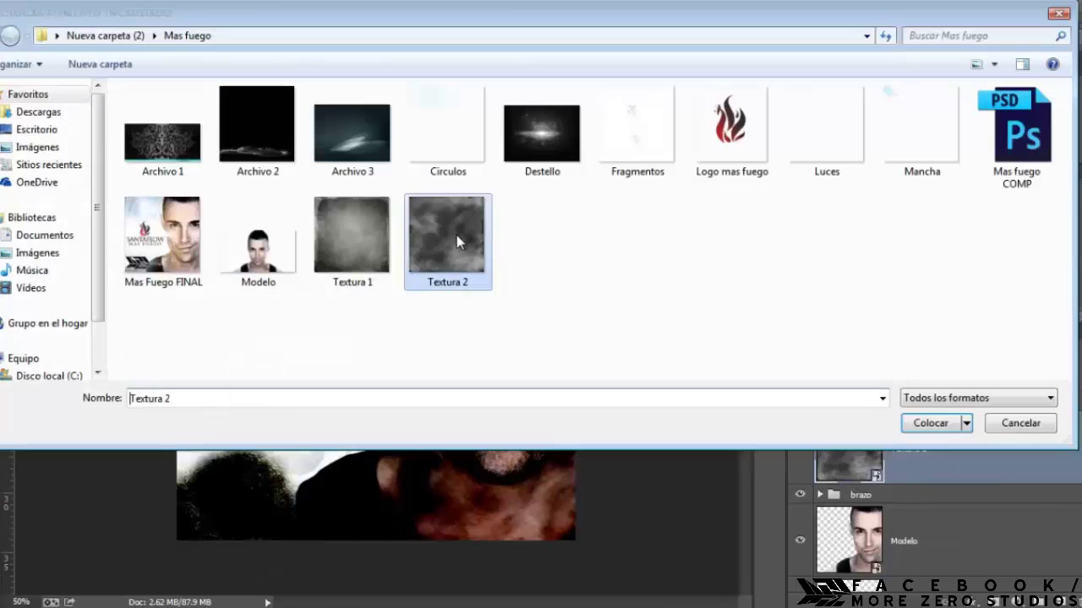
pyautogui.click(352, 237)
pyautogui.click(930, 424)
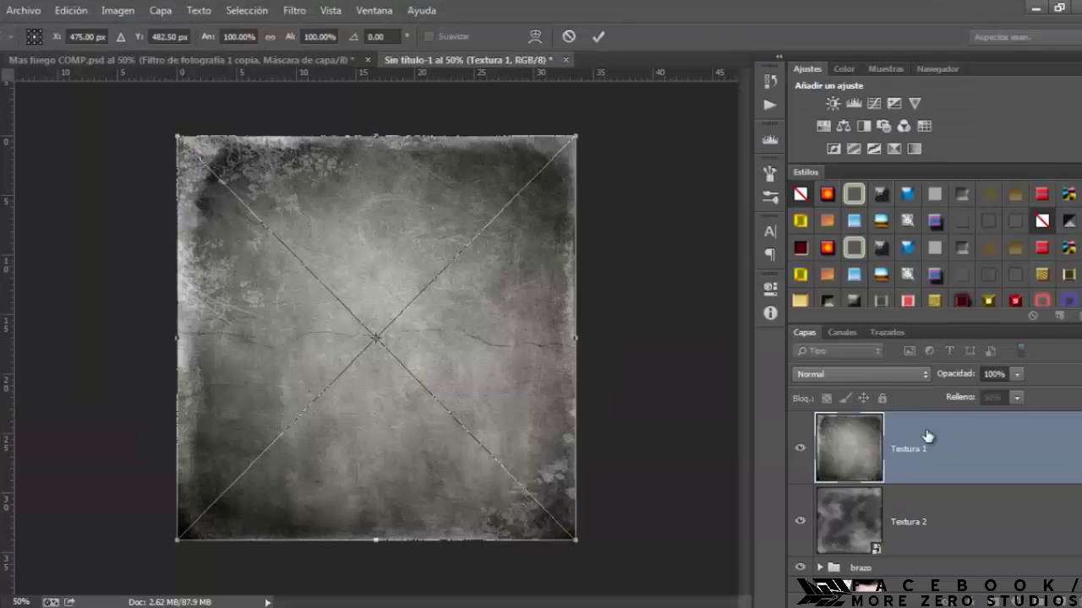
pyautogui.click(887, 374)
pyautogui.click(859, 140)
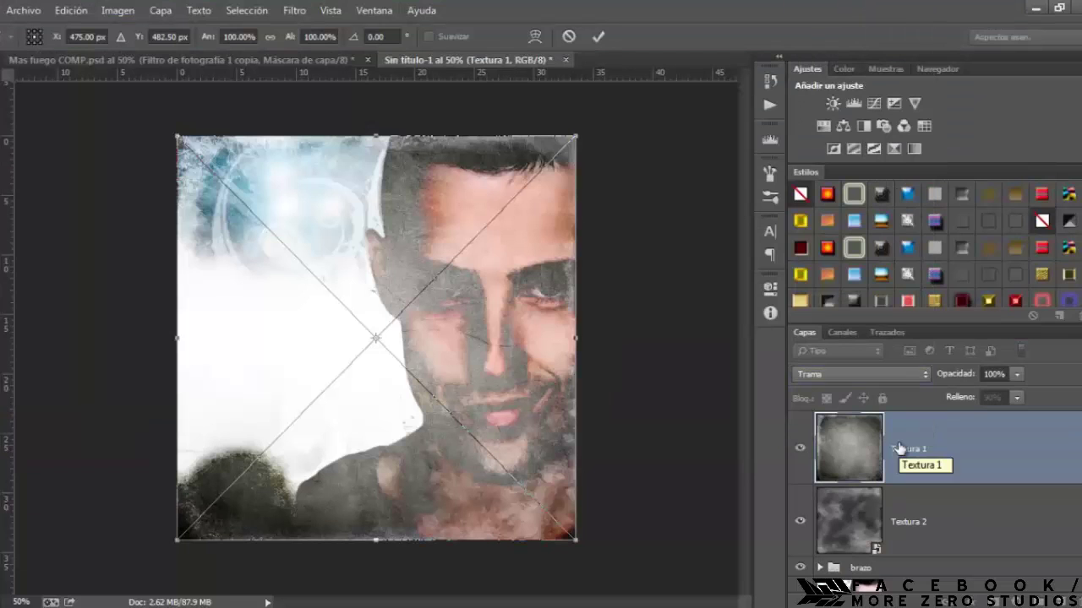
pyautogui.press('Return')
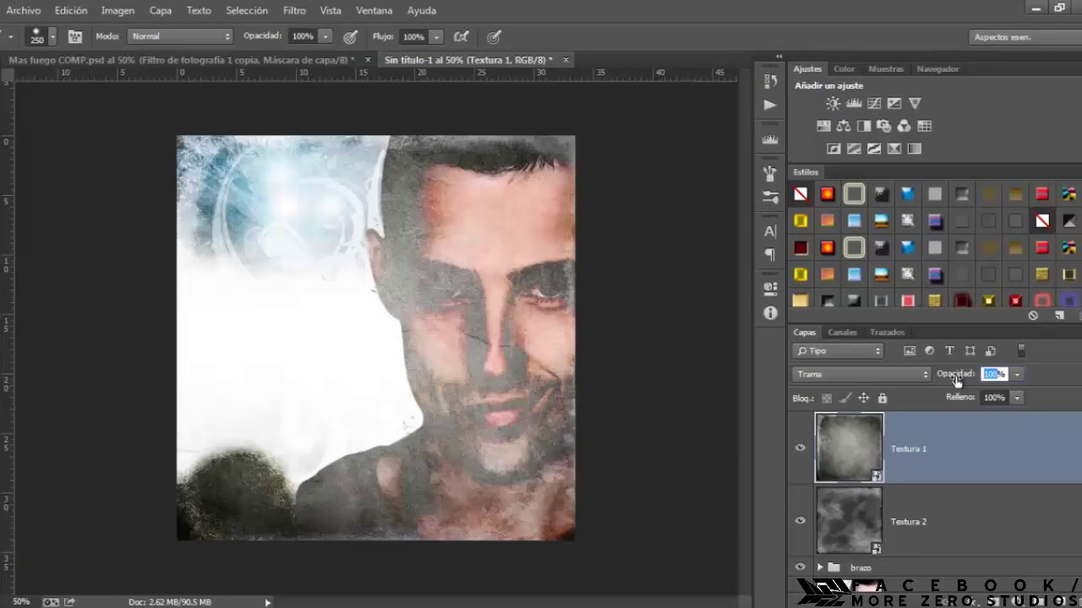
# - Set the upper Textura 1 layer to 60% opacity and 50% fill, and group it with Textura 2
pyautogui.write('60')
pyautogui.click(970, 399)
pyautogui.write('50')
pyautogui.press('Return')
pyautogui.keyDown('shift'); pyautogui.click(882, 519); pyautogui.keyUp('shift')
pyautogui.hotkey('ctrl', 'g')
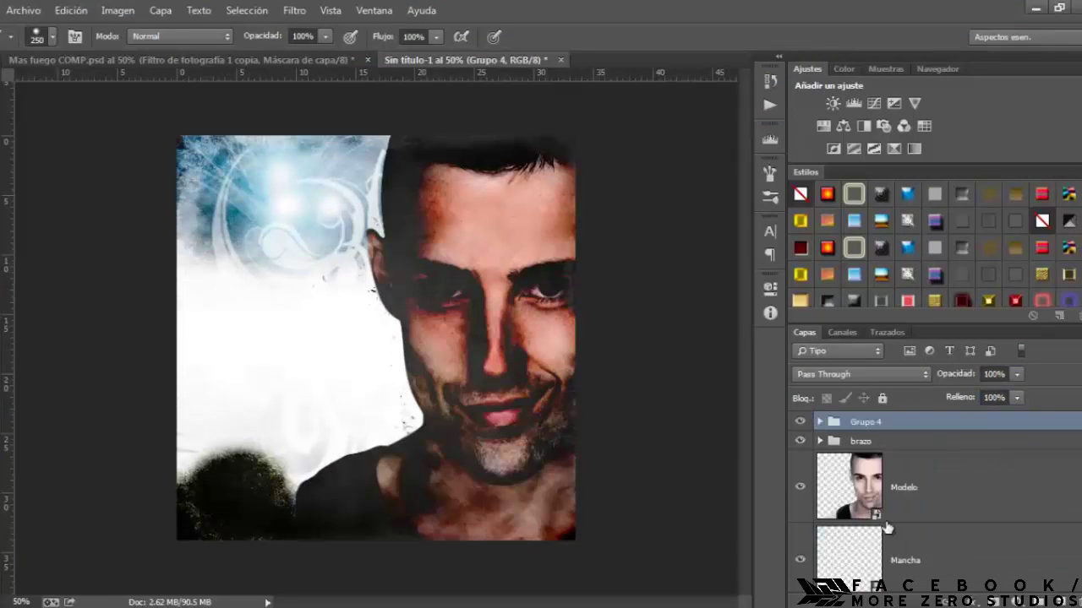
# - Mask the new texture group so only a soft spot at the forehead's right side shows, using a 400 brush, and set its fill to 30%
pyautogui.click(998, 601)
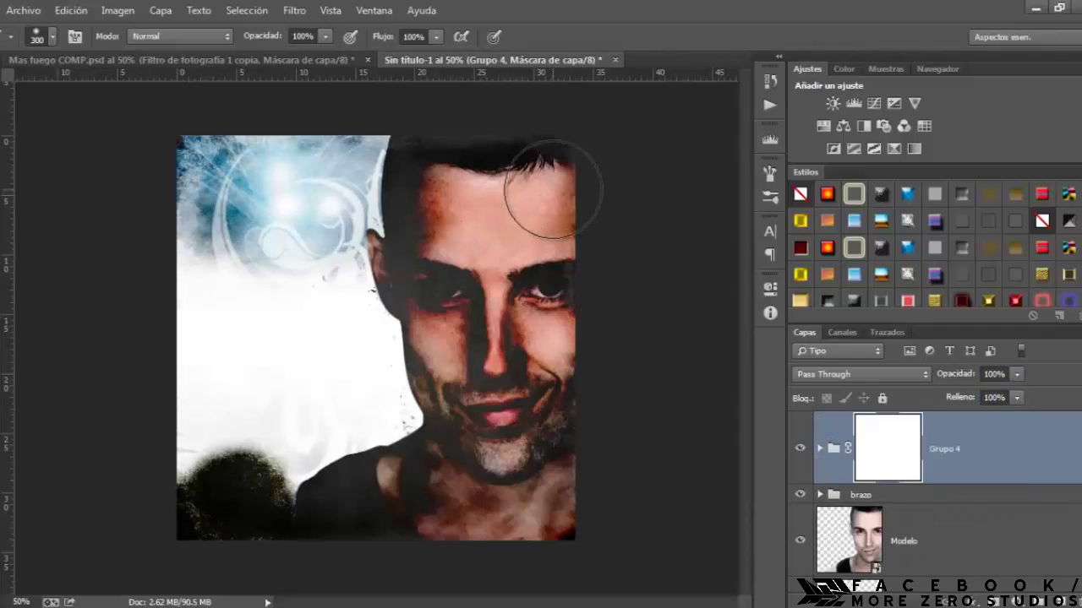
pyautogui.press(']')
pyautogui.moveTo(554, 190)
pyautogui.mouseDown()
pyautogui.moveTo(462, 178)
pyautogui.moveTo(636, 251)
pyautogui.mouseUp()
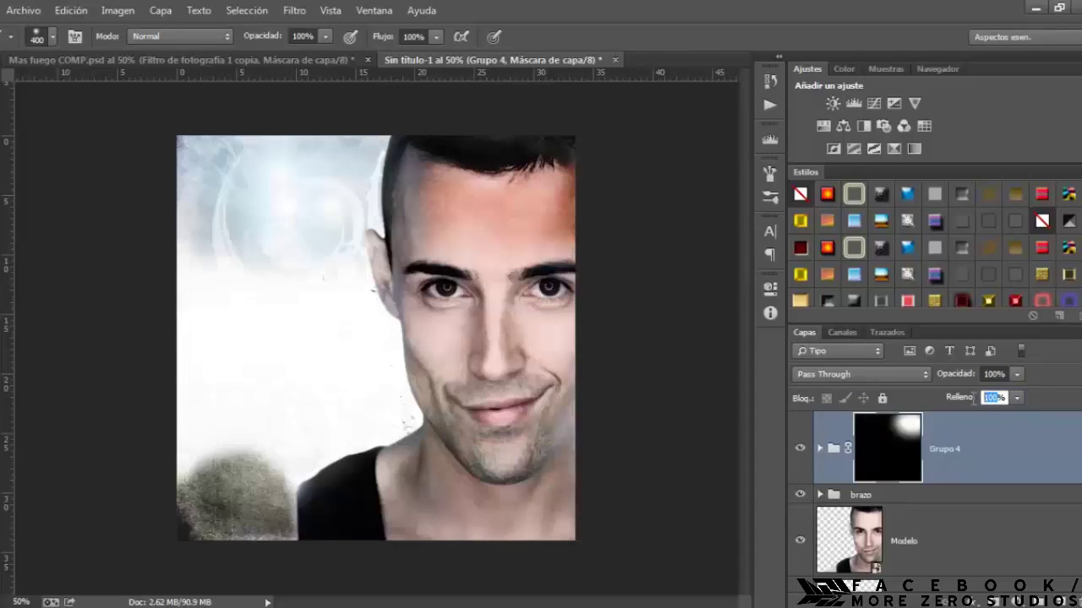
pyautogui.write('30')
pyautogui.press('Return')
pyautogui.click(944, 456)
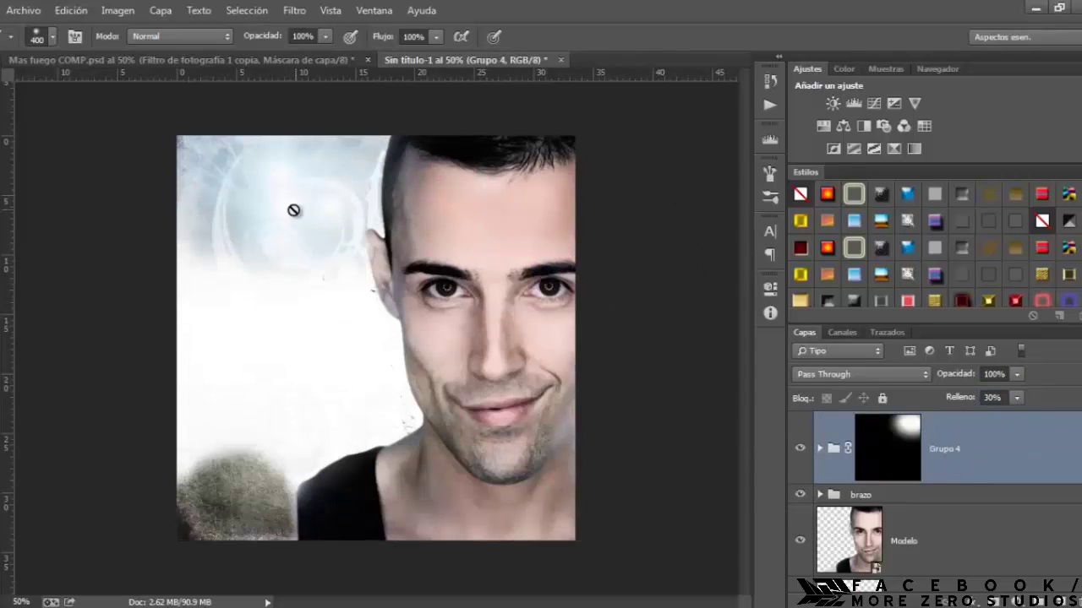
# - Add a layer with two soft e4a725 orange spots over the temple and jaw, using a 600 brush, and set it to Trama blending
pyautogui.click(34, 12)
pyautogui.click(1060, 602)
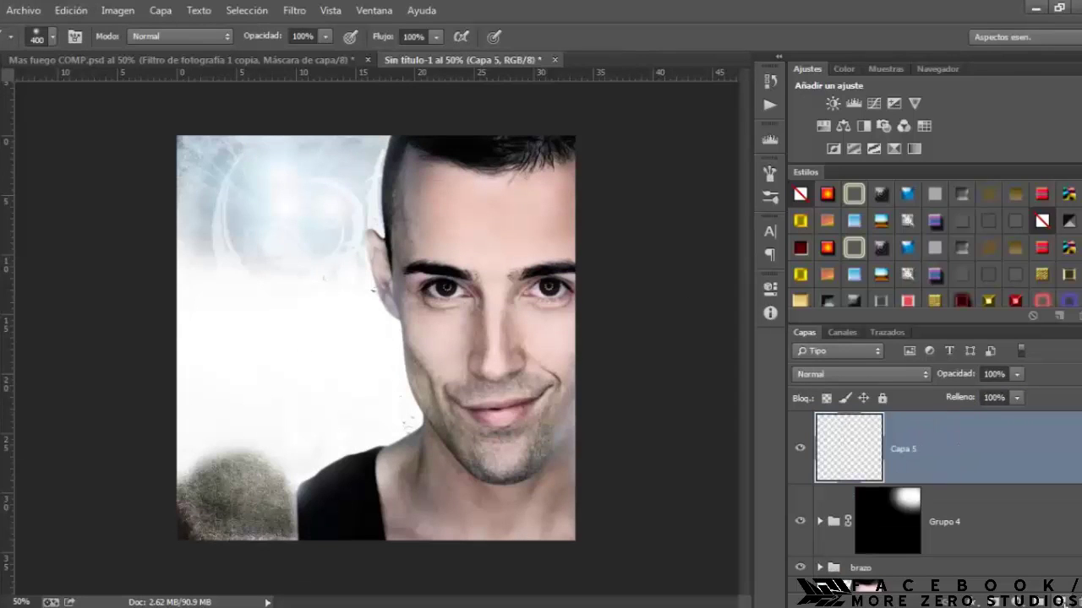
pyautogui.click(2, 533)
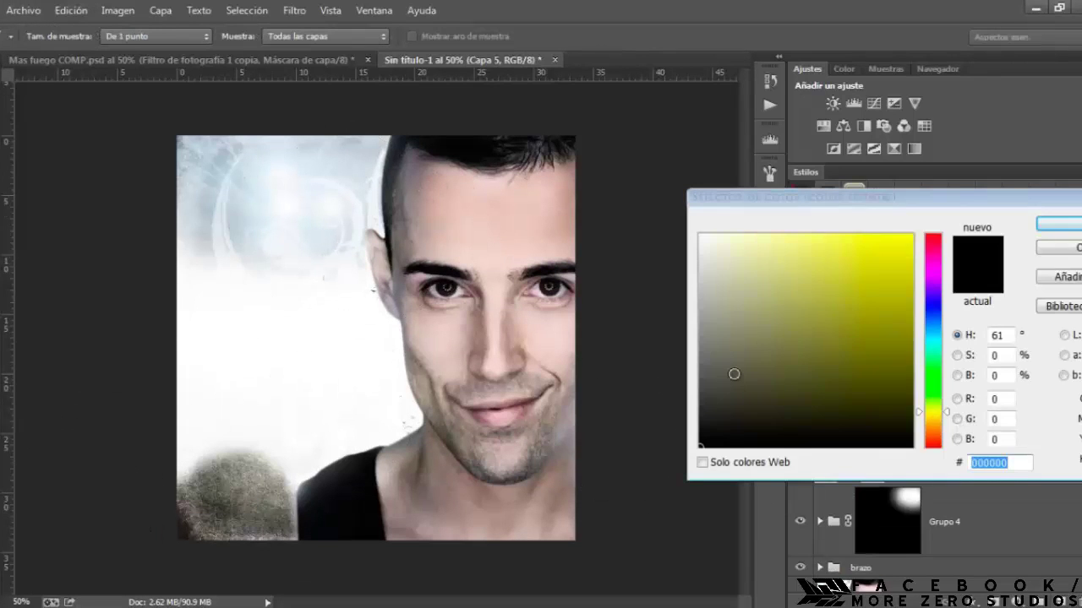
pyautogui.write('e4a725')
pyautogui.click(1063, 225)
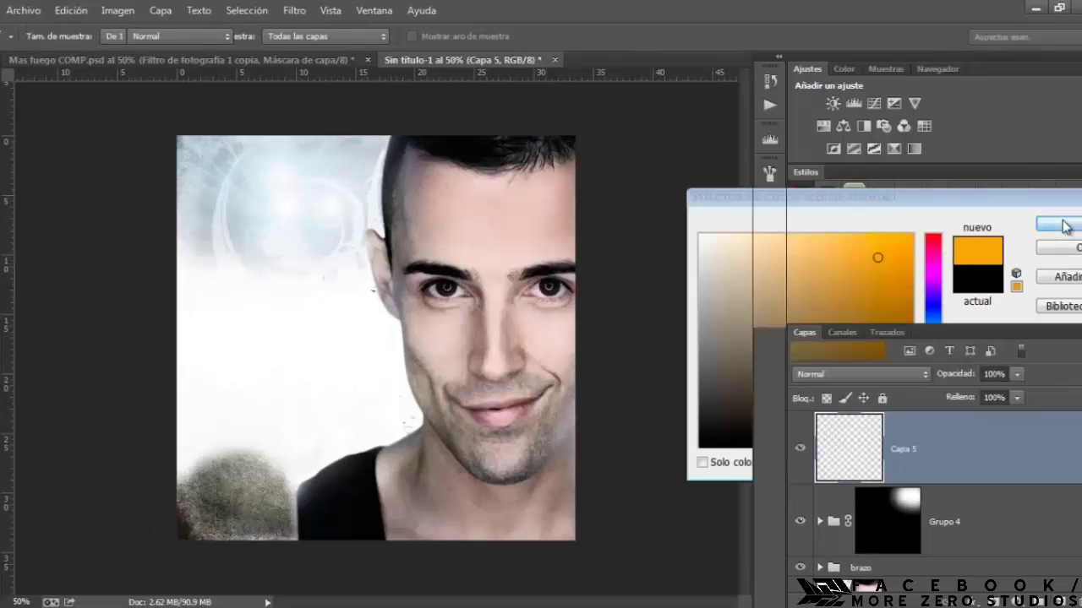
pyautogui.click(431, 203)
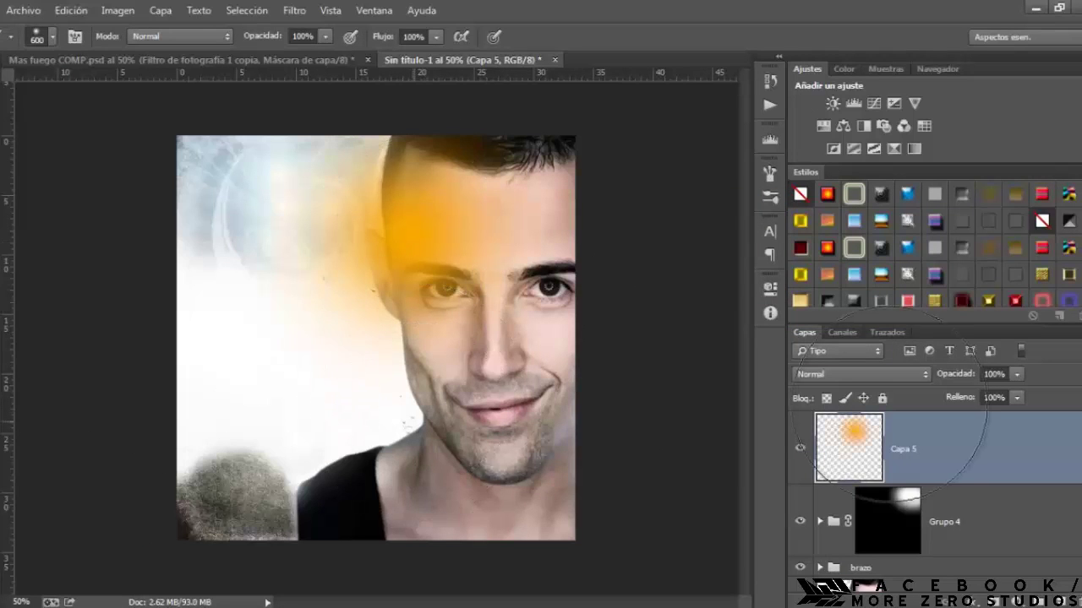
pyautogui.click(415, 414)
pyautogui.click(861, 374)
pyautogui.click(811, 138)
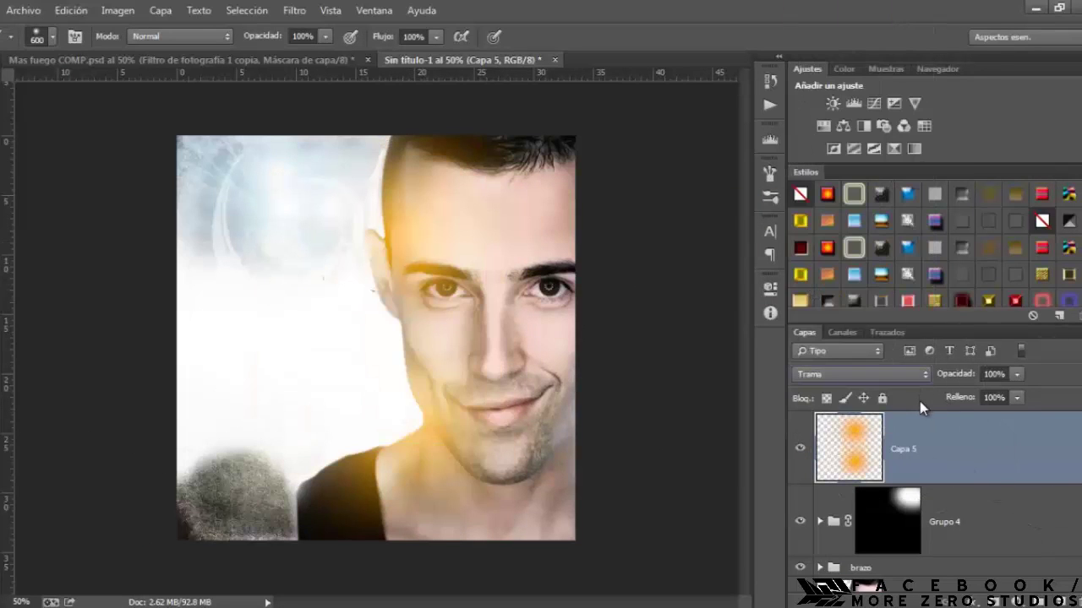
# - Add another layer and paint two soft e2e01b yellow spots over the orange ones with a 500 brush
pyautogui.click(1060, 602)
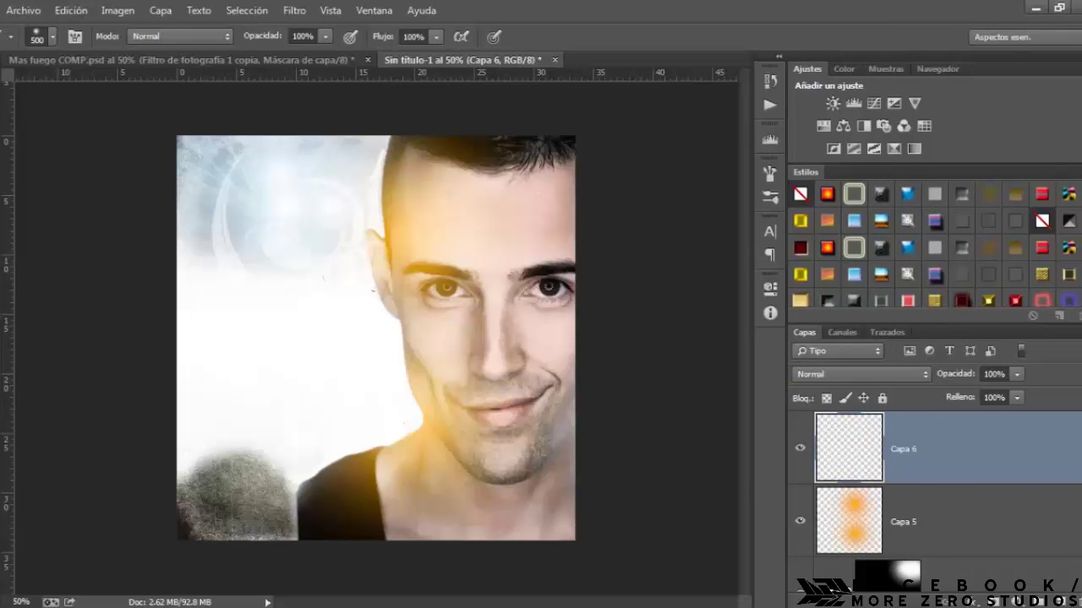
pyautogui.click(2, 505)
pyautogui.write('e2e01b')
pyautogui.press('Return')
pyautogui.click(412, 233)
pyautogui.click(417, 422)
# - Set the yellow glow layer to Trama blending with 50% opacity and 50% fill
pyautogui.click(860, 374)
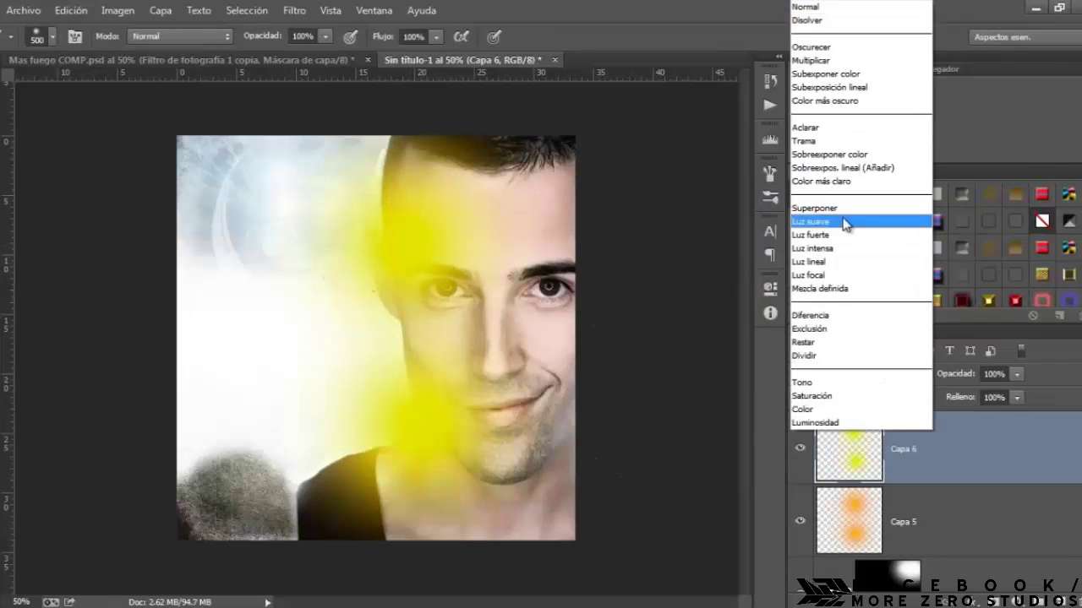
pyautogui.click(856, 224)
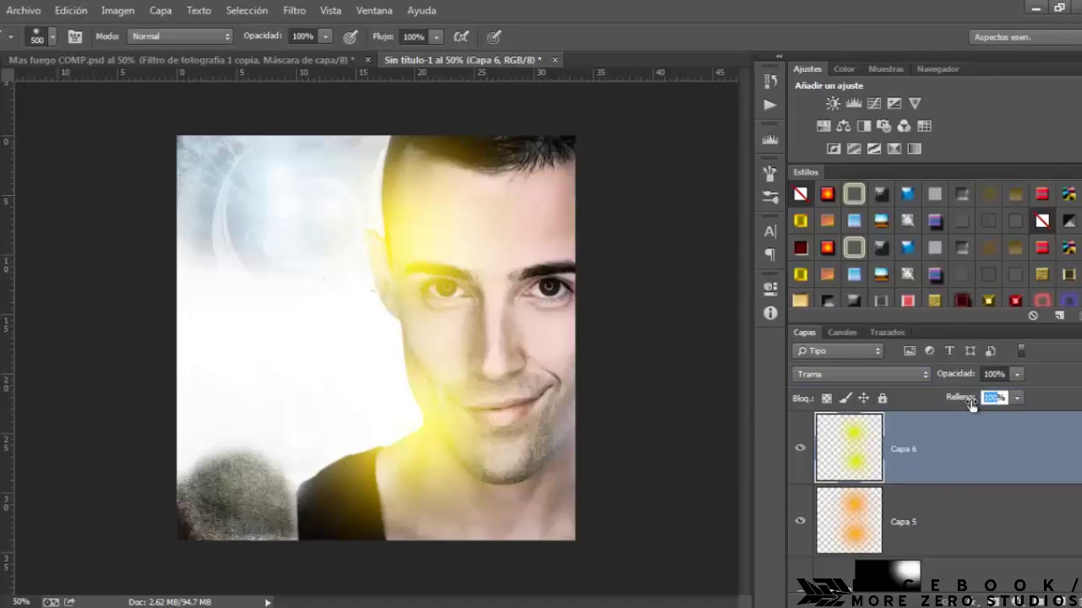
pyautogui.write('50')
pyautogui.press('Tab')
pyautogui.write('50')
pyautogui.press('Return')
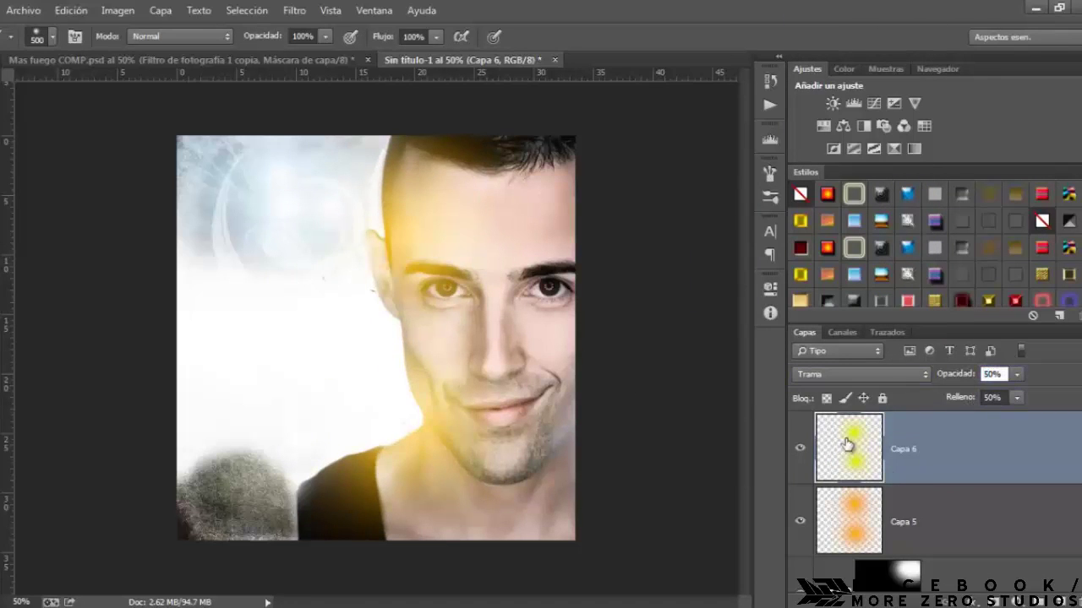
# - Group the orange and yellow glow layers and mask the group to the model's silhouette
pyautogui.keyDown('shift'); pyautogui.click(836, 519); pyautogui.keyUp('shift')
pyautogui.hotkey('ctrl', 'g')
pyautogui.click(993, 601)
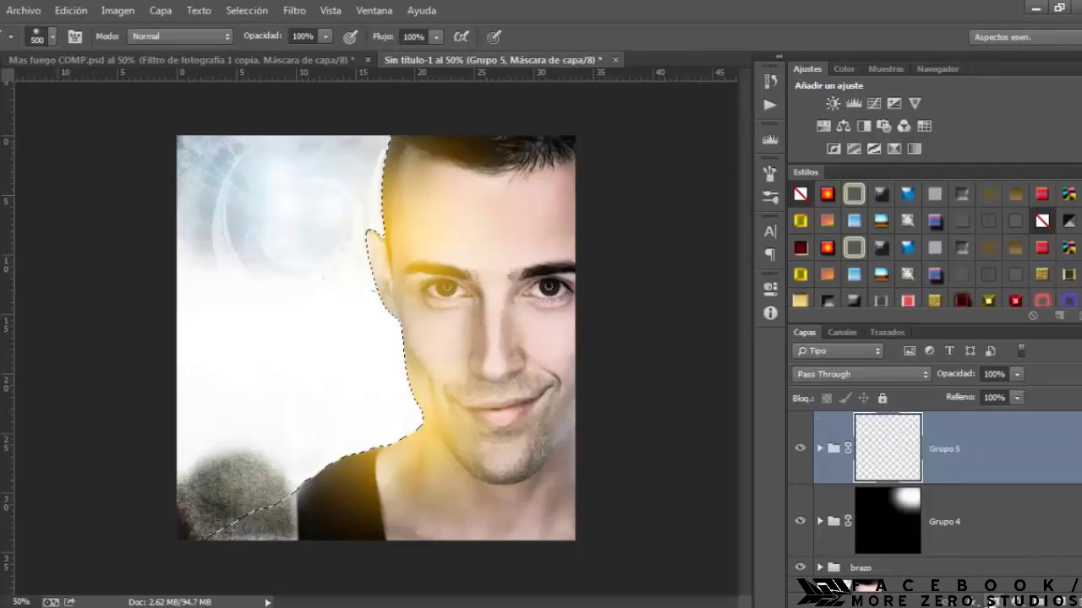
# - Add a brightening Curvas adjustment above the glow group, with Aclarar blending and 46% opacity
pyautogui.click(874, 103)
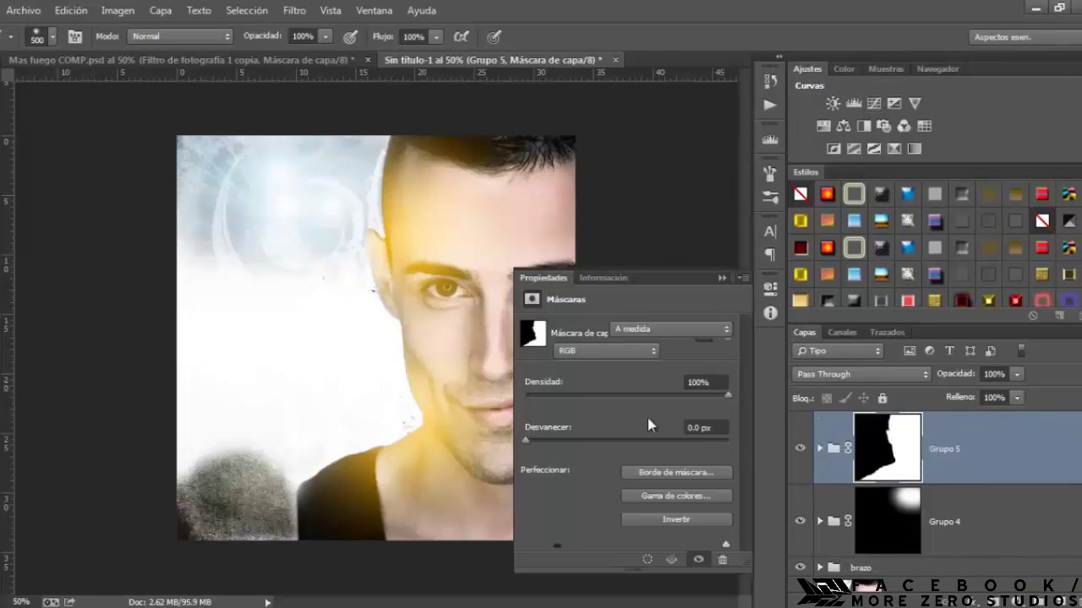
pyautogui.click(861, 374)
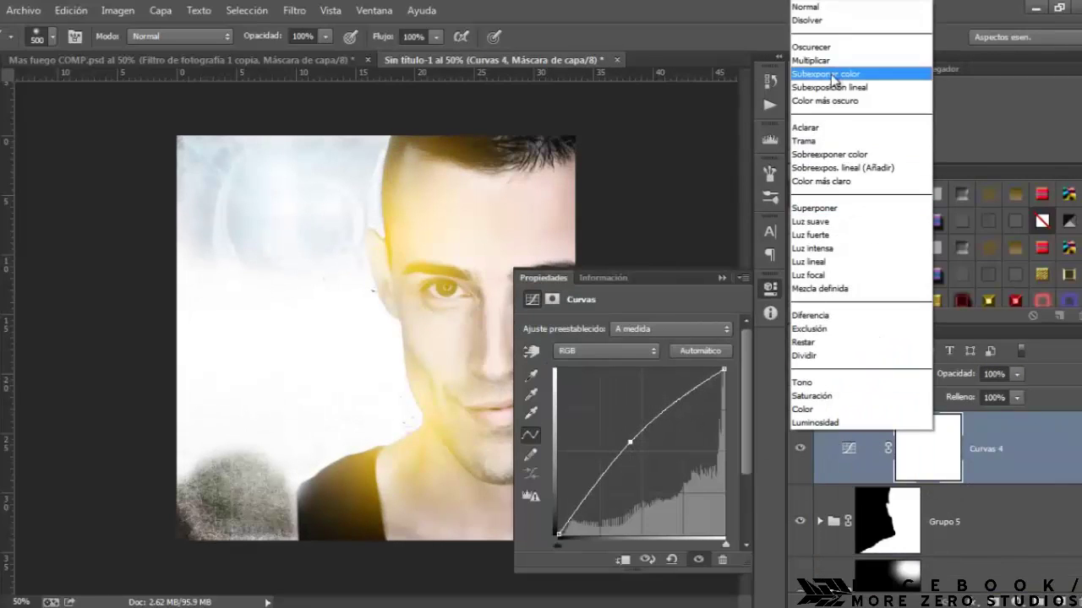
pyautogui.click(845, 131)
pyautogui.write('46')
pyautogui.press('Return')
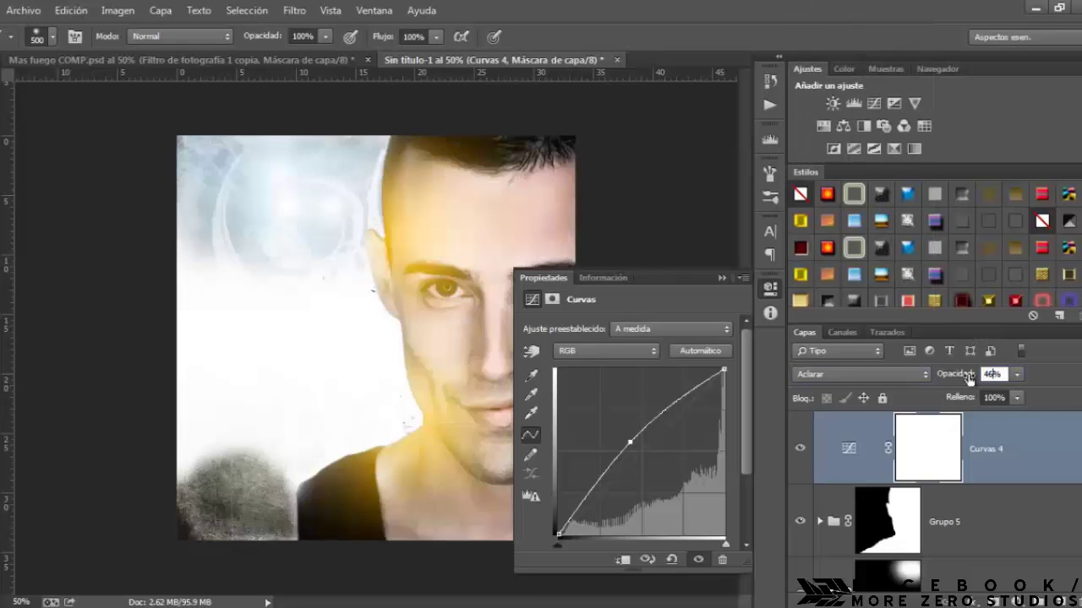
pyautogui.click(768, 288)
# - Place the Logo mas fuego image as an embedded element, positioned small in the white area beside the face
pyautogui.click(23, 10)
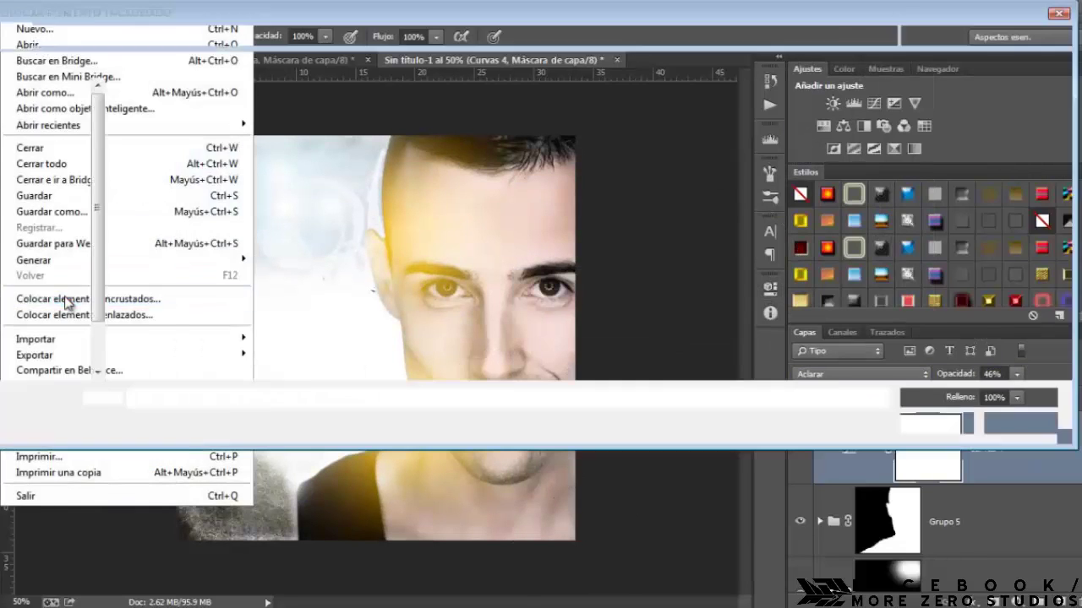
pyautogui.click(85, 298)
pyautogui.click(725, 120)
pyautogui.click(925, 422)
pyautogui.moveTo(391, 362)
pyautogui.mouseDown()
pyautogui.moveTo(287, 338)
pyautogui.moveTo(289, 328)
pyautogui.mouseUp()
pyautogui.press('Return')
# - Duplicate the logo layer and set the copy to Trama blending
pyautogui.hotkey('ctrl', 'j')
pyautogui.click(828, 377)
pyautogui.click(832, 142)
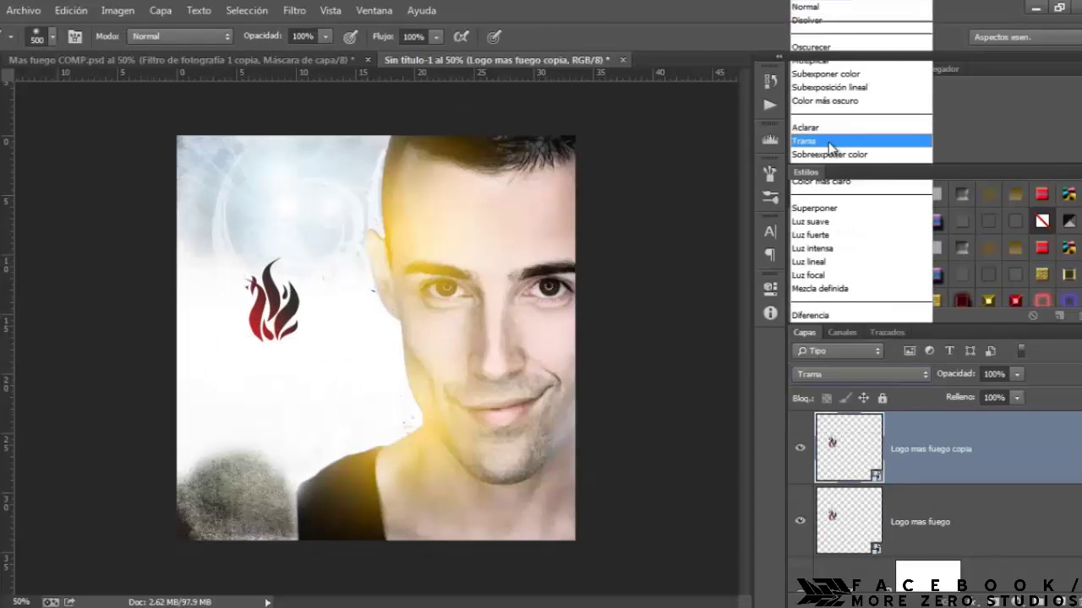
# - Add the title text "SANTAFLOW" in Trajan Pro 3 on a new layer in the white area below the flame logo
pyautogui.click(1058, 602)
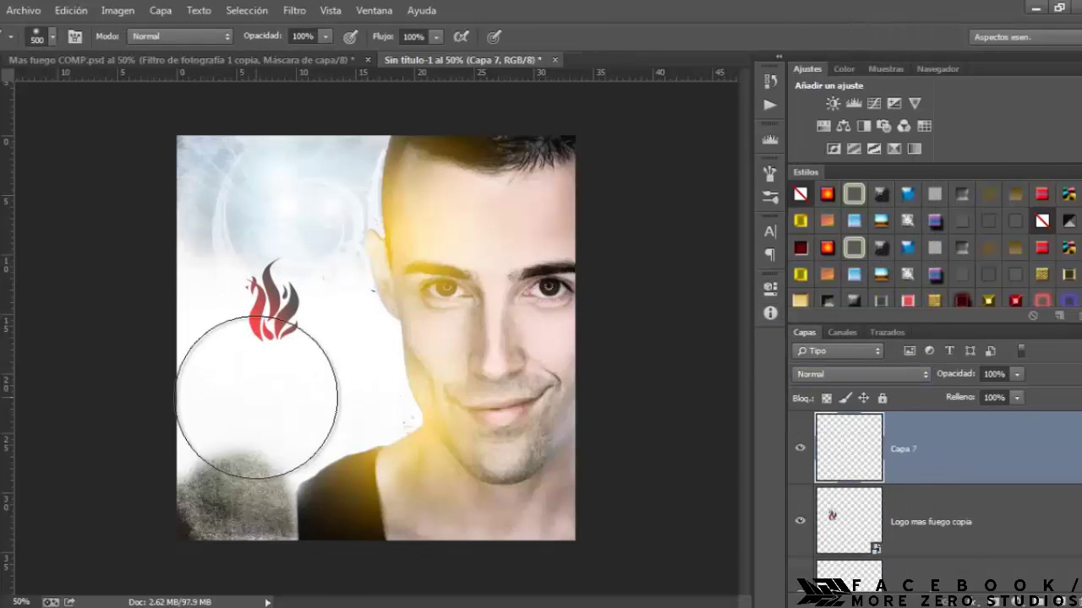
pyautogui.press('t')
pyautogui.click(206, 383)
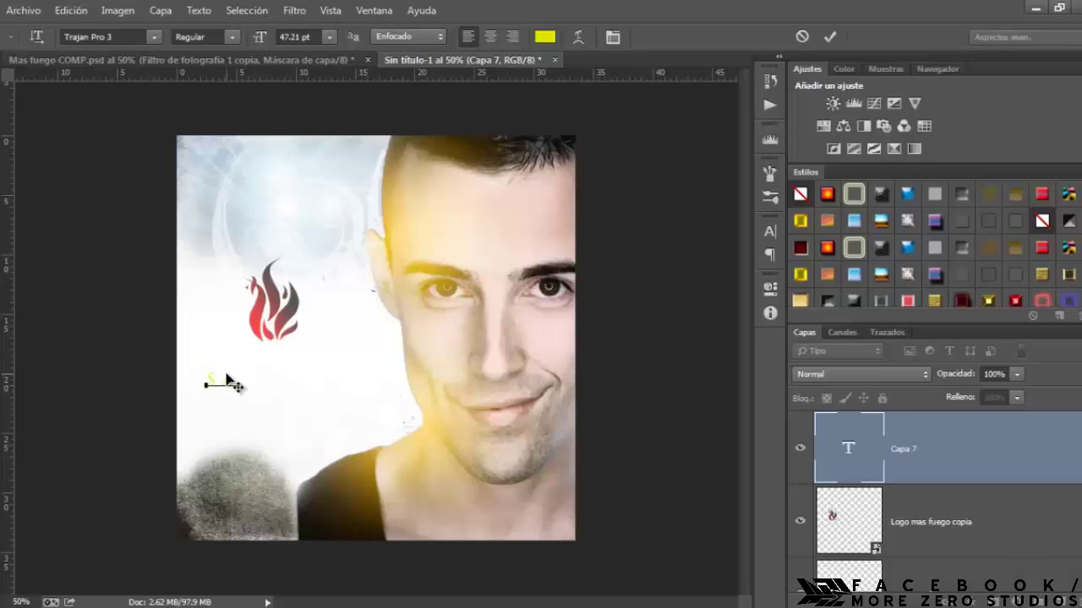
pyautogui.write('SANTAFLOW')
# - Set the SANTAFLOW text size to 78.44 pt and tighten its tracking to -40
pyautogui.hotkey('ctrl', 'a')
pyautogui.click(769, 231)
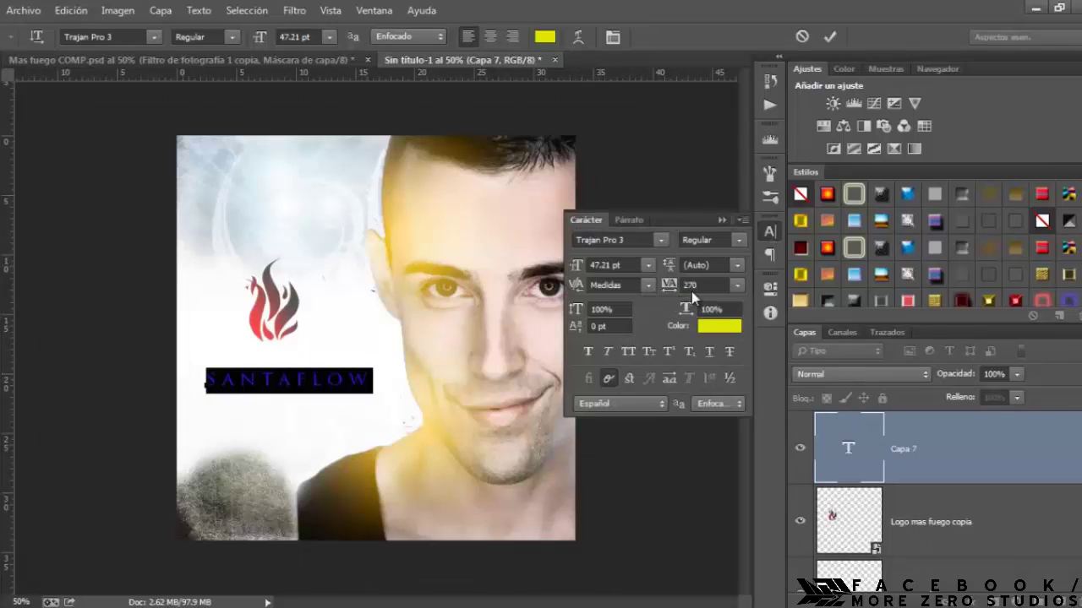
pyautogui.moveTo(609, 265); pyautogui.dragTo(552, 257)
pyautogui.write('78')
pyautogui.press('Return')
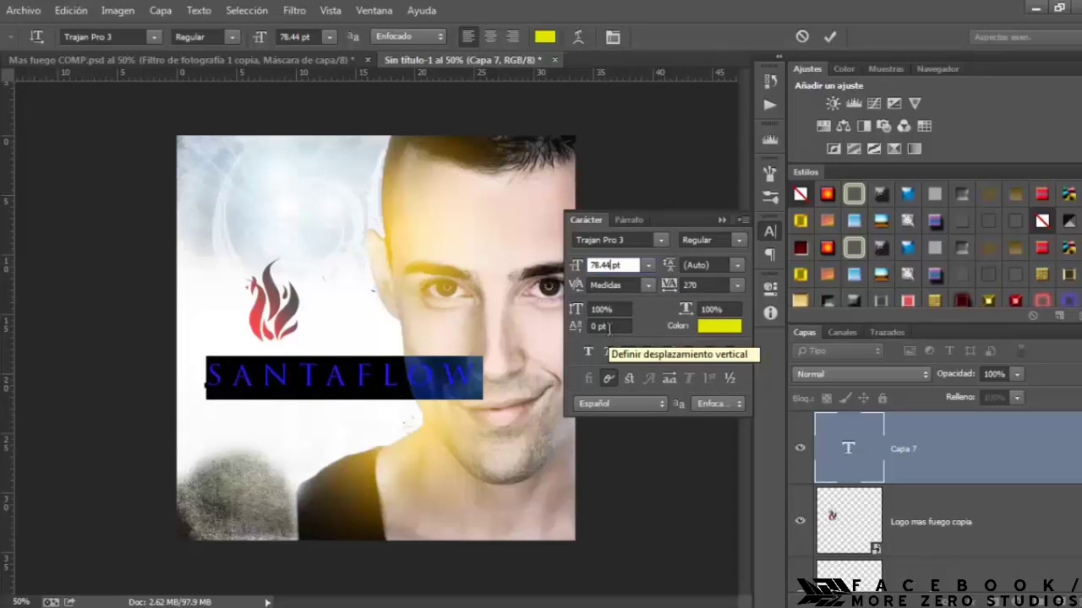
pyautogui.doubleClick(701, 285)
pyautogui.write('0')
pyautogui.press('Return')
pyautogui.write('-40')
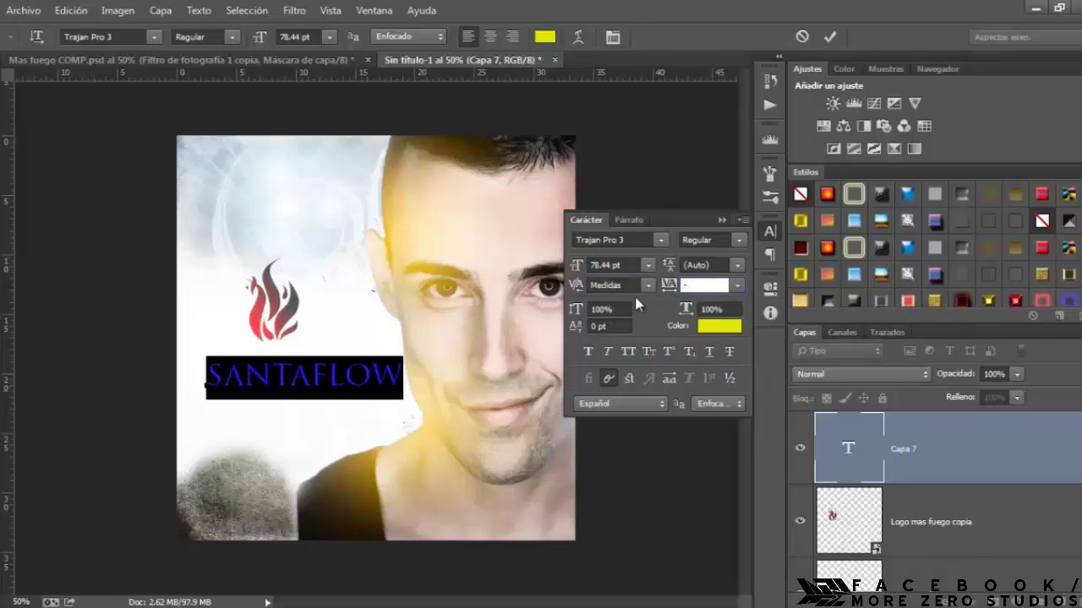
pyautogui.press('Return')
pyautogui.click(722, 220)
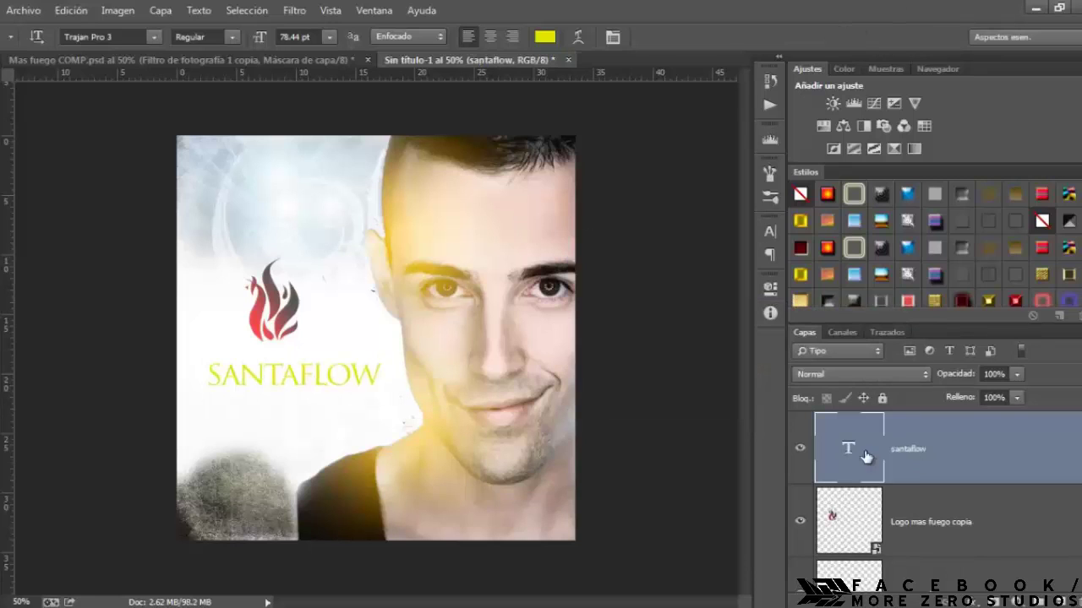
# - Change the SANTAFLOW title's text color to black
pyautogui.doubleClick(867, 456)
pyautogui.click(545, 37)
pyautogui.moveTo(714, 292); pyautogui.dragTo(696, 452)
pyautogui.click(1064, 225)
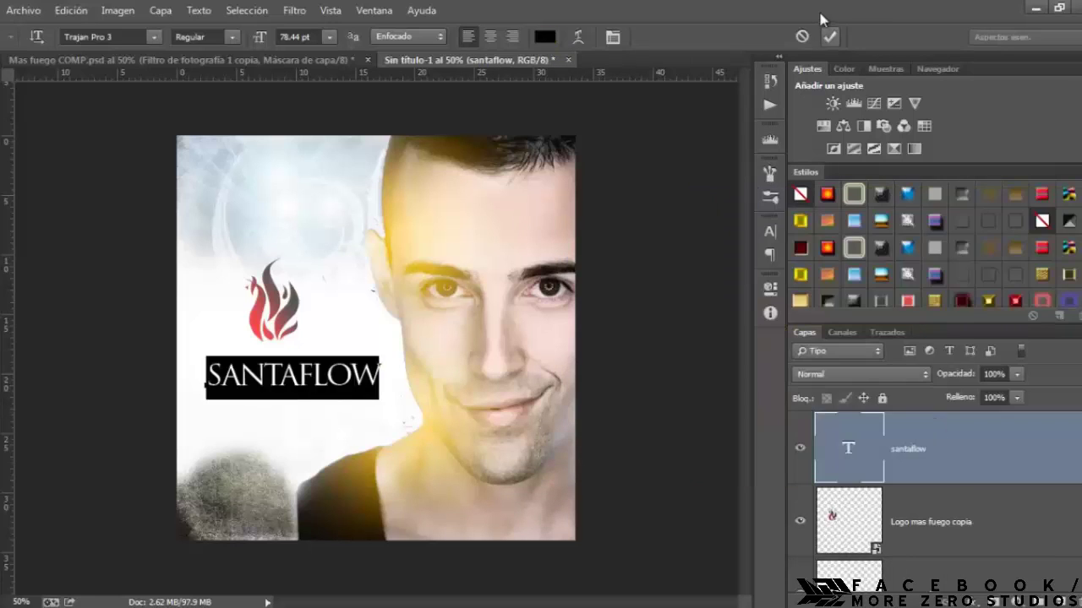
pyautogui.click(830, 37)
# - Duplicate the title as a smaller, more widely spaced "MAS FUEGO" line placed directly beneath SANTAFLOW
pyautogui.hotkey('ctrl', 'j')
pyautogui.click(769, 231)
pyautogui.moveTo(601, 265); pyautogui.dragTo(578, 272)
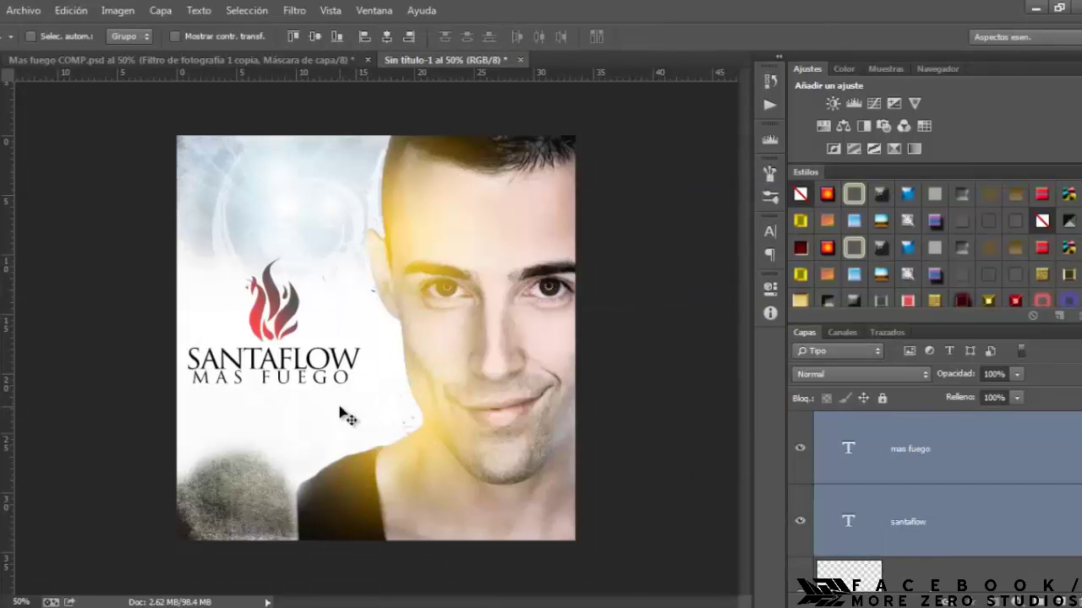
# - Enlarge both title lines to nearly fill the white area beside the face and center the flame logo above them
pyautogui.hotkey('ctrl', 't')
pyautogui.moveTo(361, 385); pyautogui.dragTo(392, 395)
pyautogui.press('Return')
pyautogui.keyDown('shift'); pyautogui.click(911, 583); pyautogui.keyUp('shift')
pyautogui.hotkey('ctrl', 't')
pyautogui.press('Return')
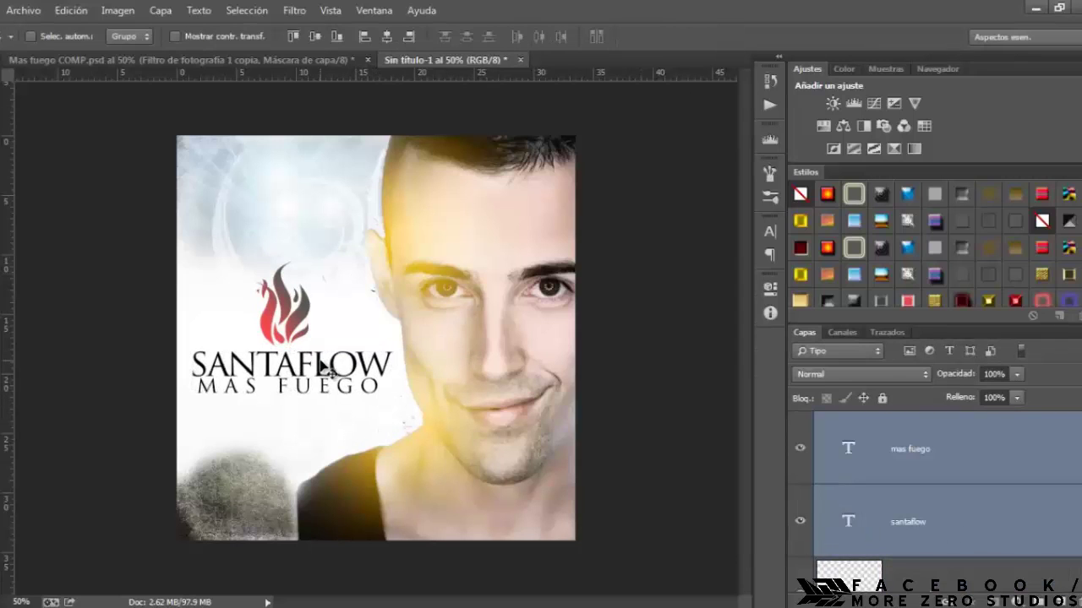
pyautogui.moveTo(324, 365); pyautogui.dragTo(321, 361)
# - Place the Archivo 2 image as an embedded element above the text layers, at full canvas size with Trama blending
pyautogui.click(1033, 448)
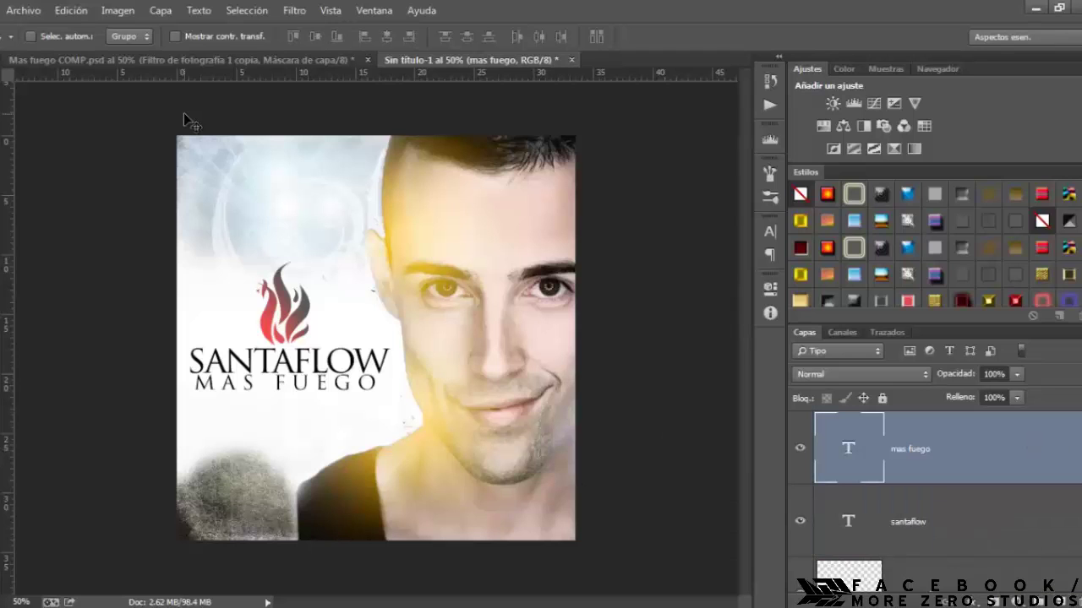
pyautogui.click(19, 10)
pyautogui.click(85, 299)
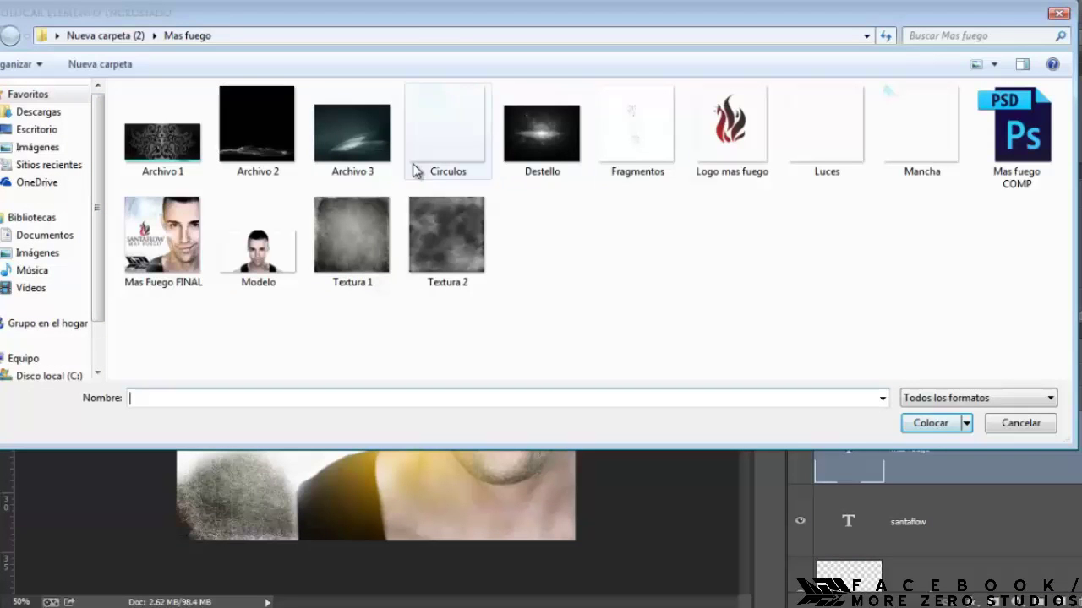
pyautogui.click(258, 127)
pyautogui.click(930, 424)
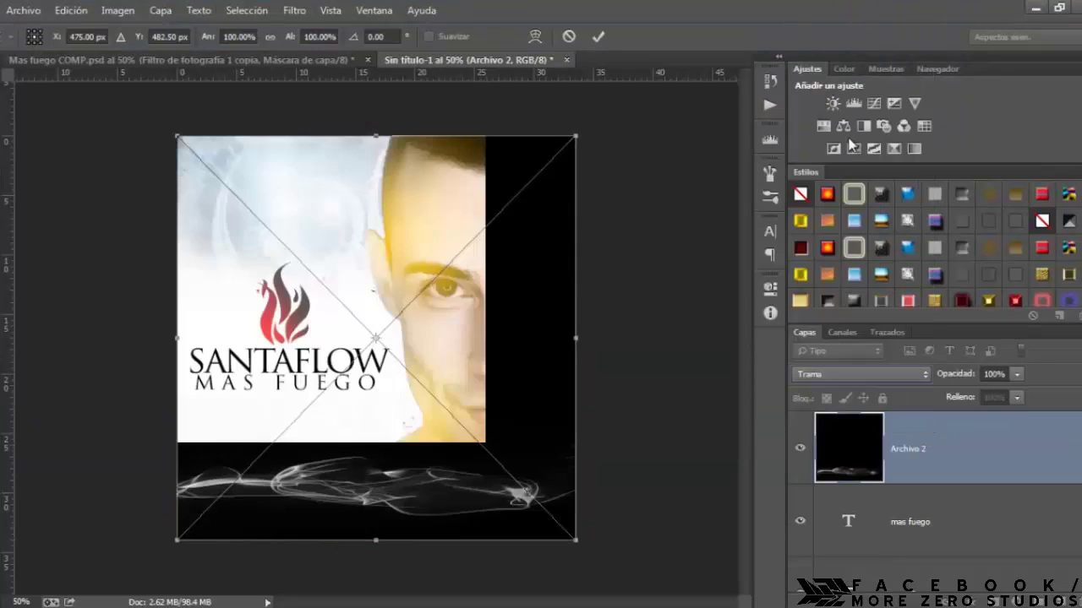
pyautogui.click(599, 37)
# - Group the Archivo 2 layer and mask the group, fading out the streak's far end over the model's shoulder
pyautogui.hotkey('ctrl', 'g')
pyautogui.click(820, 422)
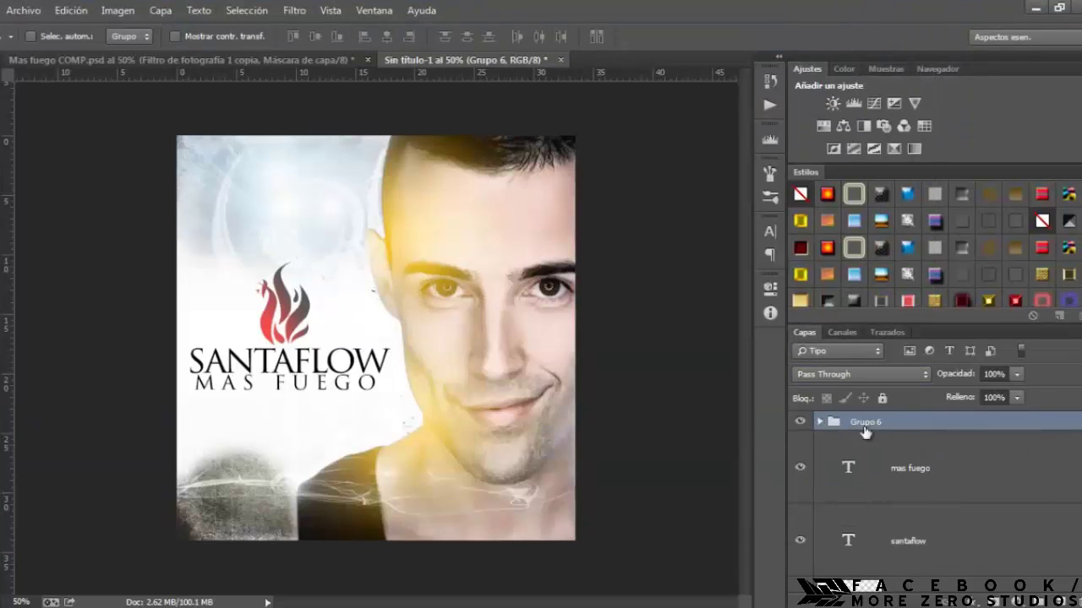
pyautogui.click(994, 602)
pyautogui.press('b')
pyautogui.moveTo(614, 478); pyautogui.dragTo(541, 507)
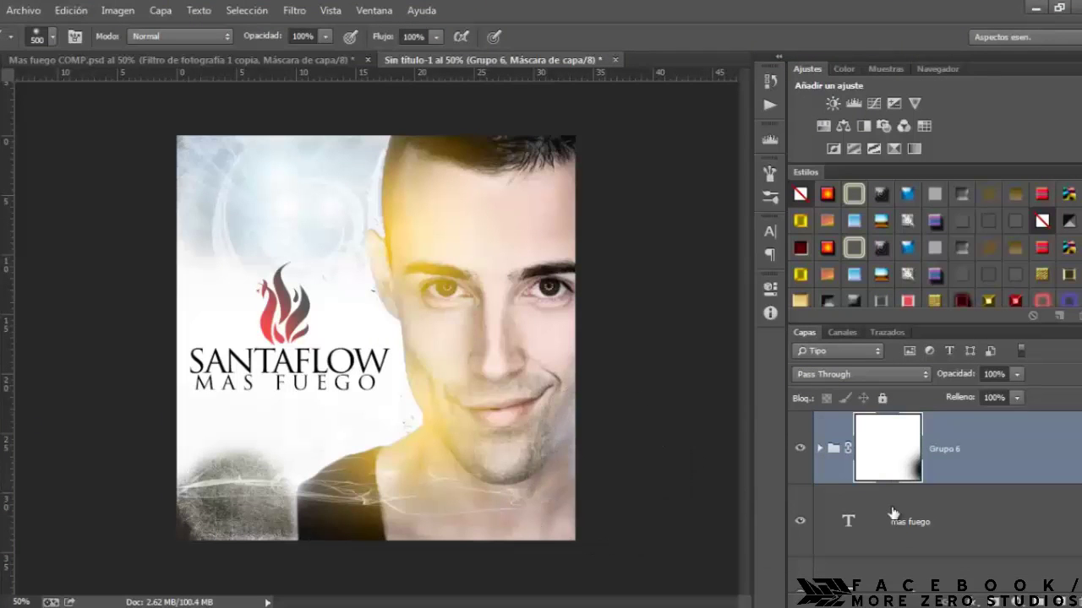
# - Place the Archivo 3 image as an embedded element above the Archivo 2 group and set its blending to Trama
pyautogui.click(23, 11)
pyautogui.click(228, 311)
pyautogui.click(351, 133)
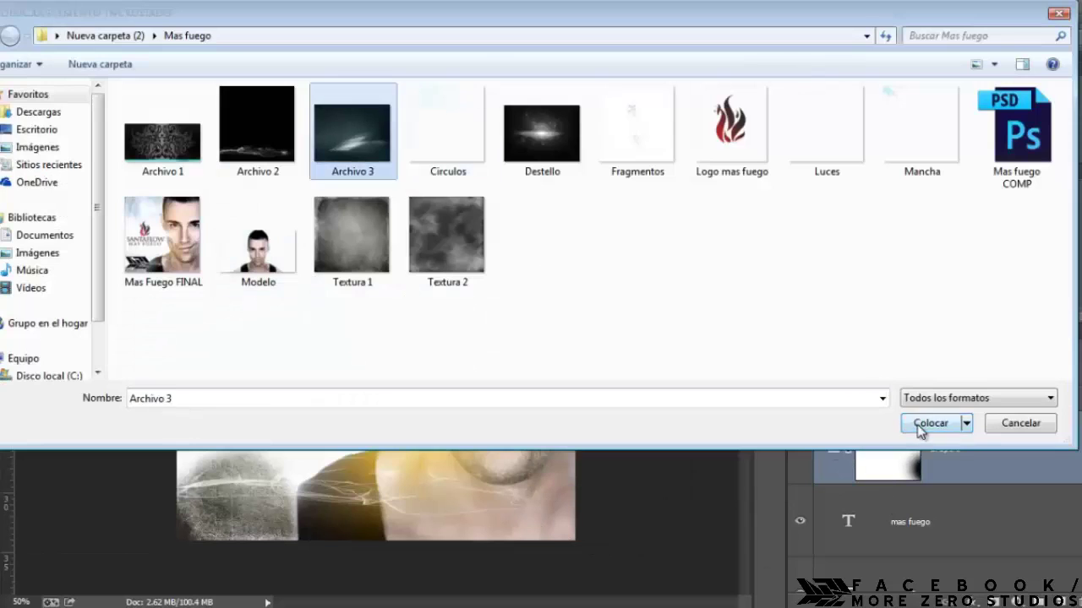
pyautogui.click(930, 423)
pyautogui.click(861, 374)
pyautogui.click(888, 207)
# - Flip the Archivo 3 image vertically, rotate it slightly and position it over the lower-left corner of the cover
pyautogui.rightClick(493, 291)
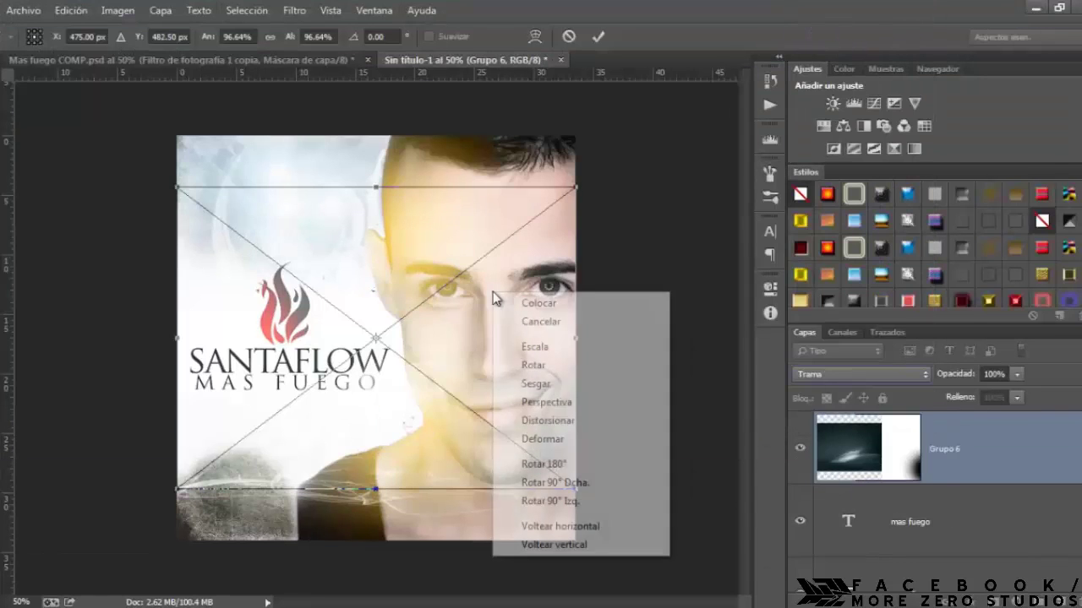
pyautogui.click(591, 547)
pyautogui.moveTo(465, 400); pyautogui.dragTo(425, 562)
pyautogui.moveTo(601, 532); pyautogui.dragTo(601, 480)
pyautogui.moveTo(395, 481); pyautogui.dragTo(291, 516)
pyautogui.moveTo(492, 500); pyautogui.dragTo(490, 494)
pyautogui.click(599, 37)
# - Duplicate the Archivo 3 layer and group both copies
pyautogui.hotkey('ctrl', 'j')
pyautogui.keyDown('shift'); pyautogui.click(870, 525); pyautogui.keyUp('shift')
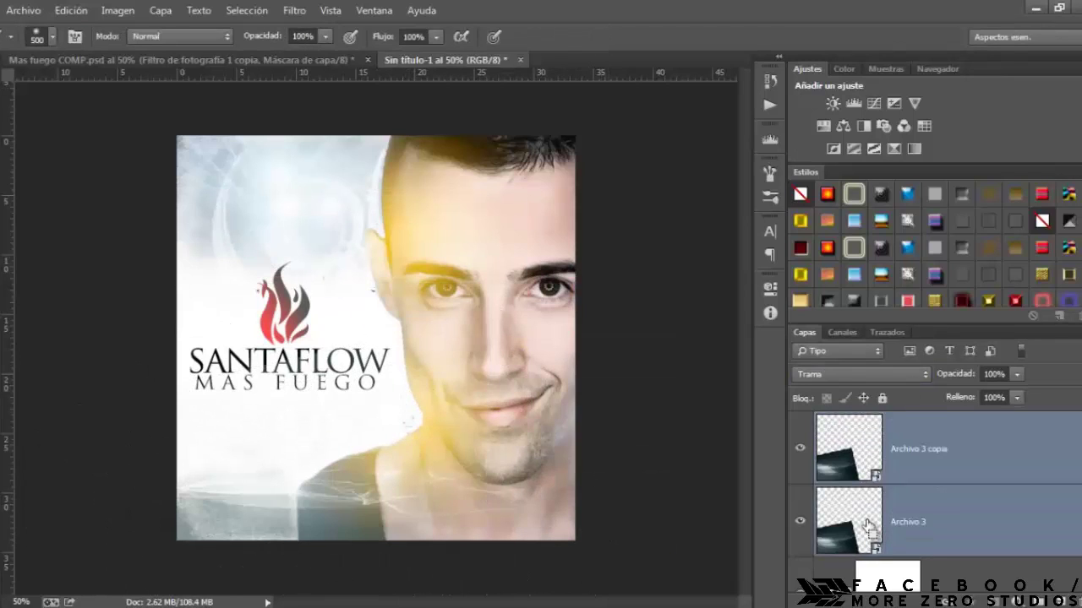
pyautogui.hotkey('ctrl', 'g')
# - Mask away the hard outer edges of the Archivo 3 group, and combine it with the Archivo 2 group in one group
pyautogui.click(995, 601)
pyautogui.moveTo(491, 476); pyautogui.dragTo(169, 314)
pyautogui.keyDown('shift'); pyautogui.click(834, 512); pyautogui.keyUp('shift')
pyautogui.hotkey('ctrl', 'g')
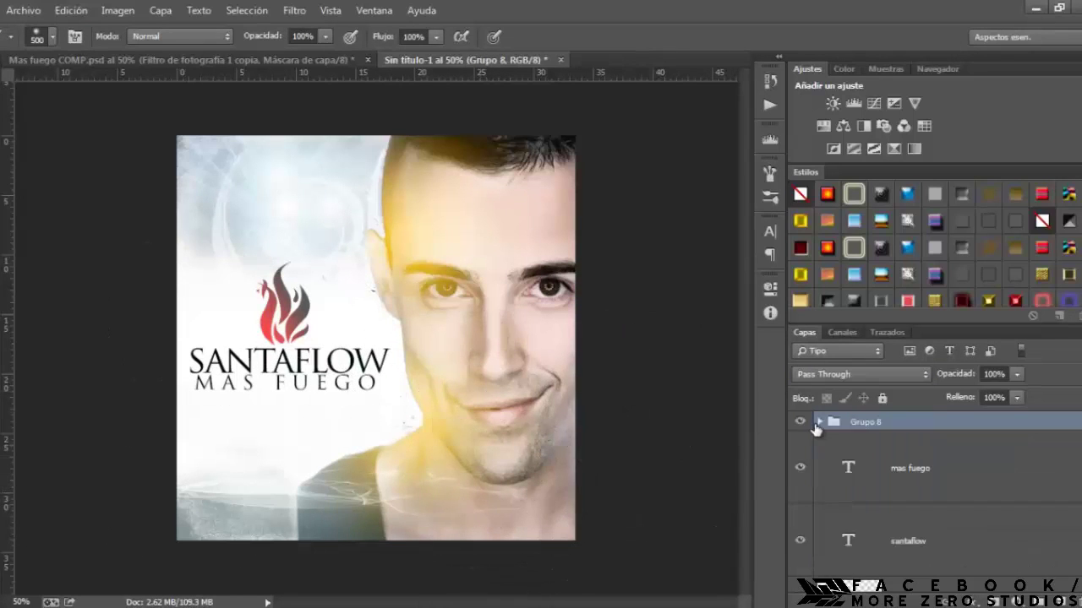
# - Place the Destello image at about half the canvas width, with Trama blending, its flare beside the end of the SANTAFLOW title
pyautogui.click(25, 10)
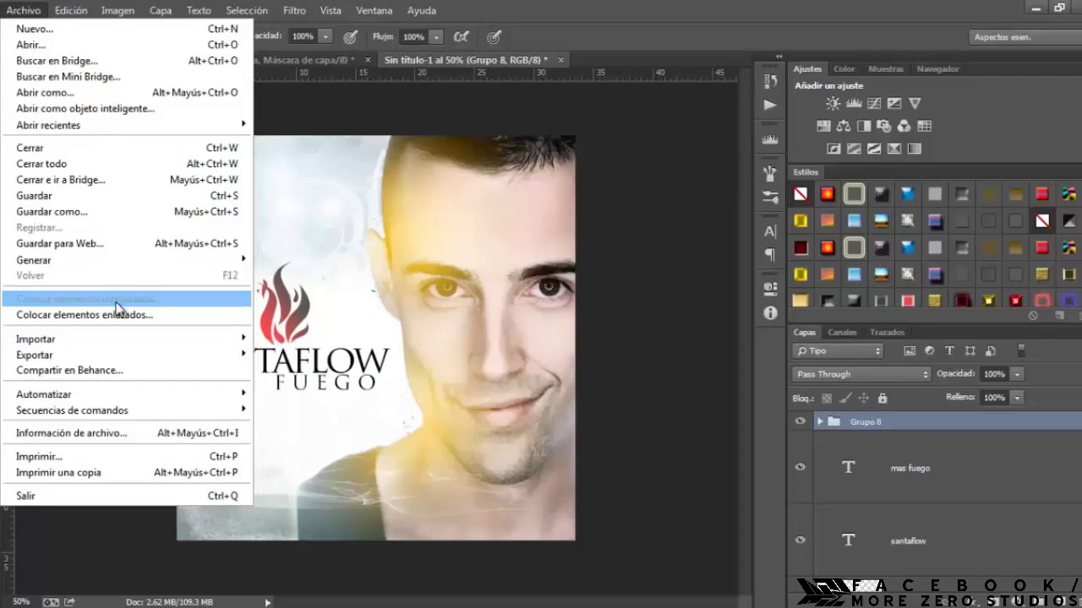
pyautogui.click(115, 301)
pyautogui.click(540, 142)
pyautogui.click(928, 423)
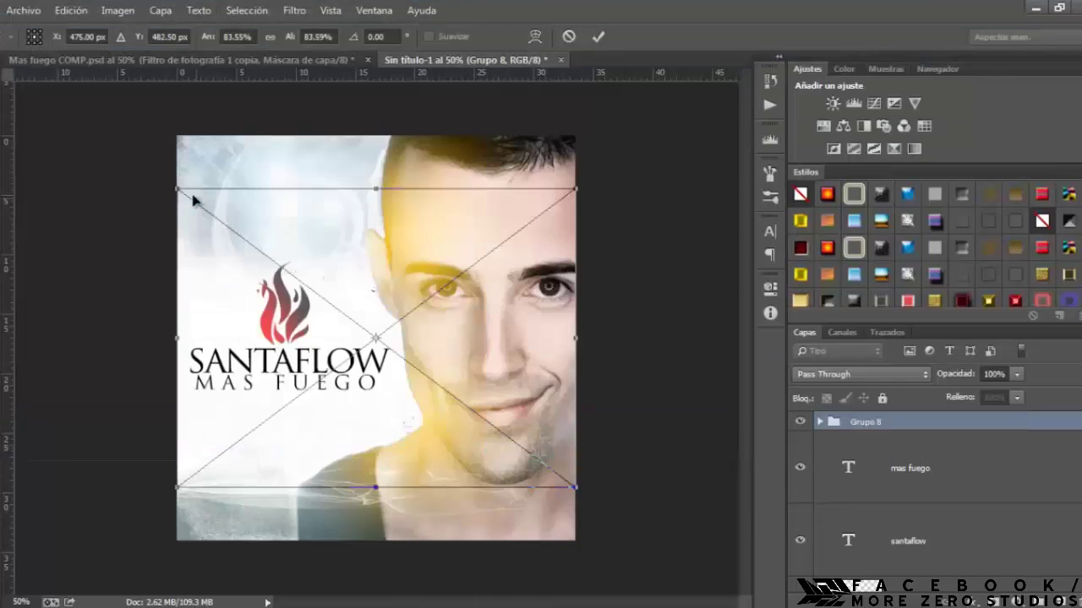
pyautogui.click(858, 373)
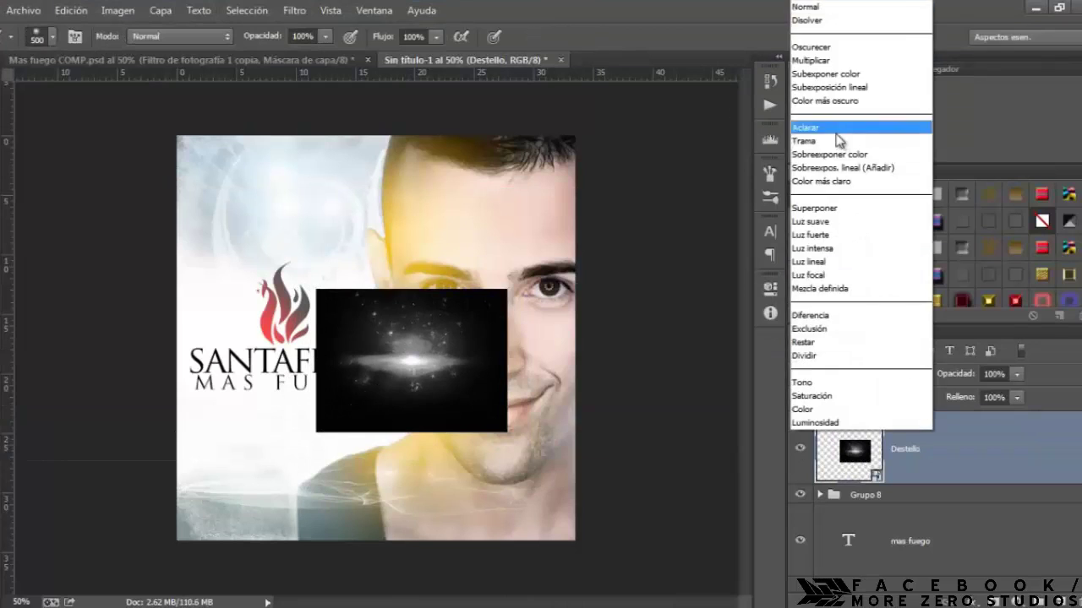
pyautogui.click(812, 145)
pyautogui.press('v')
pyautogui.moveTo(419, 375); pyautogui.dragTo(434, 377)
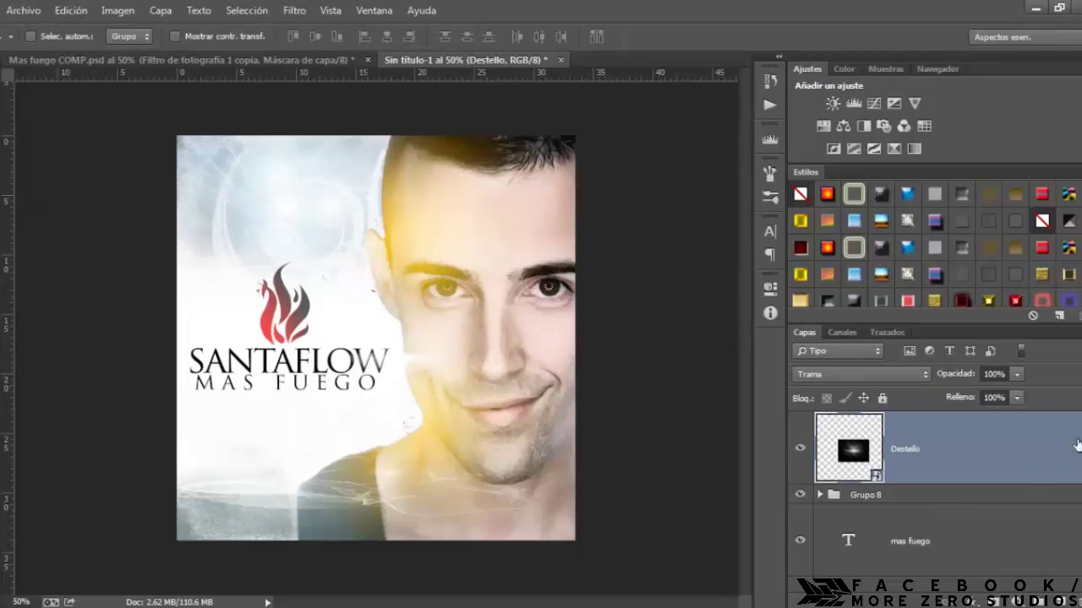
# - Extend the revealed area on the Textura 1 copia mask in the brazo group, painting over the lower-left corner
pyautogui.scroll(-10, 938, 499)
pyautogui.click(820, 447)
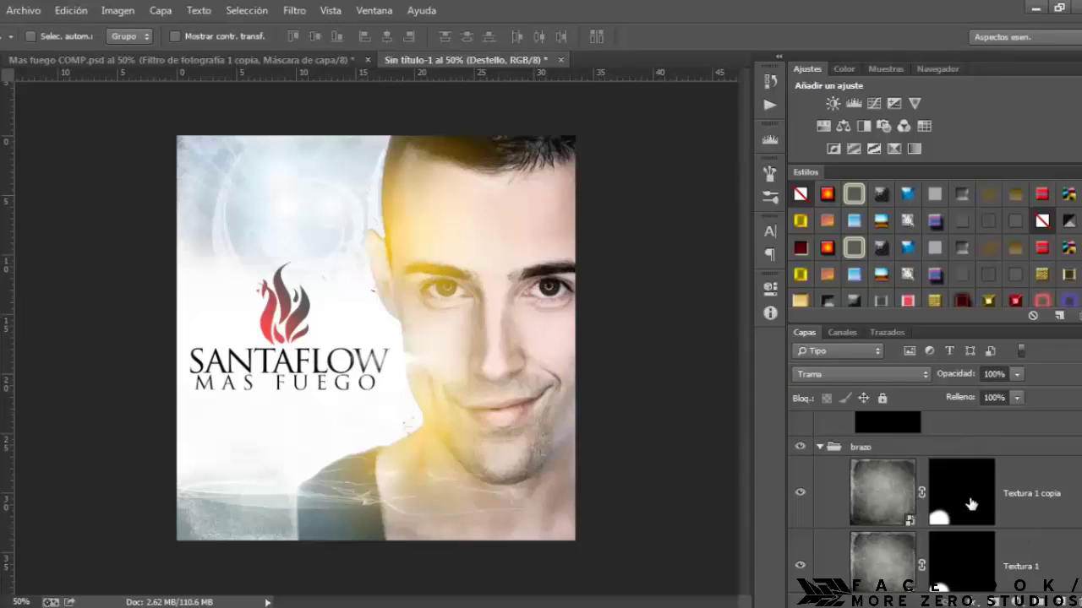
pyautogui.click(970, 505)
pyautogui.press('b')
pyautogui.click(257, 488)
# - Extend the revealed area on the Textura 1 mask near the arm, reducing the brush size to 250
pyautogui.click(948, 558)
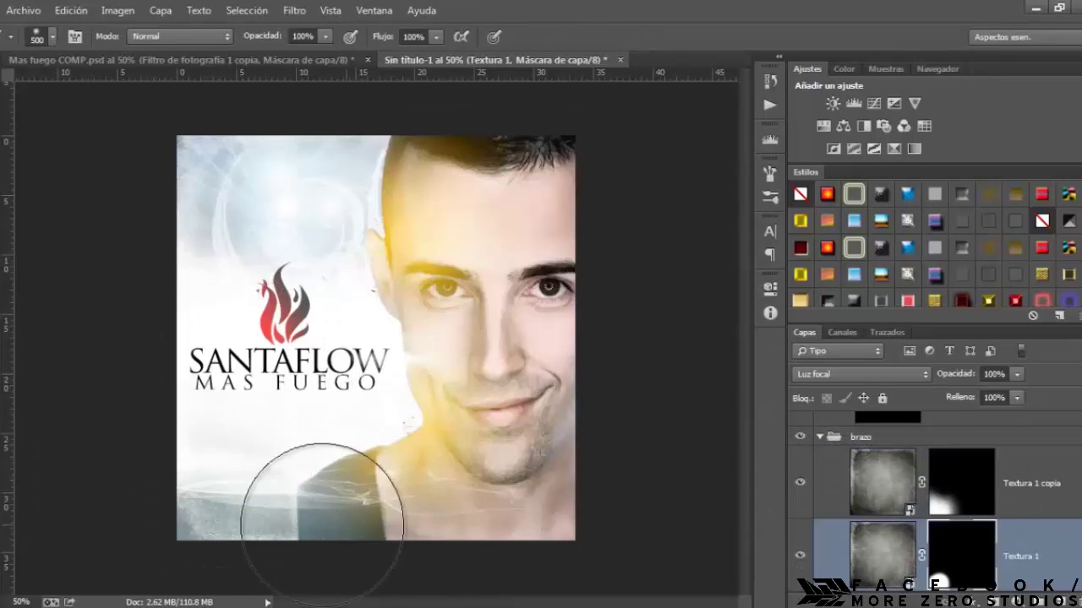
pyautogui.press('[')
pyautogui.press('[')
pyautogui.press('[')
pyautogui.press('[')
pyautogui.press('[')
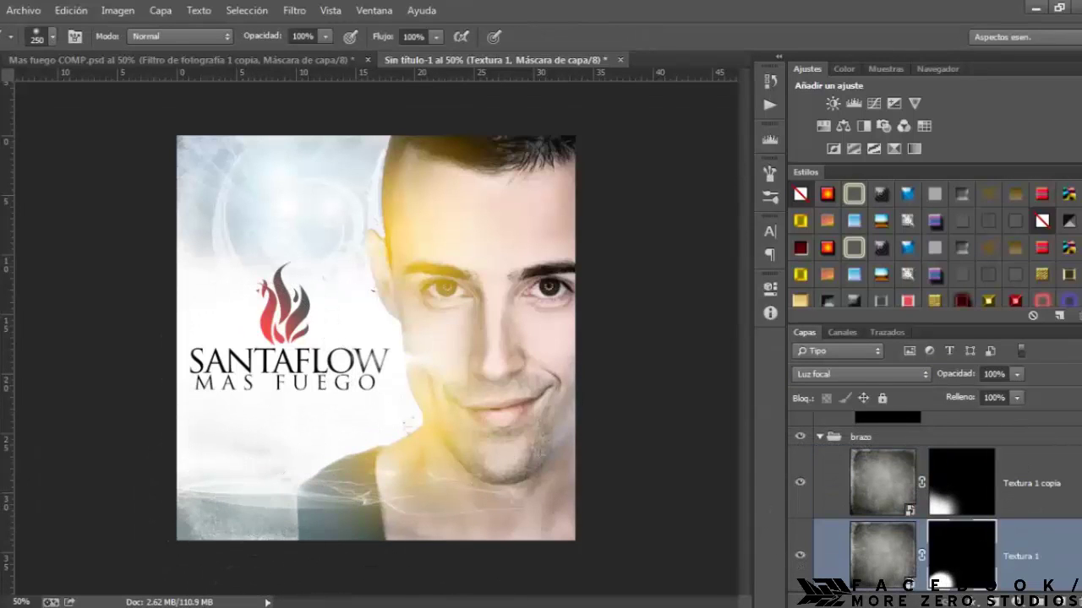
# - Gather all layers, from Destello down to the bottom of the stack, into a single group
pyautogui.scroll(10, 1057, 490)
pyautogui.click(1056, 456)
pyautogui.scroll(-5, 1074, 473)
pyautogui.scroll(5, 1078, 475)
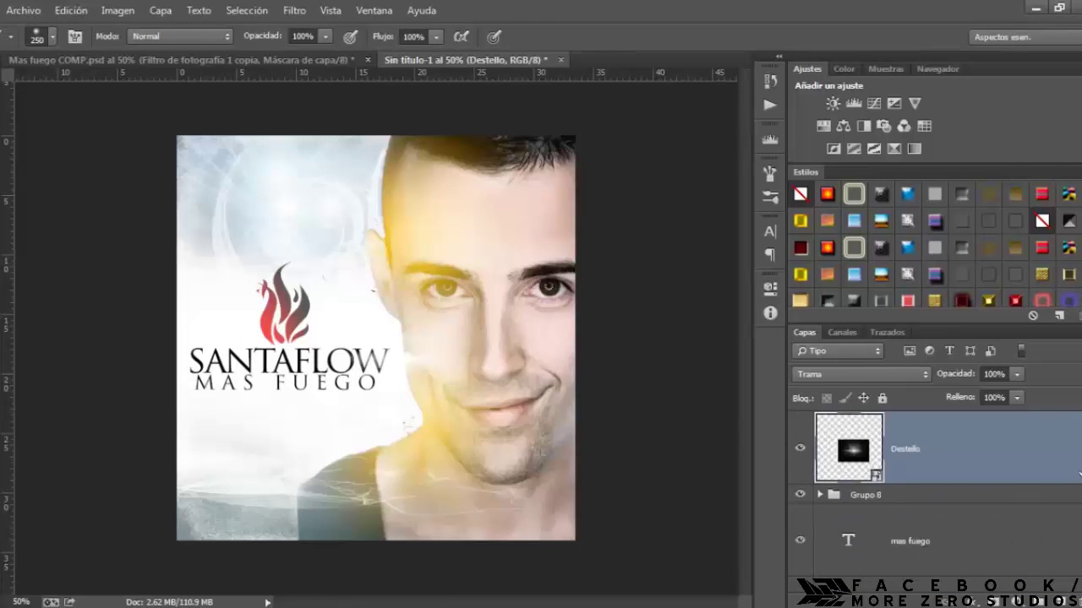
pyautogui.scroll(-10, 1078, 475)
pyautogui.keyDown('shift'); pyautogui.click(880, 557); pyautogui.keyUp('shift')
pyautogui.hotkey('ctrl', 'g')
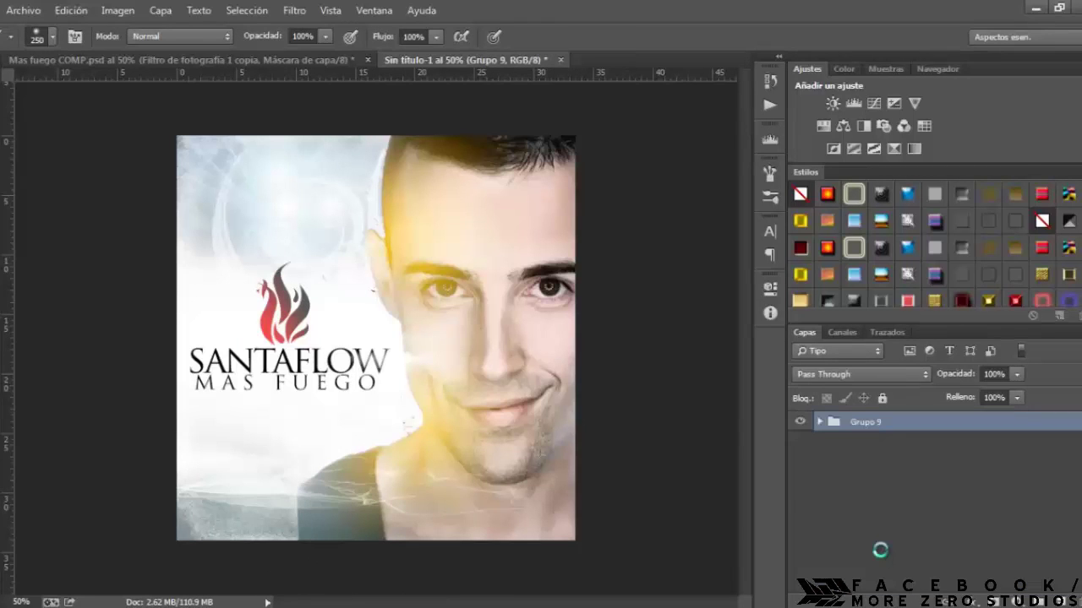
# - Add a merged copy above the overall group with Multiplicar blending, 64% opacity and 54% fill
pyautogui.click(861, 374)
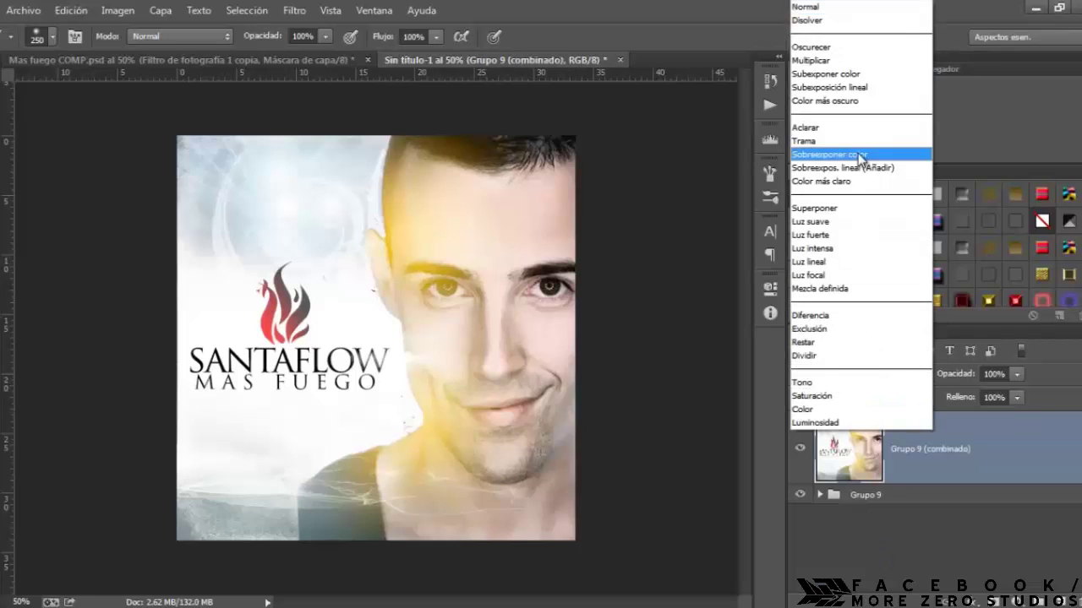
pyautogui.click(866, 63)
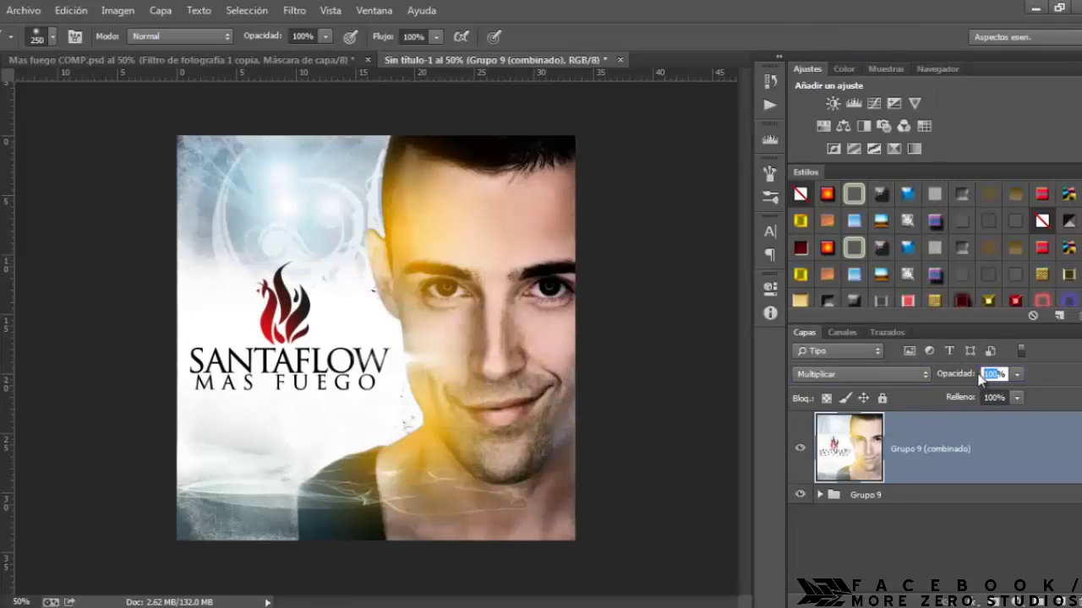
pyautogui.write('64')
pyautogui.click(991, 397)
pyautogui.write('54')
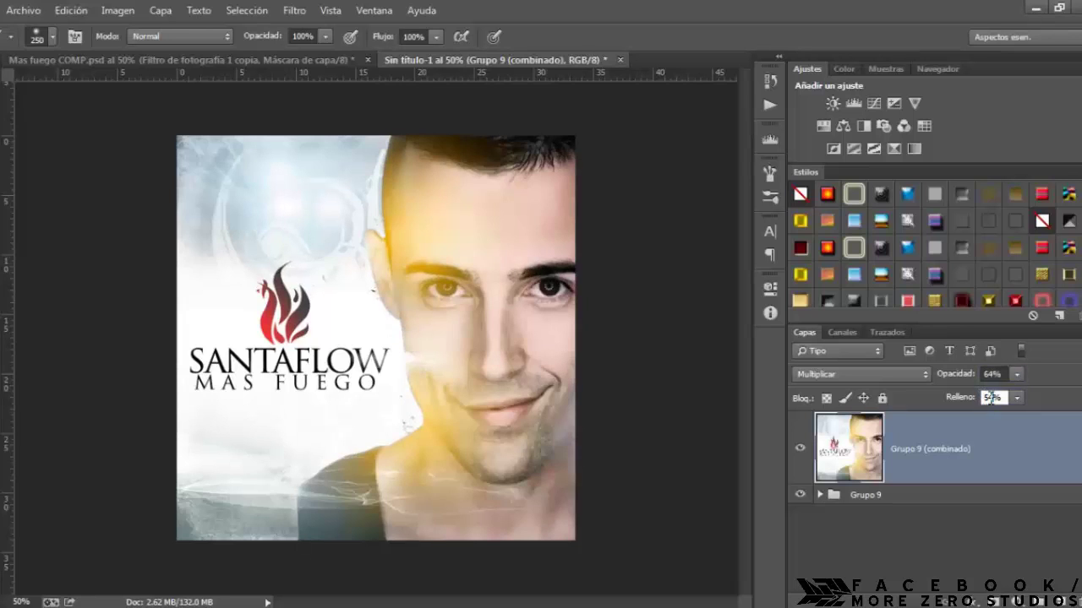
pyautogui.write('4')
# - Create a merged copy of the whole artwork and apply the Camera Raw filter with temperature -6 and tint +4
pyautogui.click(854, 497)
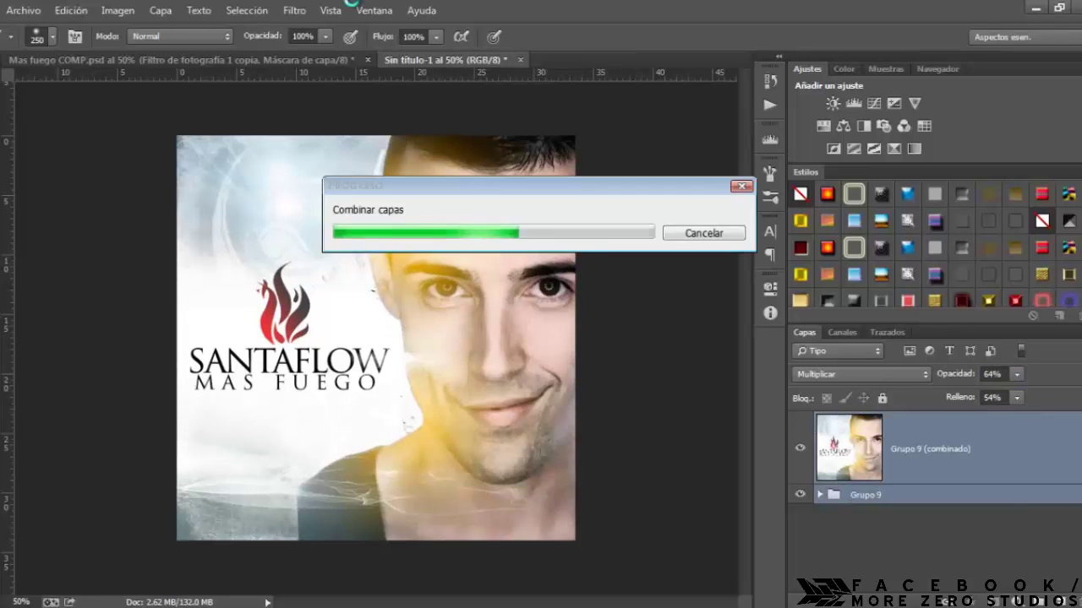
pyautogui.click(294, 10)
pyautogui.click(382, 113)
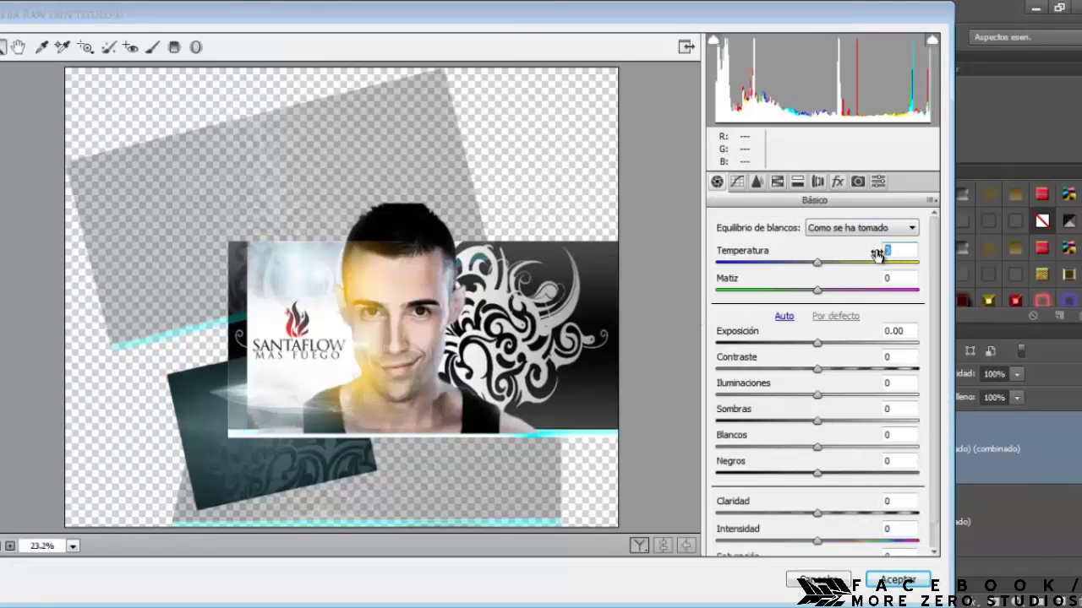
pyautogui.moveTo(888, 281); pyautogui.dragTo(872, 287)
pyautogui.write('+4.0')
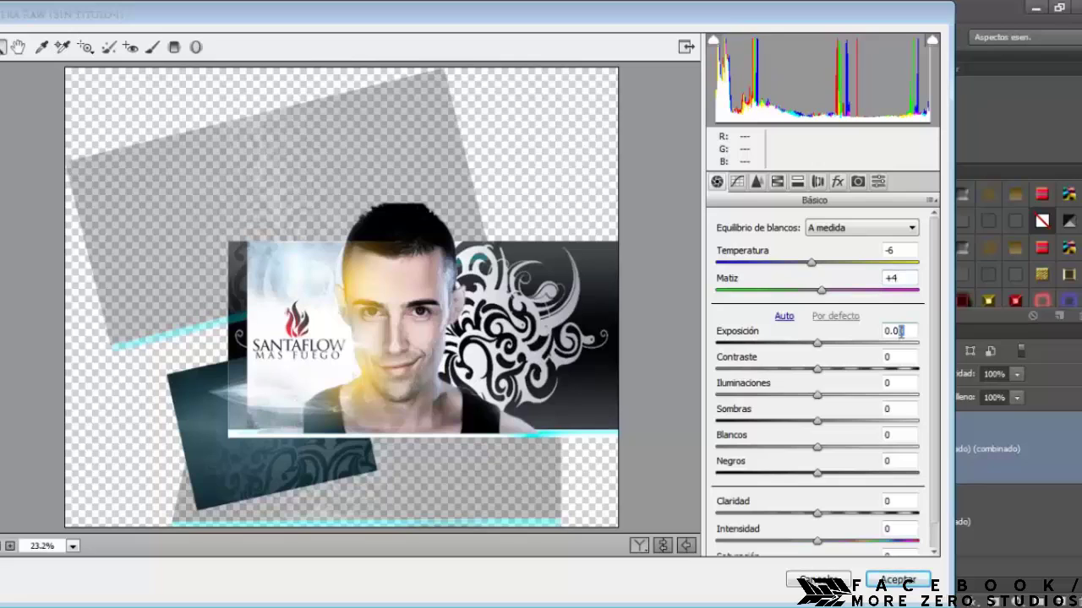
# - Set the basic exposure to +0.05, contrast to +22, Iluminaciones to +8 and Sombras to -8
pyautogui.write('5')
pyautogui.click(880, 359)
pyautogui.write('+2')
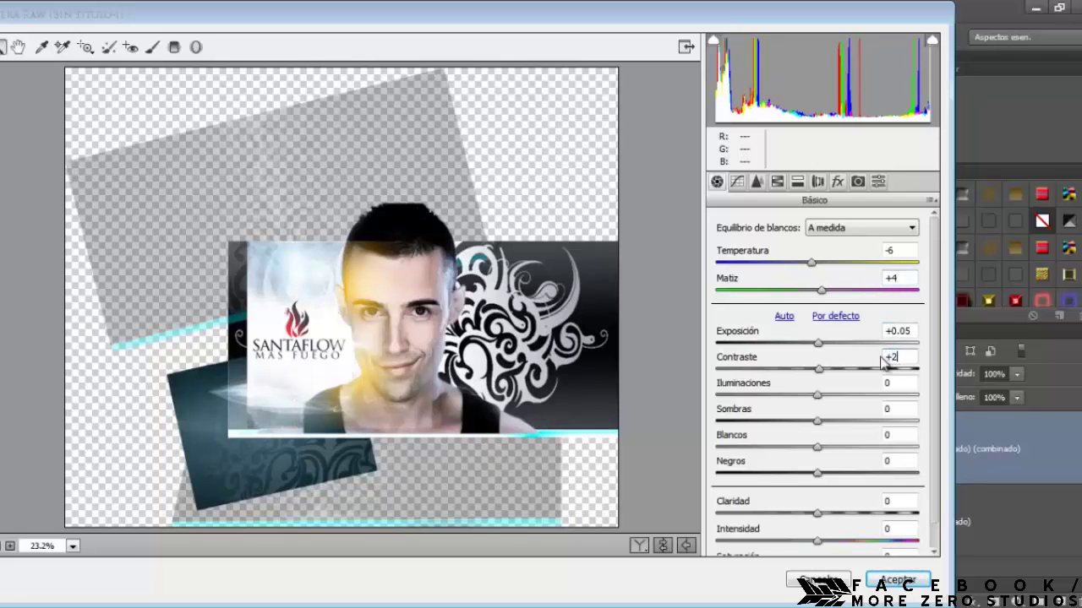
pyautogui.write('2')
pyautogui.moveTo(899, 383); pyautogui.dragTo(883, 385)
pyautogui.write('+8-8')
pyautogui.press('Tab')
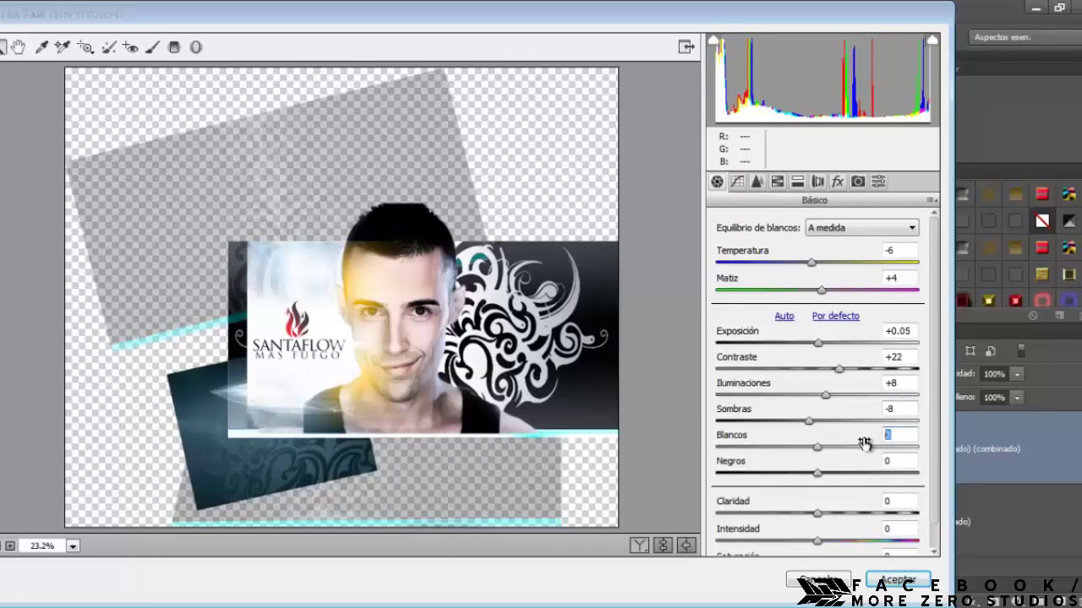
# - Set Blancos to +7, Negros to -15, Claridad to +16 and Intensidad to -5
pyautogui.write('-15')
pyautogui.press('Return')
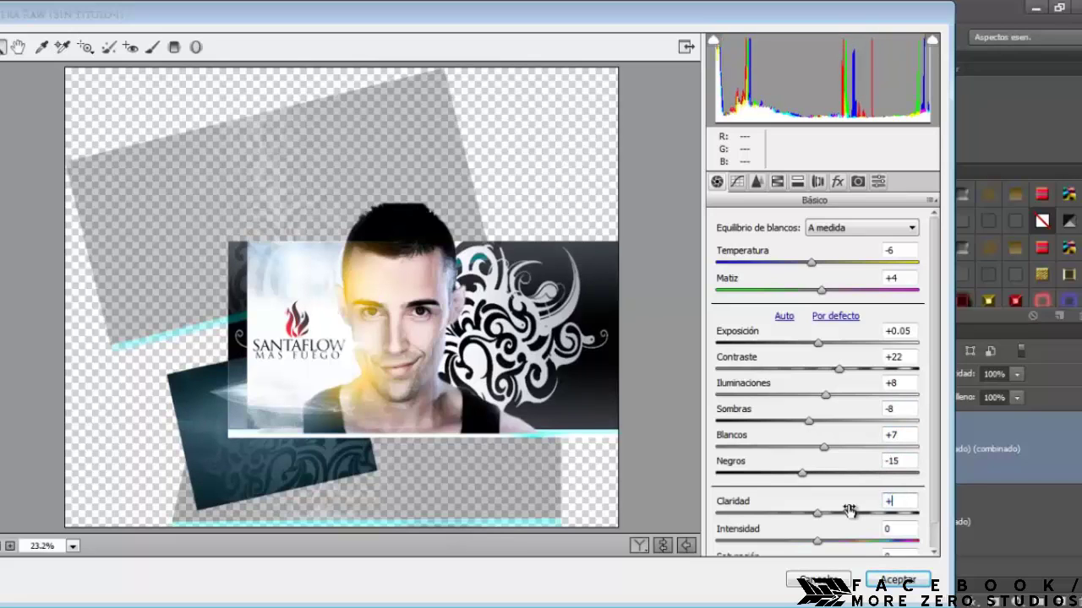
pyautogui.write('+16')
pyautogui.press('Tab')
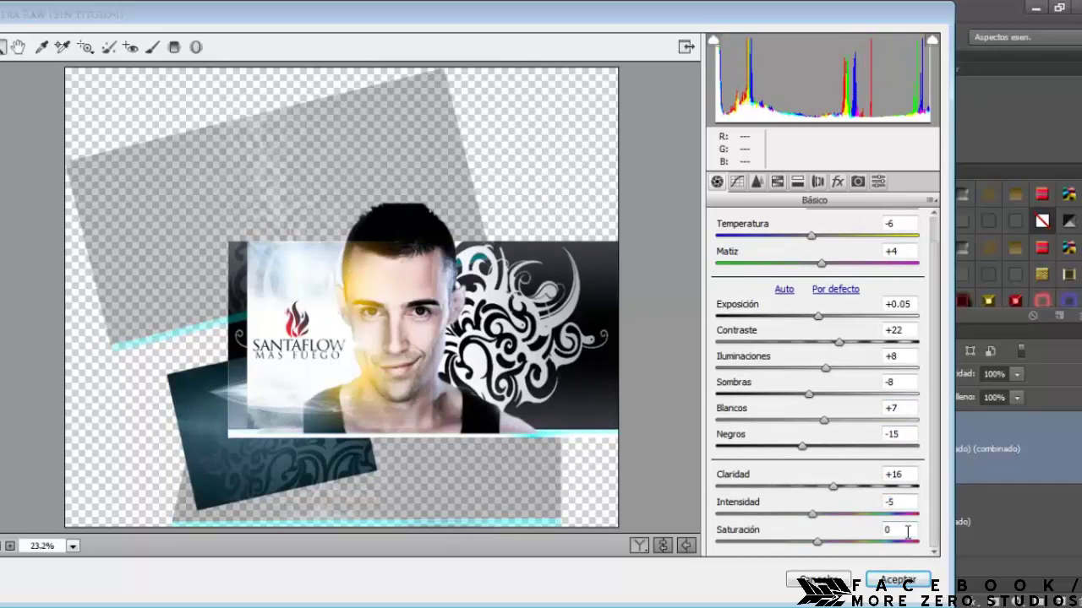
# - Set the parametric tone curve to Iluminaciones -4, Claros +8, Oscuros +10 and Sombras -7, and the sharpening amount to 18
pyautogui.click(738, 183)
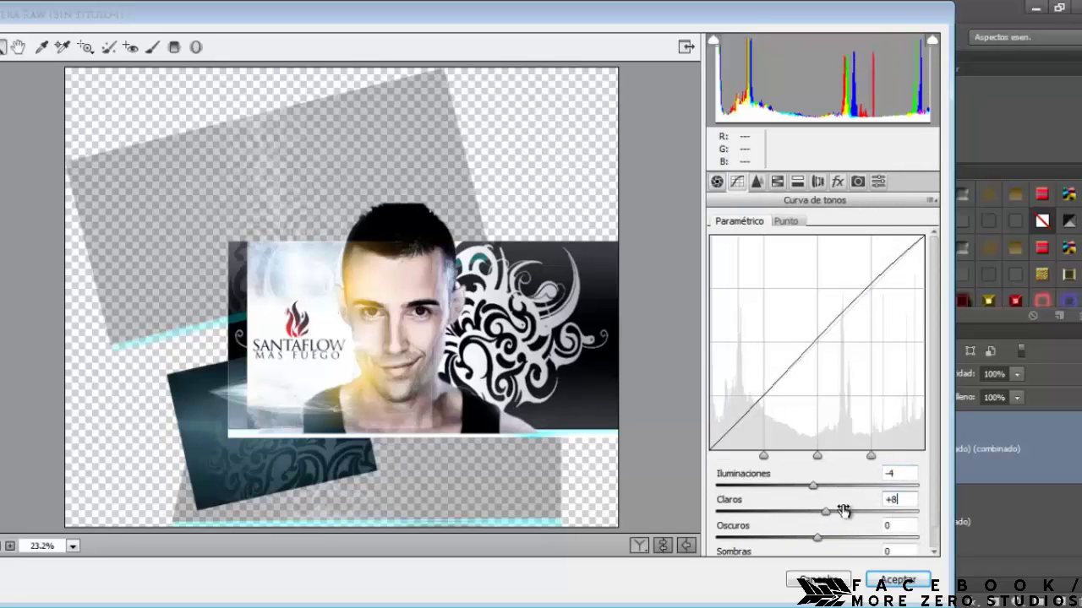
pyautogui.press('Tab')
pyautogui.press('Tab')
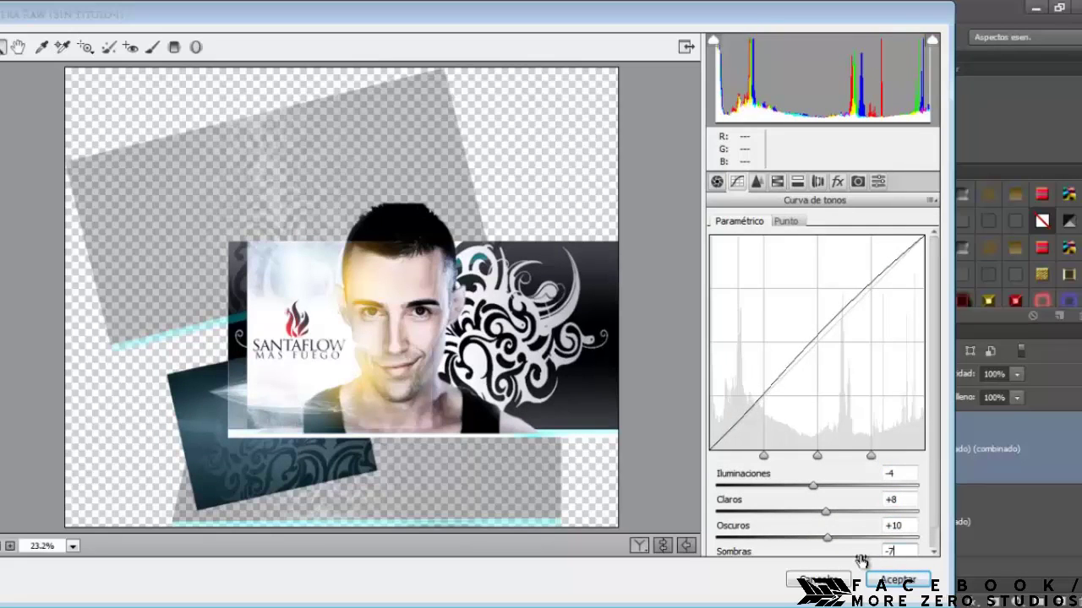
pyautogui.click(756, 181)
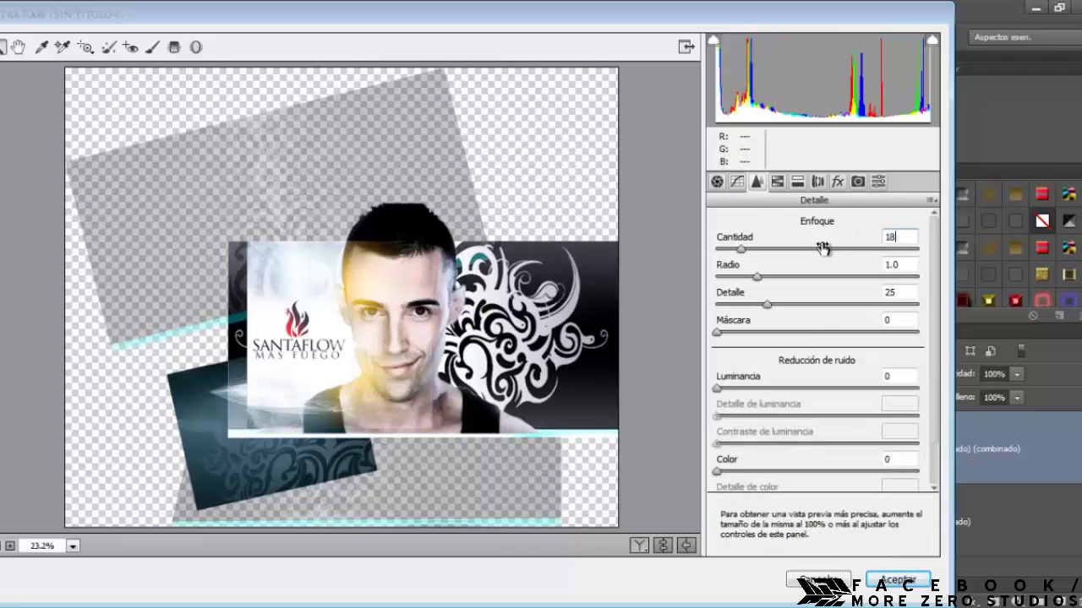
# - Fine-tune the HSL saturation and luminance of the oranges, and set the hue of the yellows to -41 and the greens to -3
pyautogui.click(777, 183)
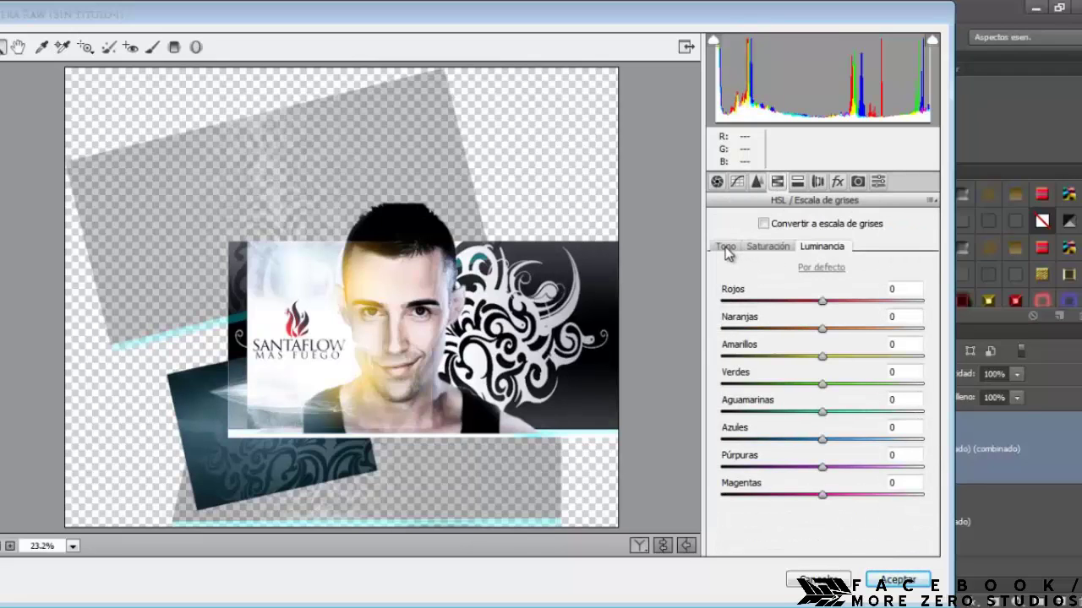
pyautogui.click(767, 246)
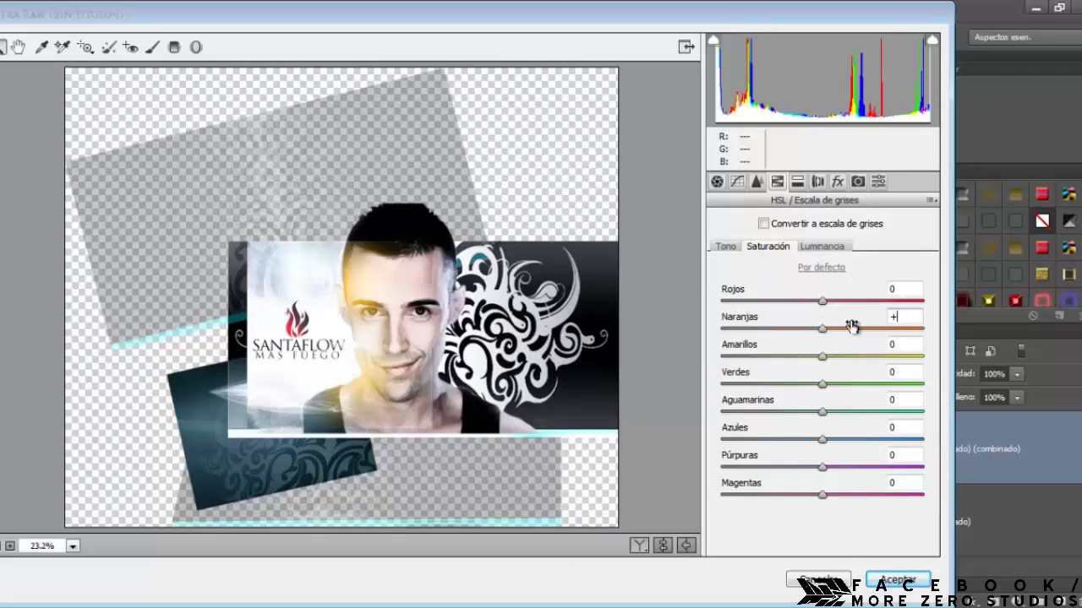
pyautogui.click(833, 246)
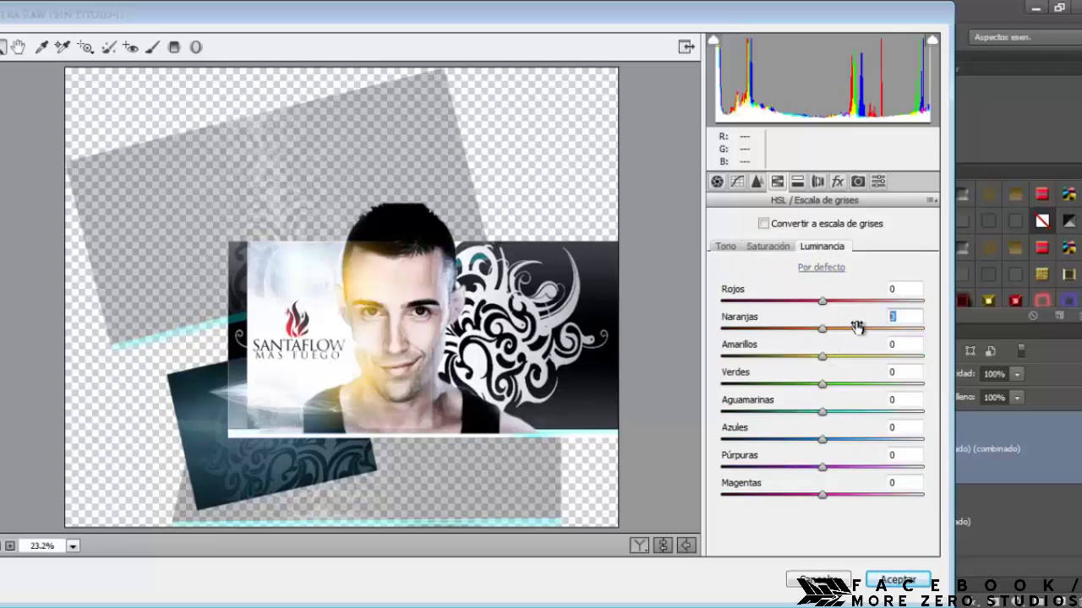
pyautogui.click(727, 246)
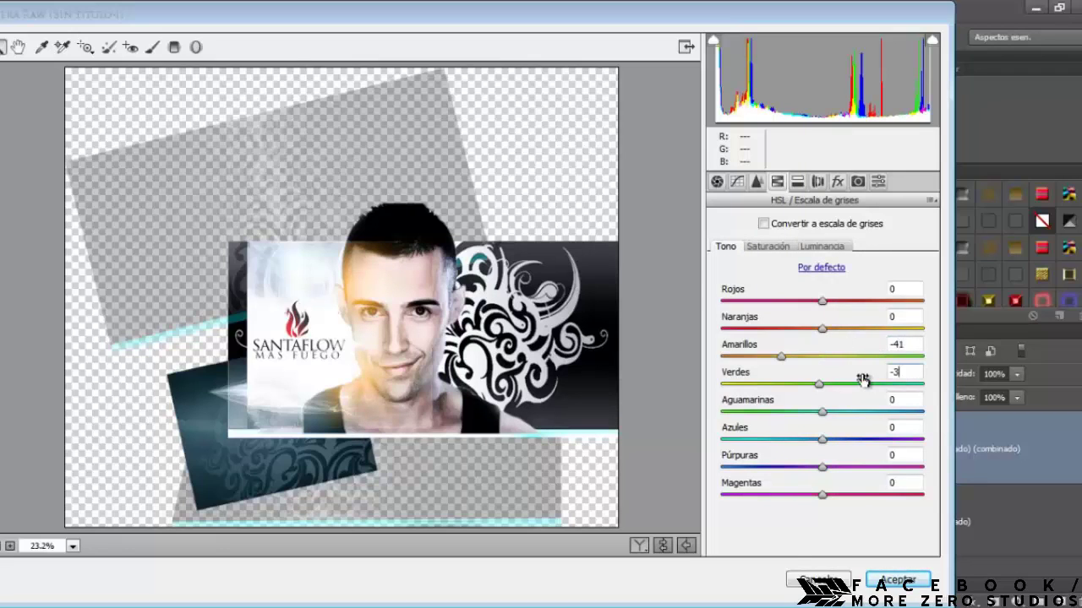
# - Split-tone the highlights with hue 216 and saturation about 10, and tint the shadows with a low-saturation blue-violet
pyautogui.click(797, 181)
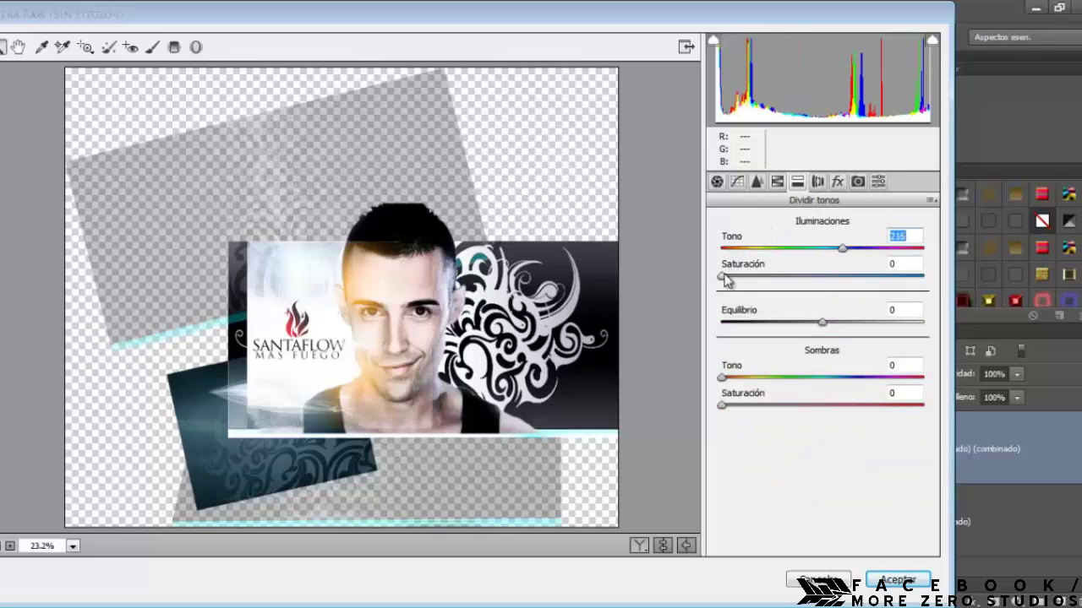
pyautogui.moveTo(725, 277); pyautogui.dragTo(744, 279)
pyautogui.moveTo(723, 379); pyautogui.dragTo(868, 384)
pyautogui.moveTo(723, 406); pyautogui.dragTo(735, 410)
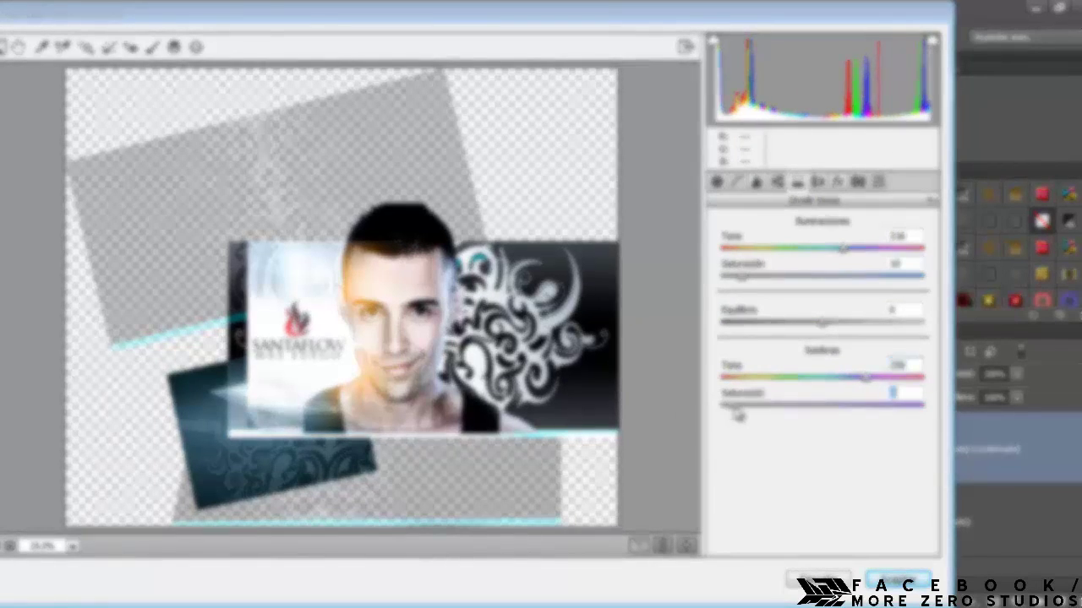